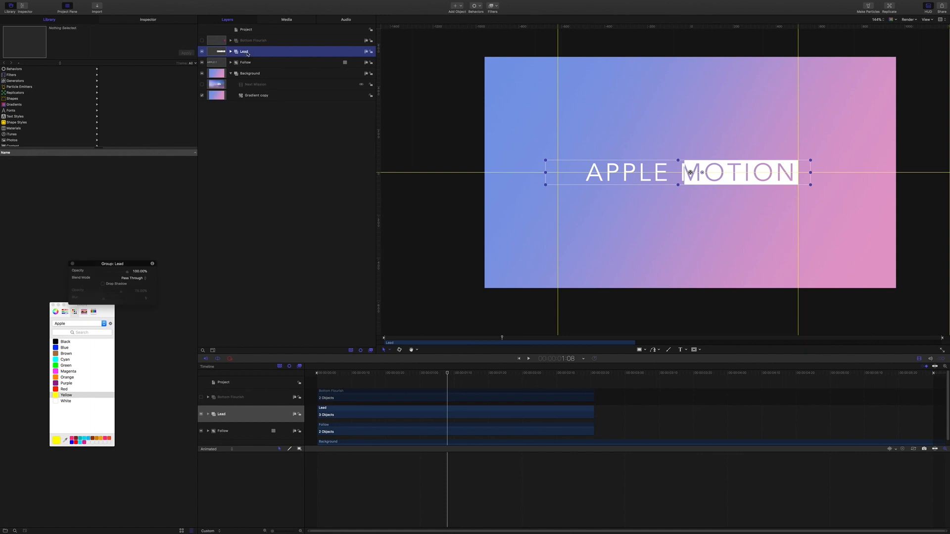
Group the Lead and Follow groups together, name the new group Main Title, and collapse it
left_click(248, 63, "shift")
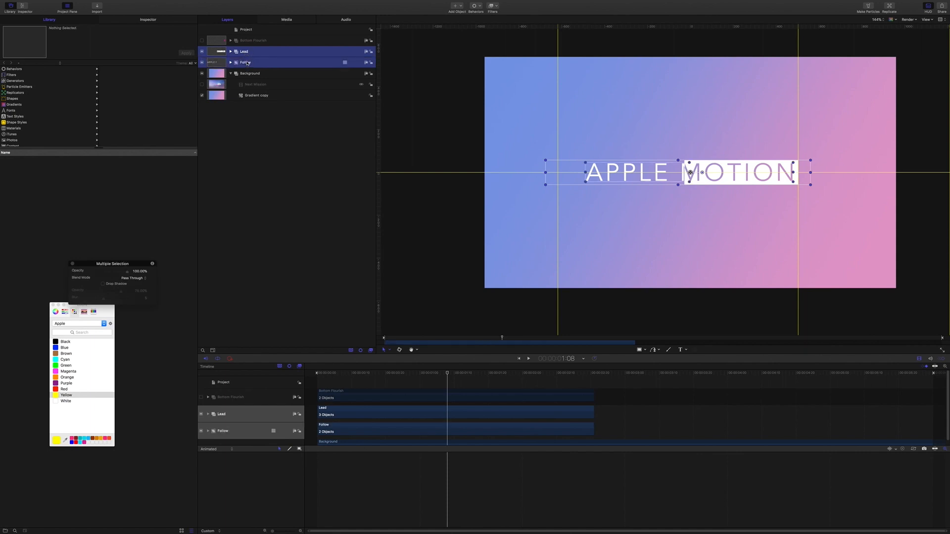
right_click(248, 63)
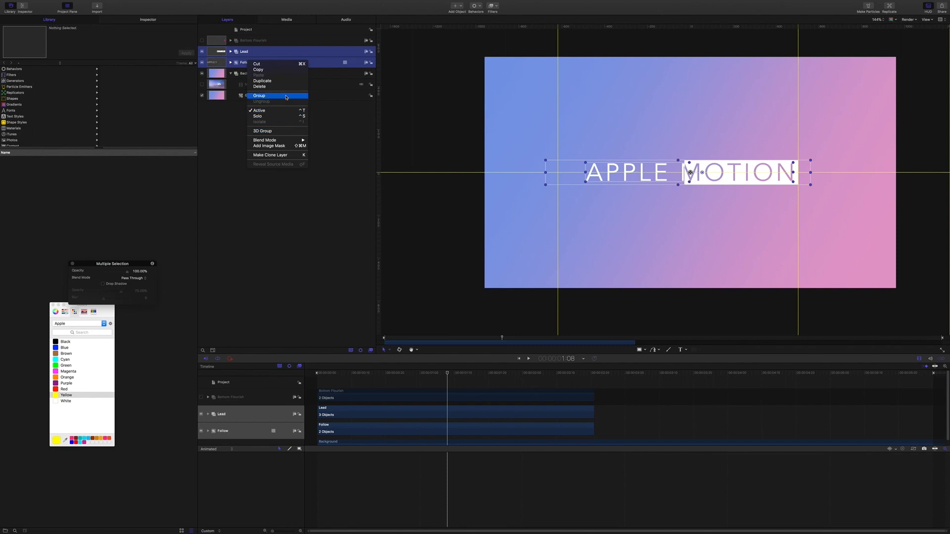
left_click(286, 97)
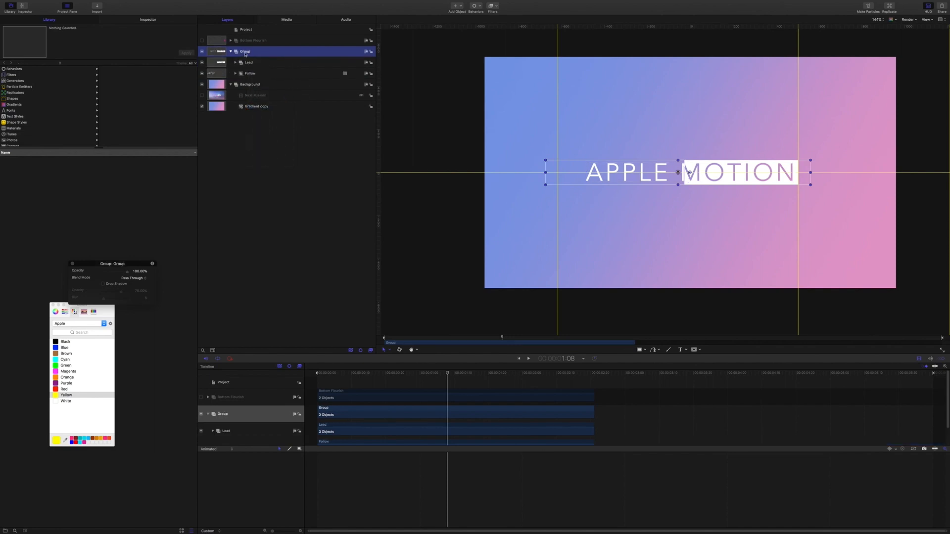
double_click(245, 52)
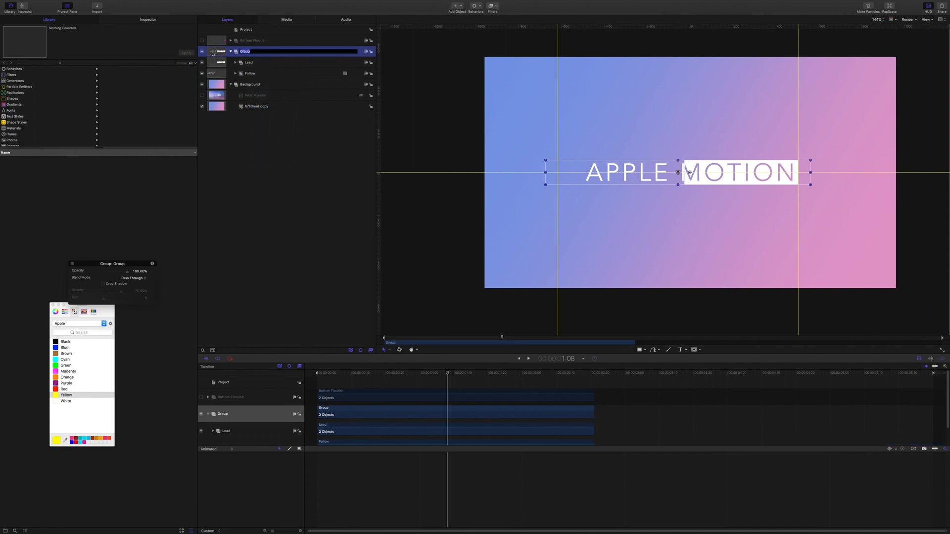
type("Main Title")
key("Return")
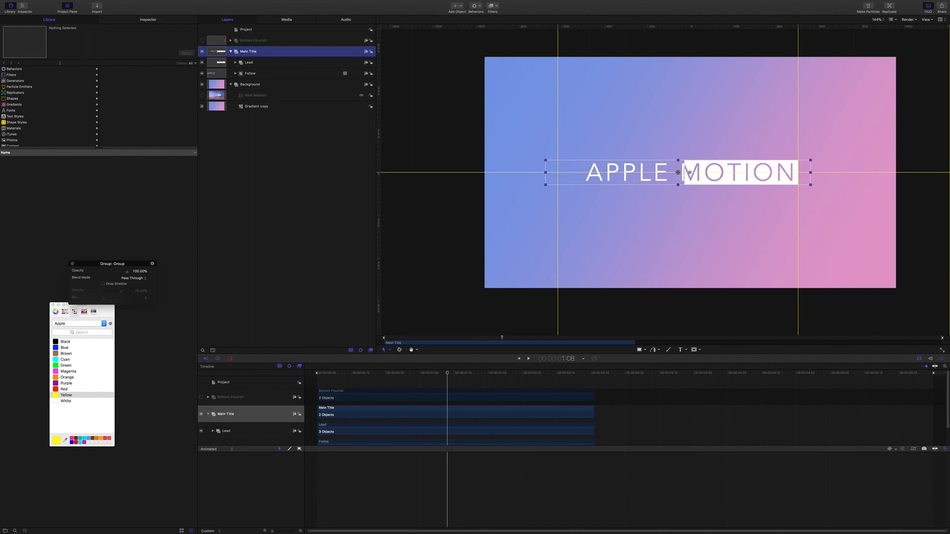
left_click(231, 52)
left_click(256, 126)
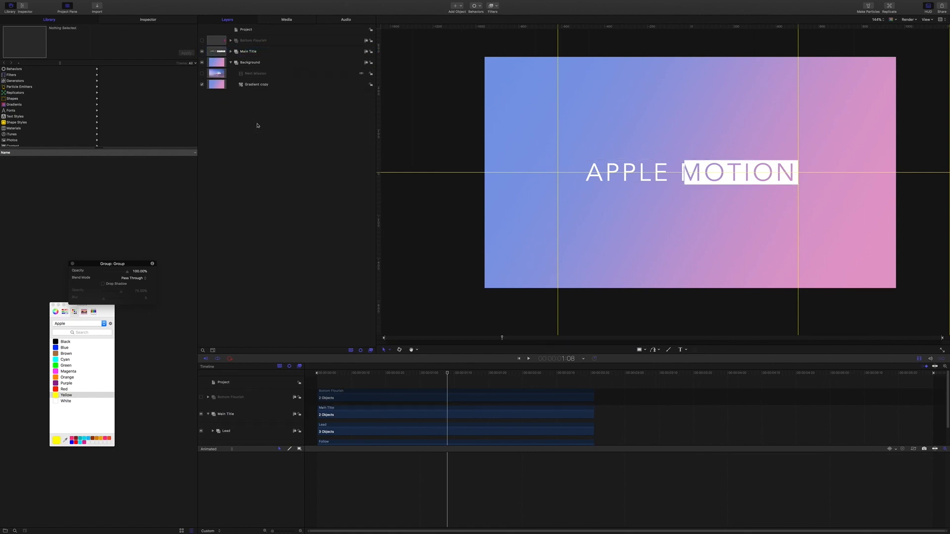
Create two new empty groups above the existing layers and rename the lower one Sub follow
key("super+shift+n")
key("super+shift+n")
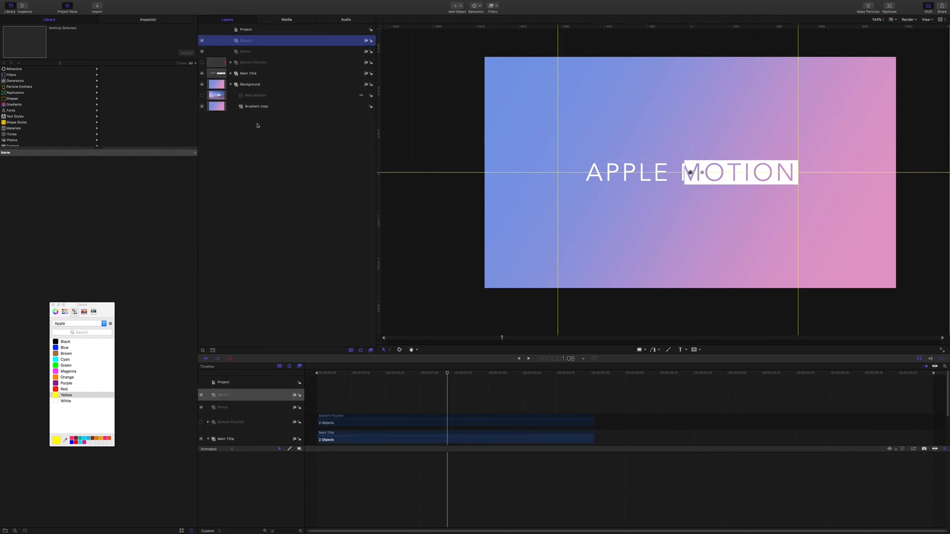
left_click(251, 53)
left_click(251, 52)
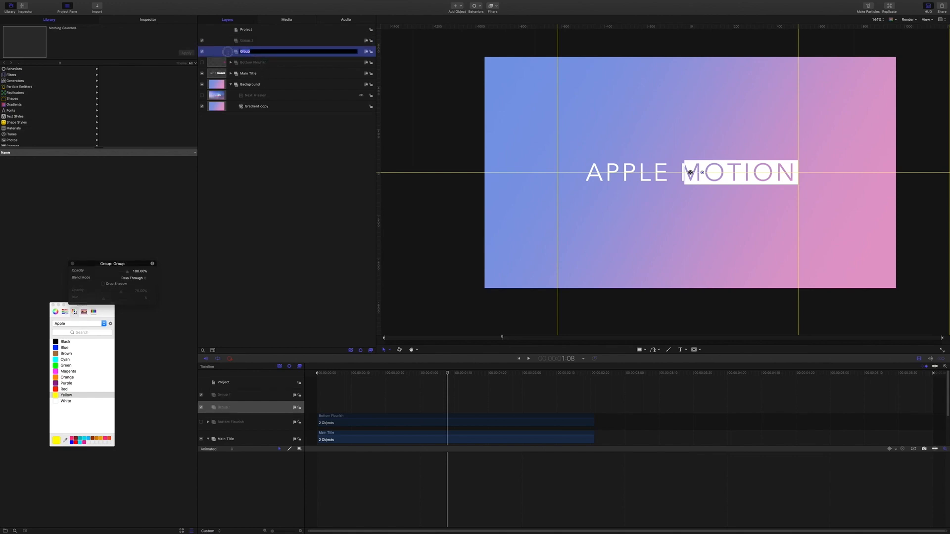
type("S")
type("ub folder")
key("Return")
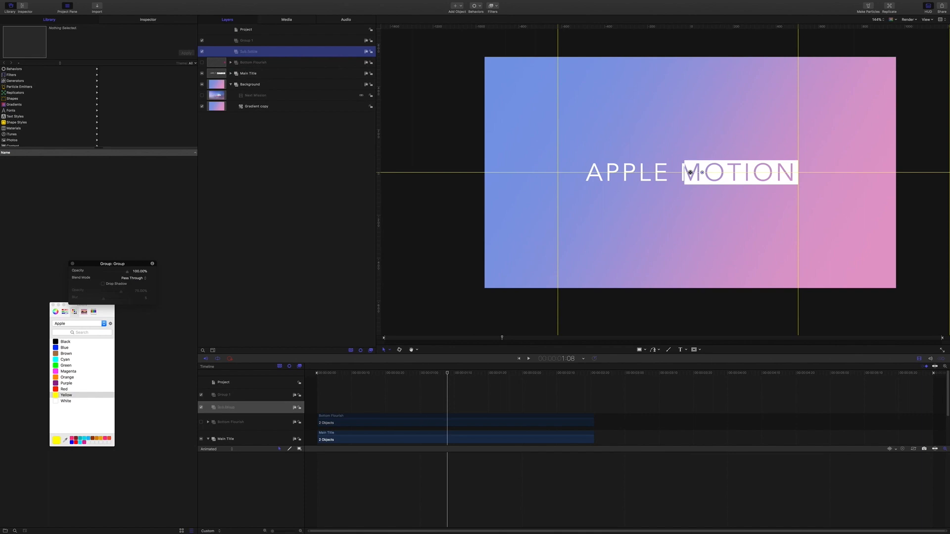
Rename the upper empty group Sub lead
left_click(250, 40)
left_click(255, 41)
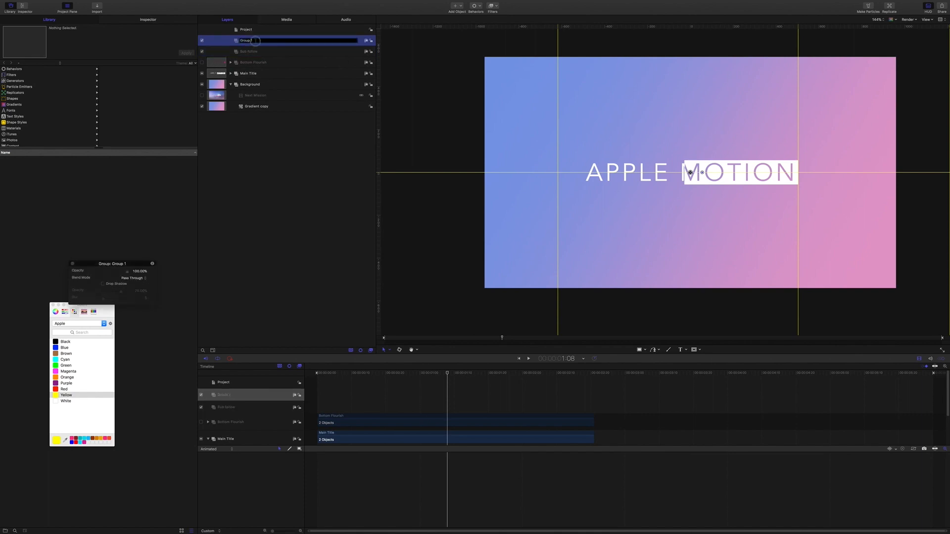
type("Sub lead")
key("Return")
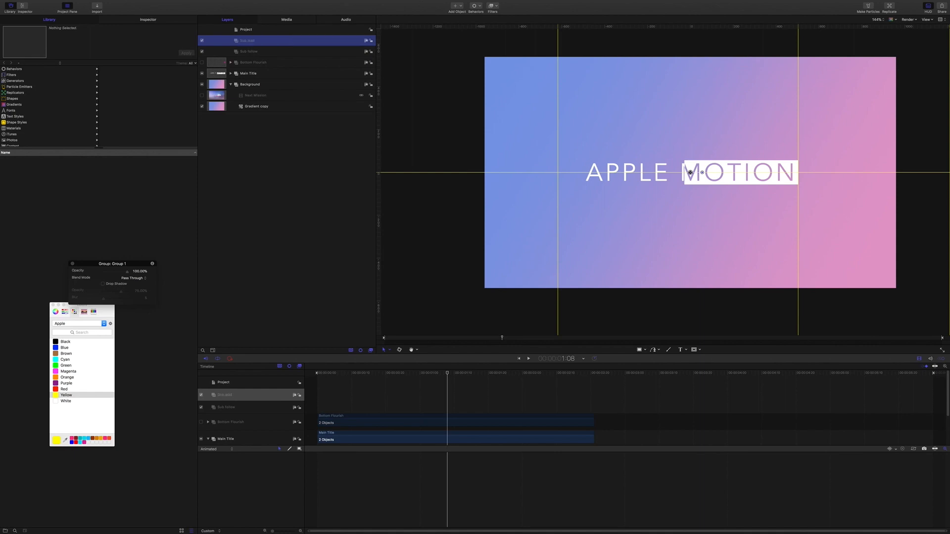
Group Sub lead and Sub follow together and name the parent group Second Title
left_click(250, 51, "shift")
right_click(251, 50)
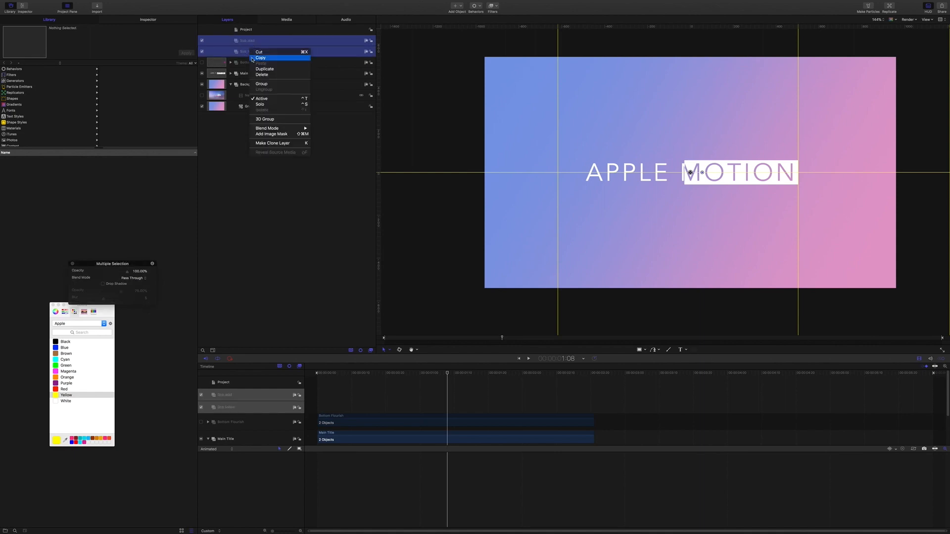
left_click(258, 84)
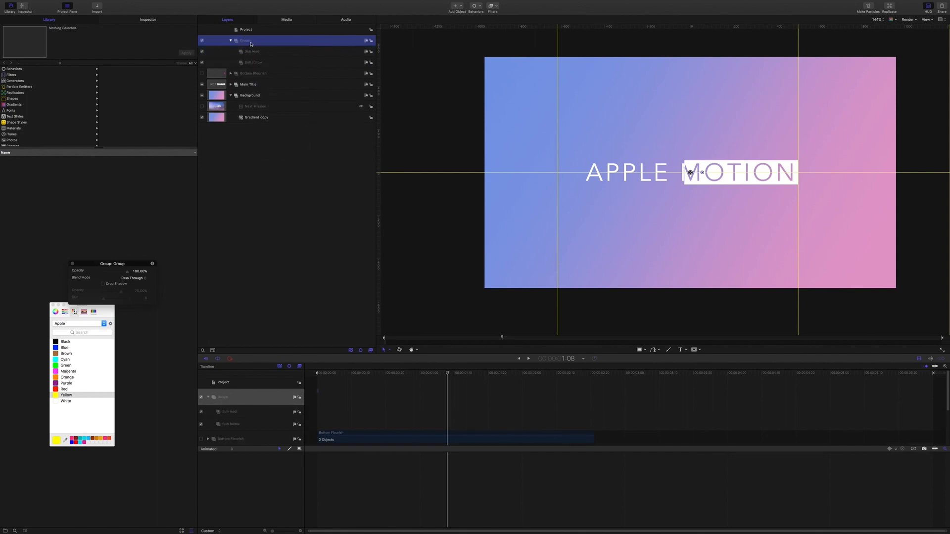
double_click(252, 40)
left_click_drag(253, 40, 234, 42)
type("Second T")
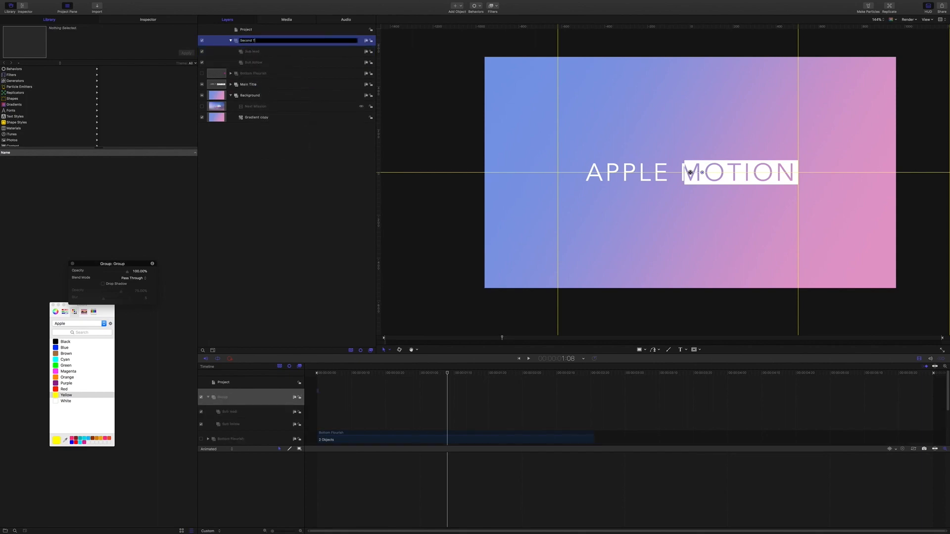
type("itle")
key("Return")
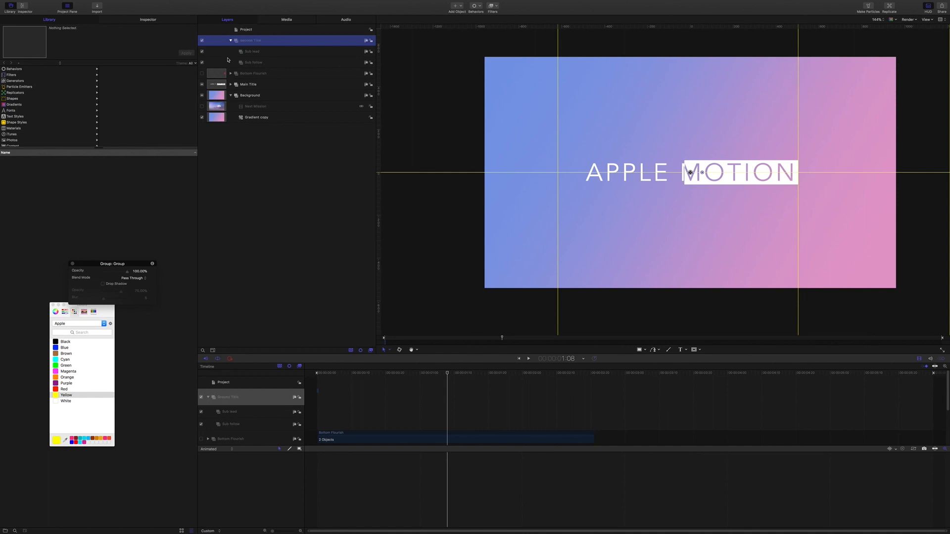
Add a text object reading TITLE in the Sub lead group, placed below the main title on the canvas
left_click(245, 74)
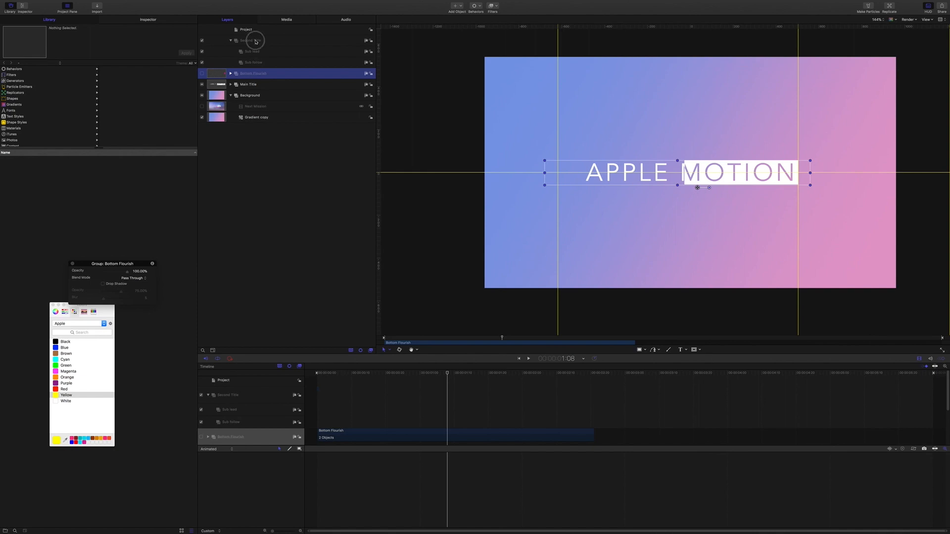
left_click(248, 40)
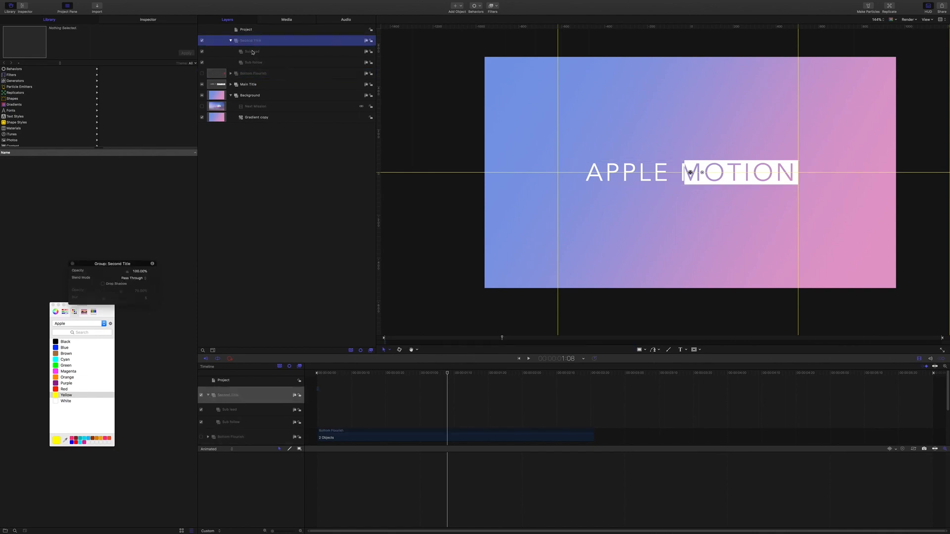
left_click(253, 52)
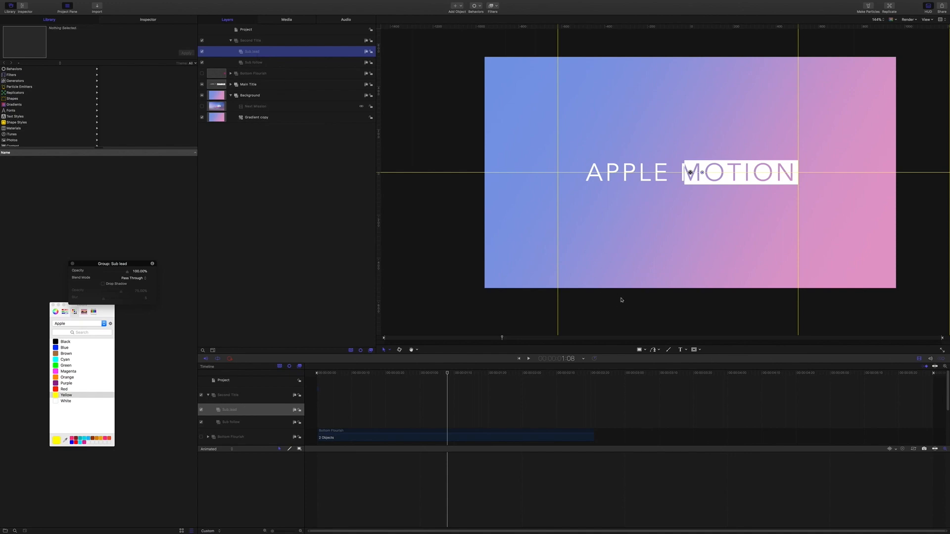
left_click(680, 349)
left_click(640, 215)
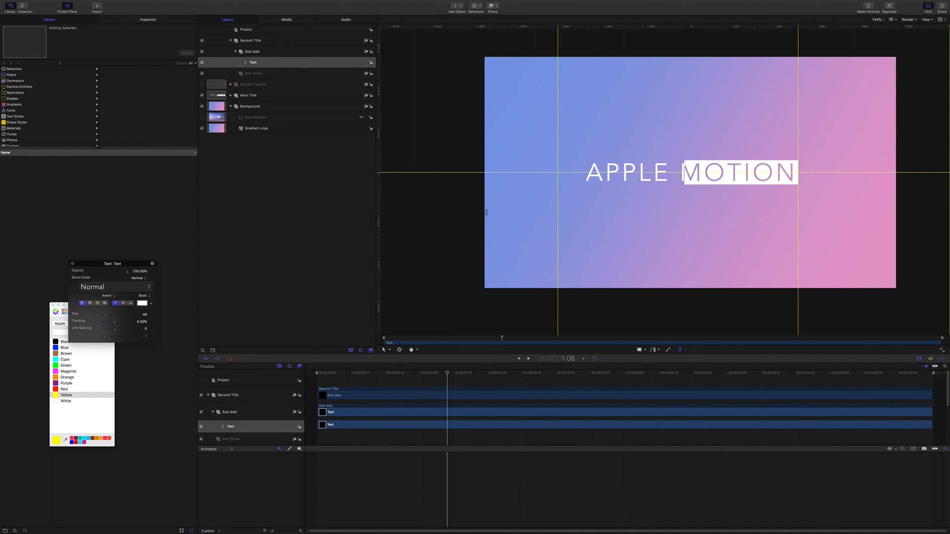
type("TITLE")
key("Escape")
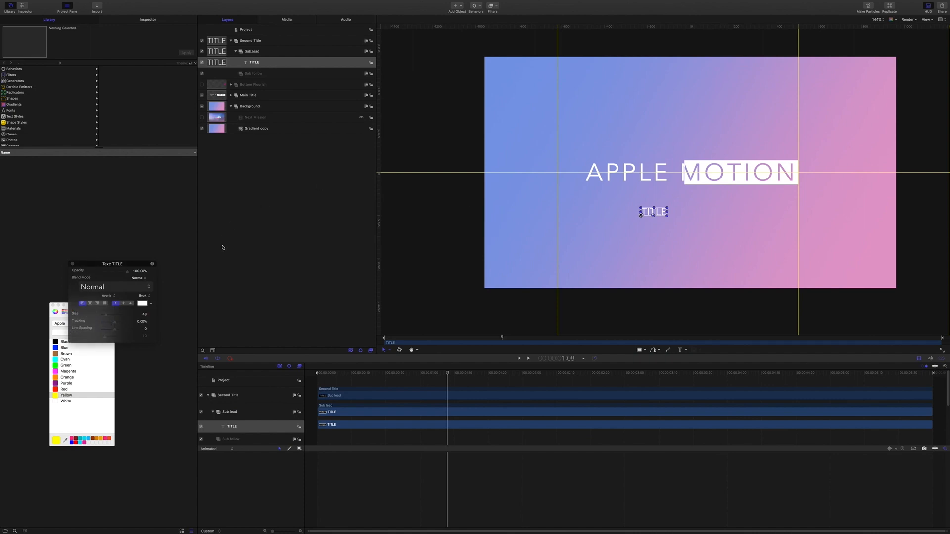
Center-align the TITLE text and set its size to 65 and its tracking to 30%
left_click(91, 303)
left_click(151, 21)
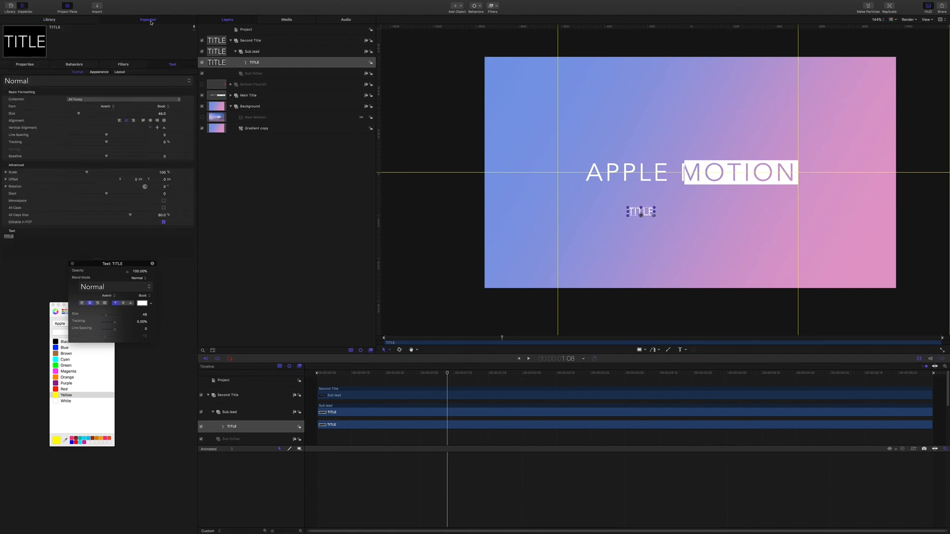
left_click(162, 114)
type("65")
key("Return")
type("30")
key("Return")
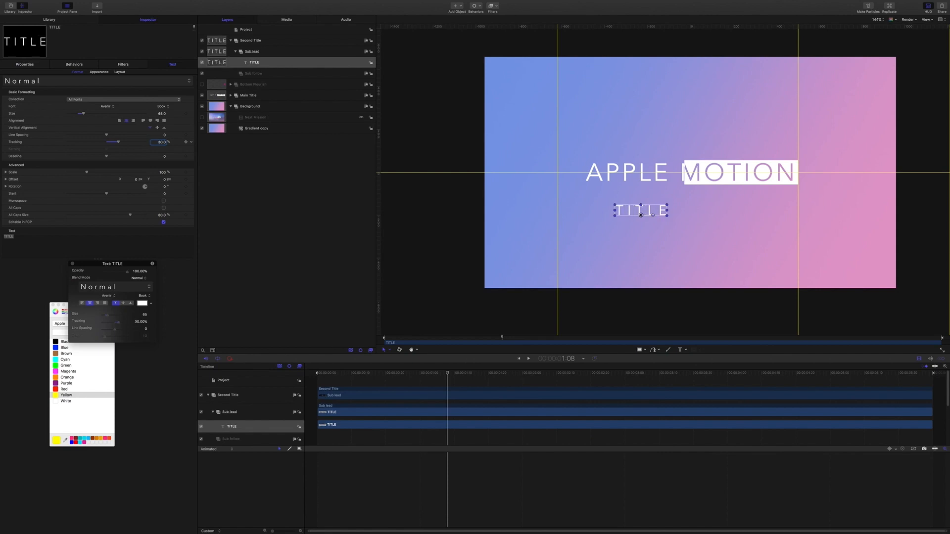
Move the TITLE text's anchor point up to its vertical middle, about Y 23.5 px
right_click(638, 209)
left_click(649, 223)
left_click_drag(640, 209, 640, 203)
Reset the TITLE text's position parameter
left_click(26, 65)
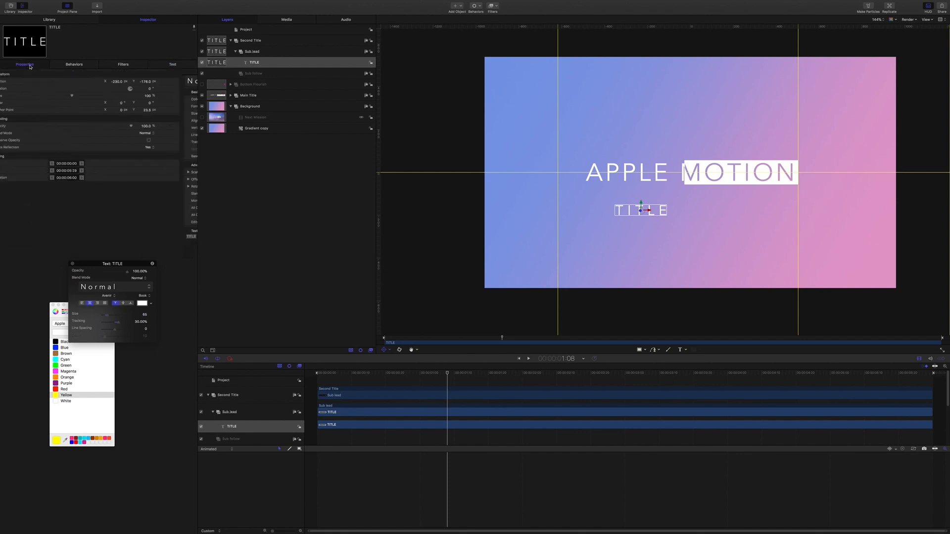
left_click(192, 84)
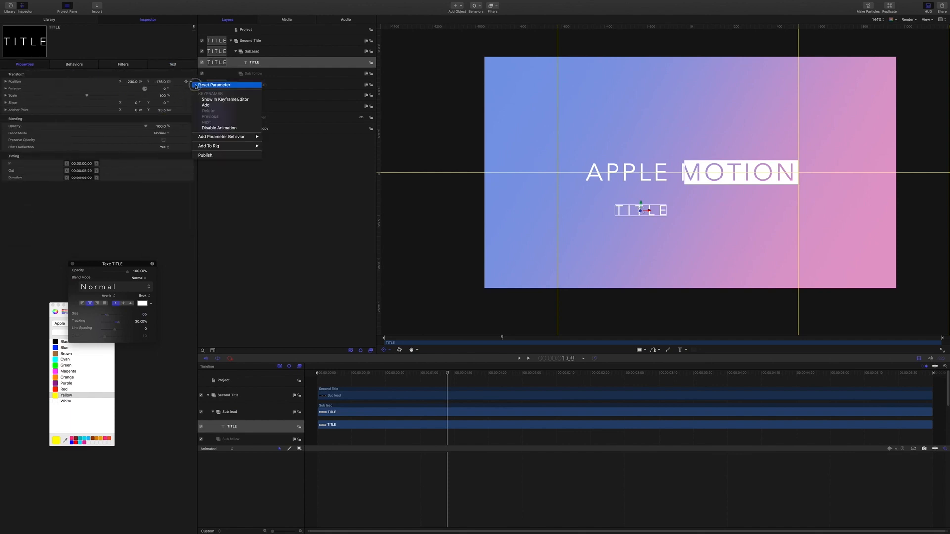
left_click(218, 99)
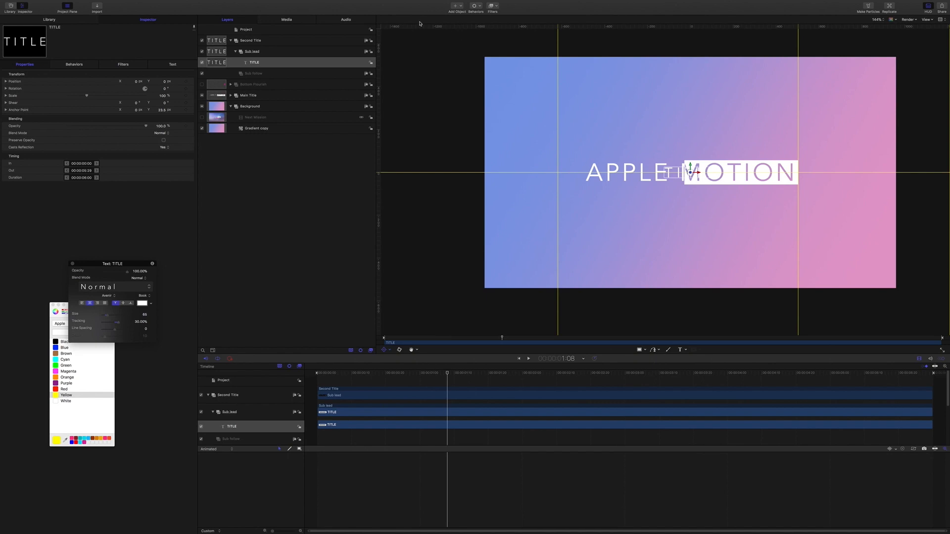
Add a horizontal guide just below the main title and move the TITLE text down onto it, at about Y -119 px
left_click_drag(420, 29, 447, 199)
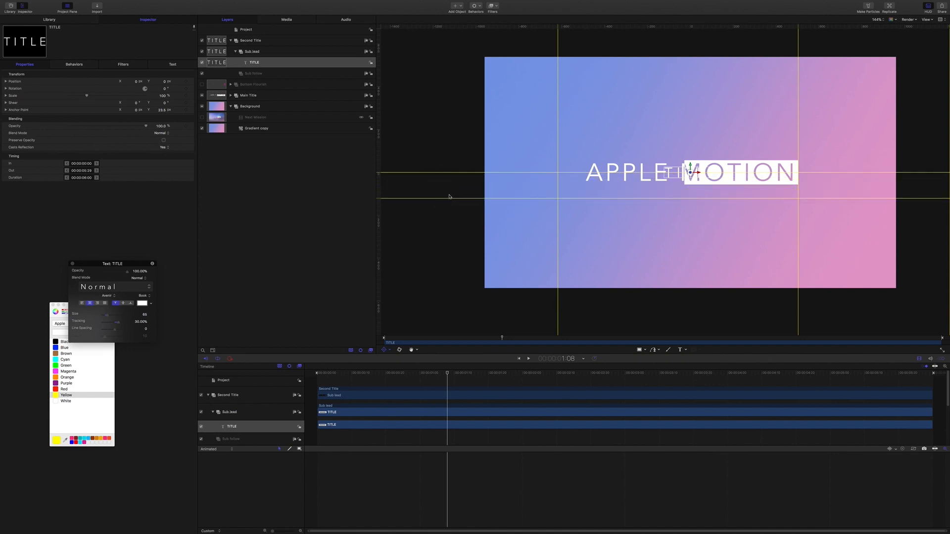
left_click(259, 62)
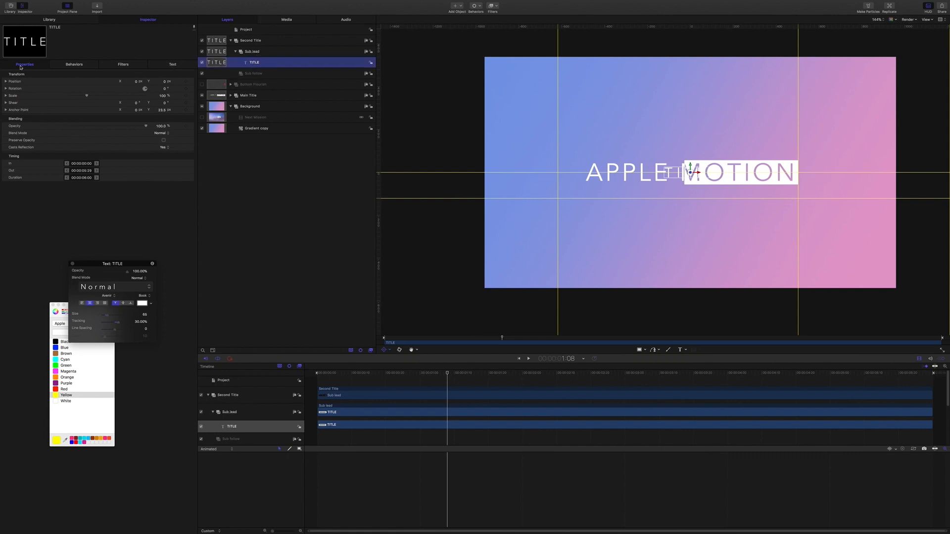
left_click_drag(164, 81, 135, 82)
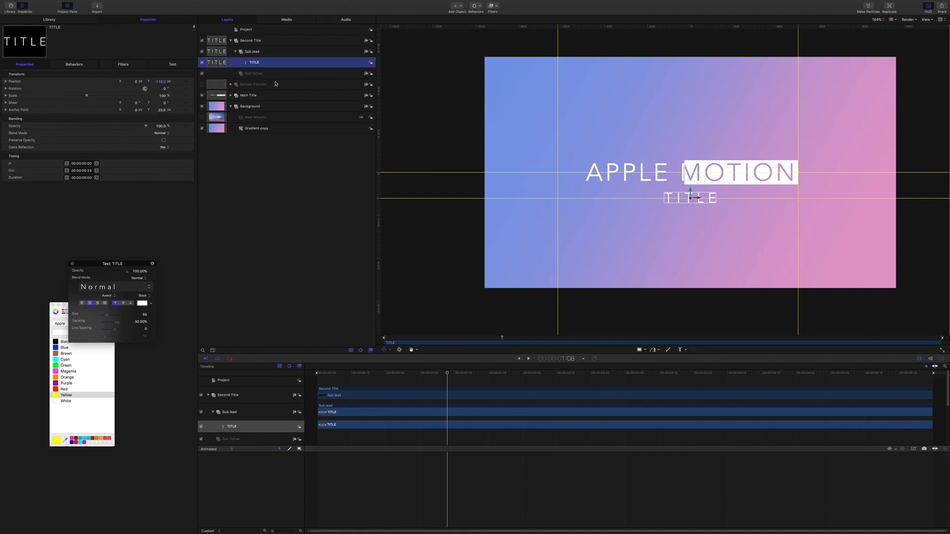
Add two vertical guides, one on each side of the TITLE text, to mark the width of the second title
left_click(255, 53)
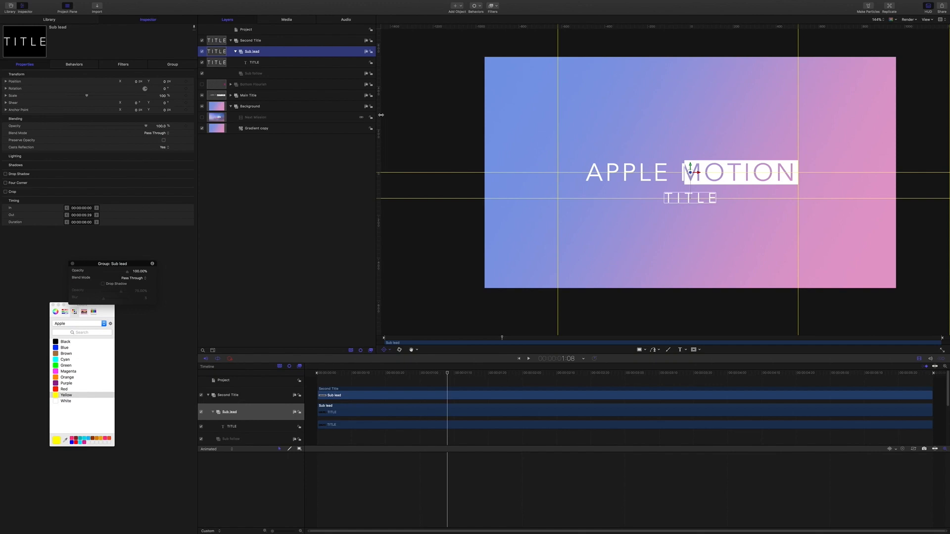
left_click_drag(381, 115, 636, 107)
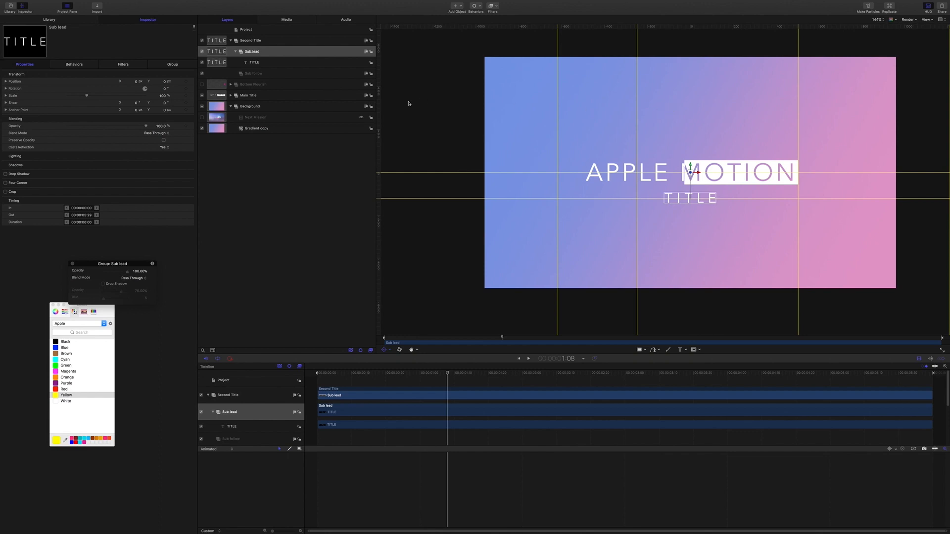
left_click_drag(379, 105, 783, 121)
Draw a straight line in the Sub lead group along the lower horizontal guide, spanning the two new vertical guides
left_click(641, 348)
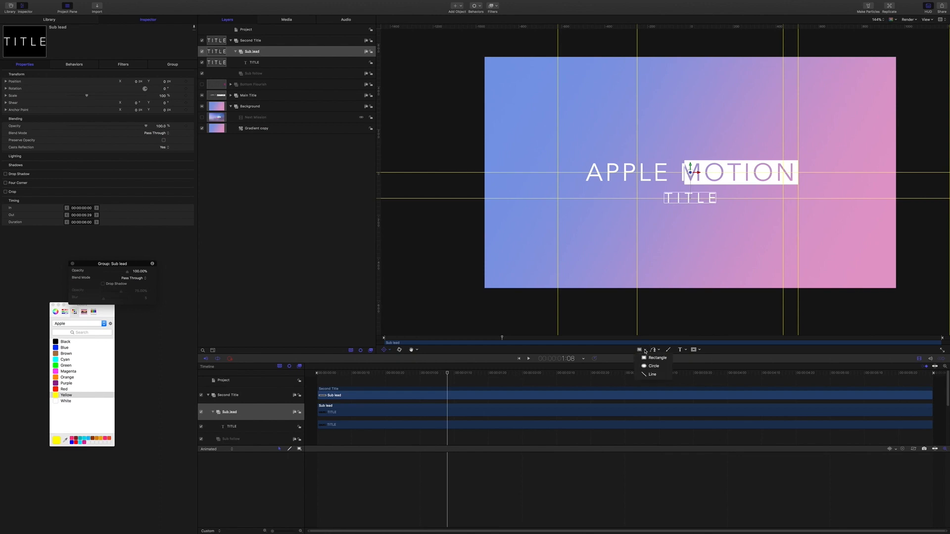
left_click(651, 374)
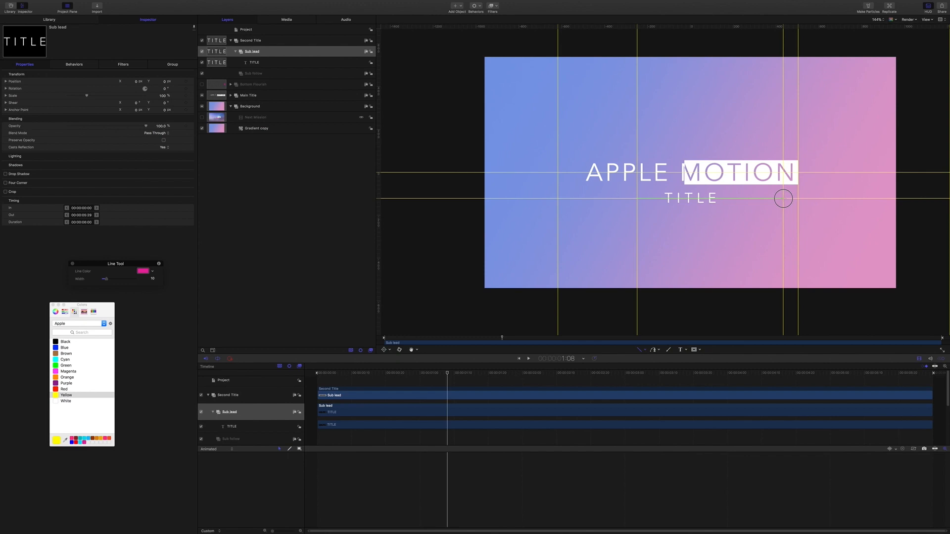
left_click_drag(783, 198, 783, 198)
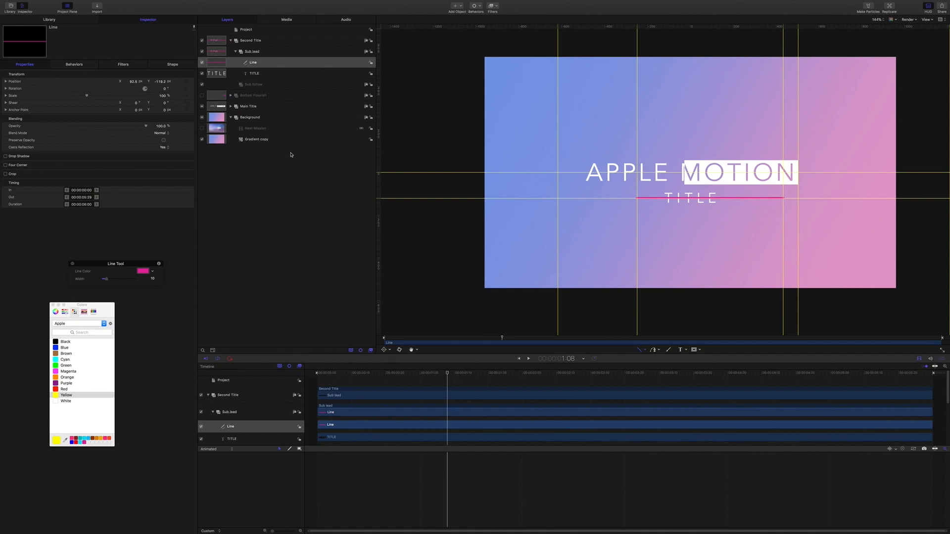
Rename the line layer in the Sub lead group to "Sub lead Pink"
left_click(254, 63)
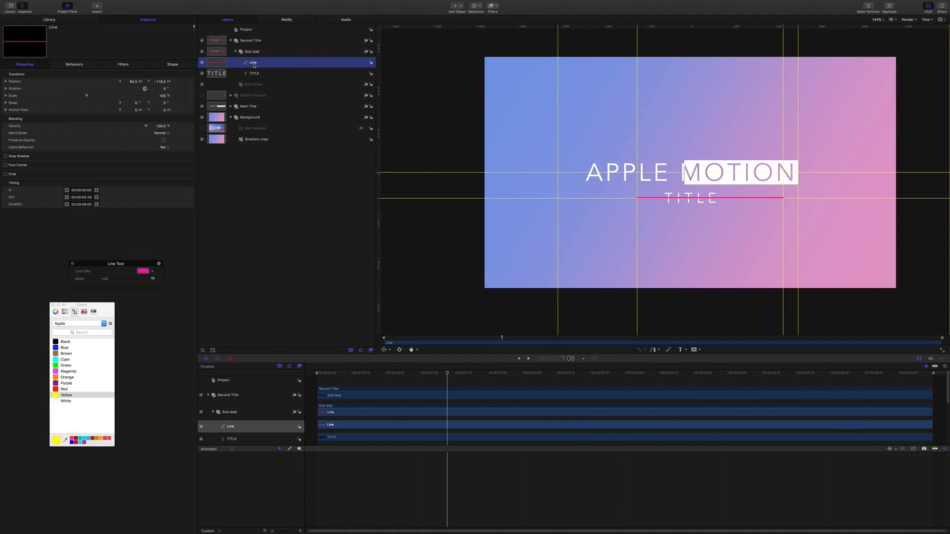
double_click(252, 63)
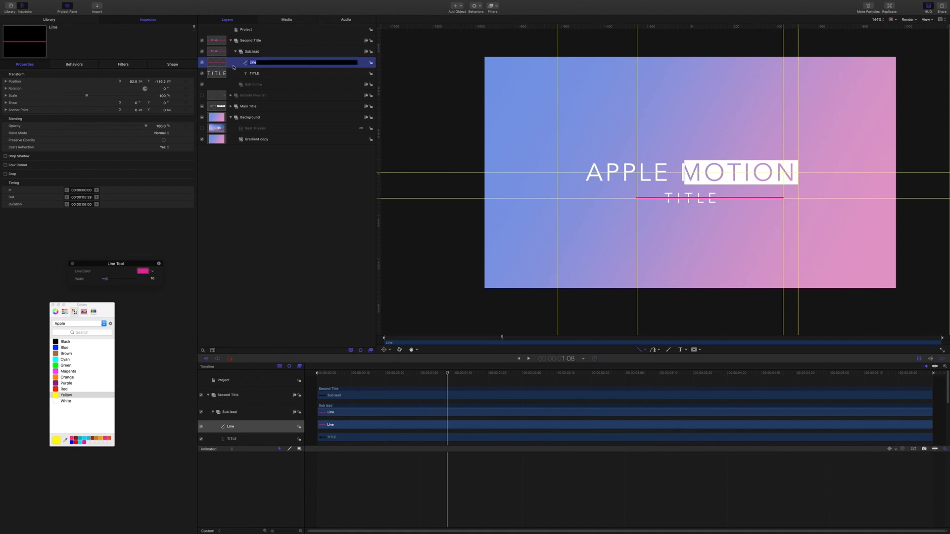
type("Sub lead Pink")
key("Return")
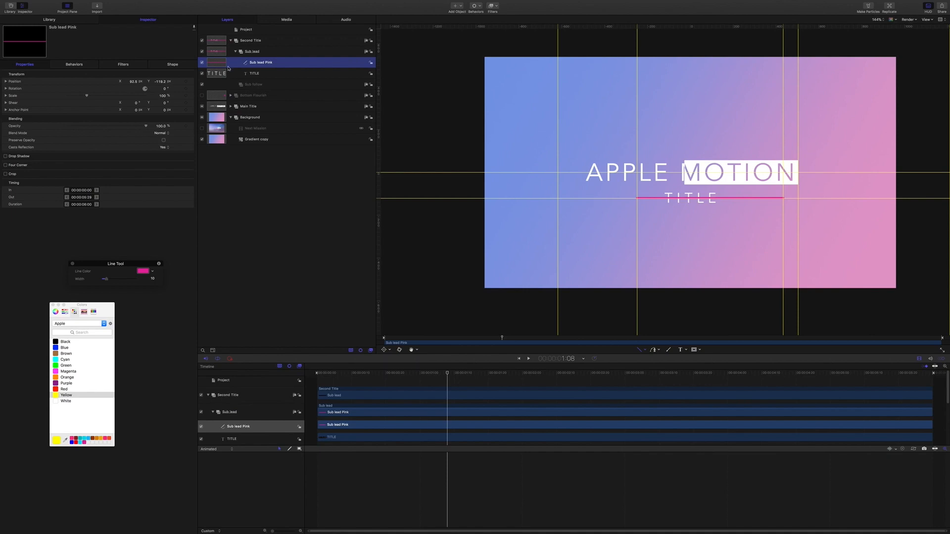
Set the Sub lead Pink outline width to 65 and its start and end caps to None
left_click(171, 65)
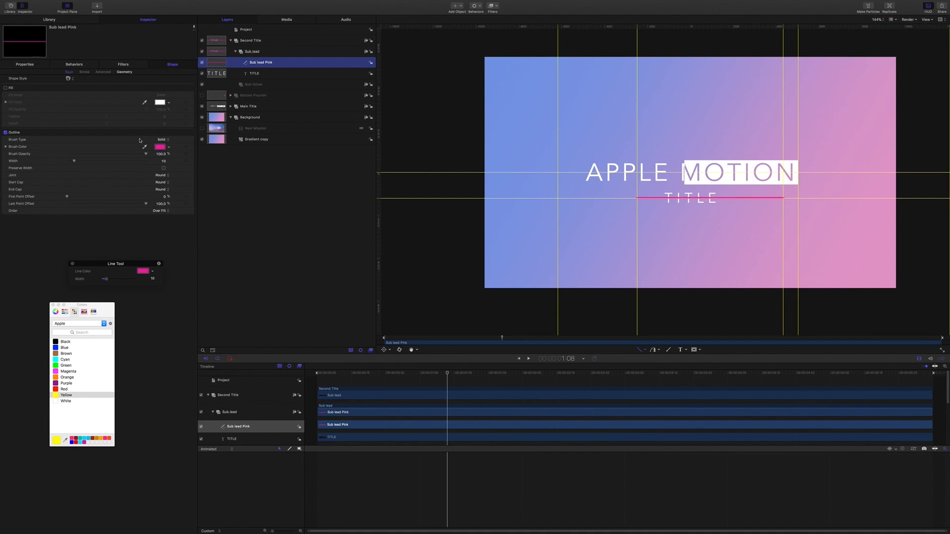
left_click(164, 161)
type("65")
key("Return")
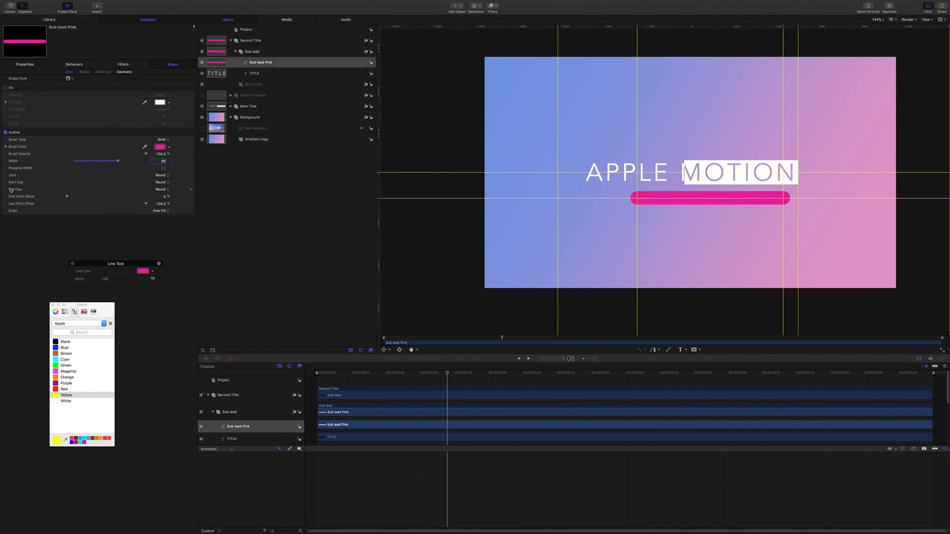
left_click(167, 182)
left_click(160, 172)
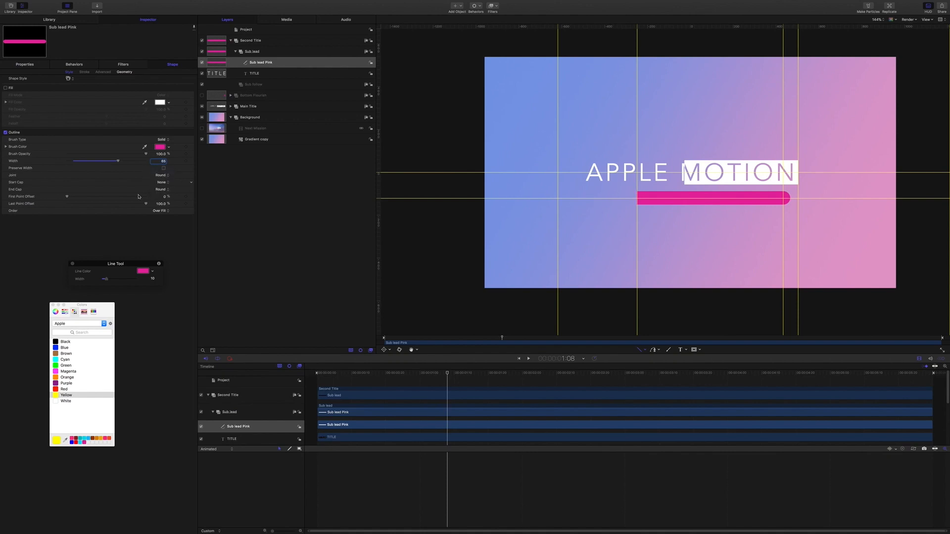
left_click(167, 189)
left_click(168, 180)
key("s")
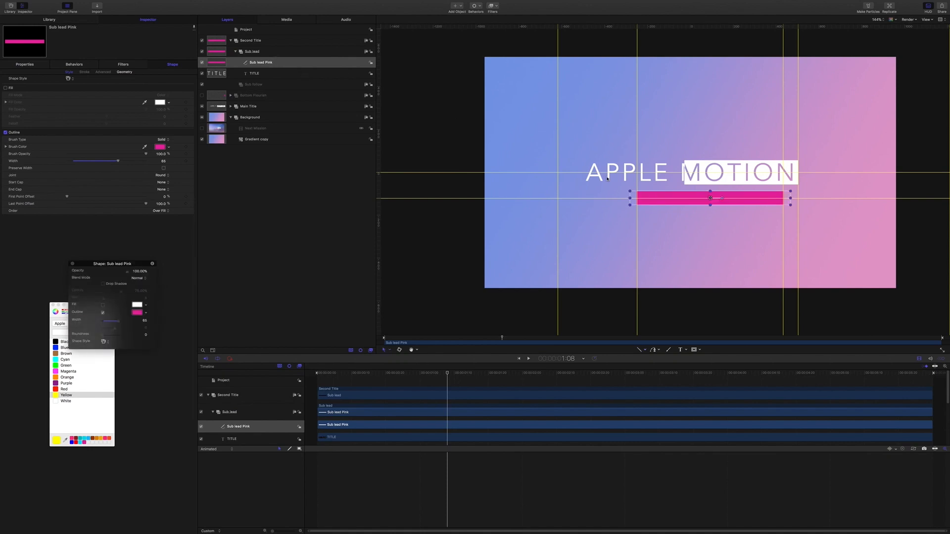
Activate Distort for the pink bar and add two vertical guides, one slightly to the right of each end of the bar
right_click(651, 195)
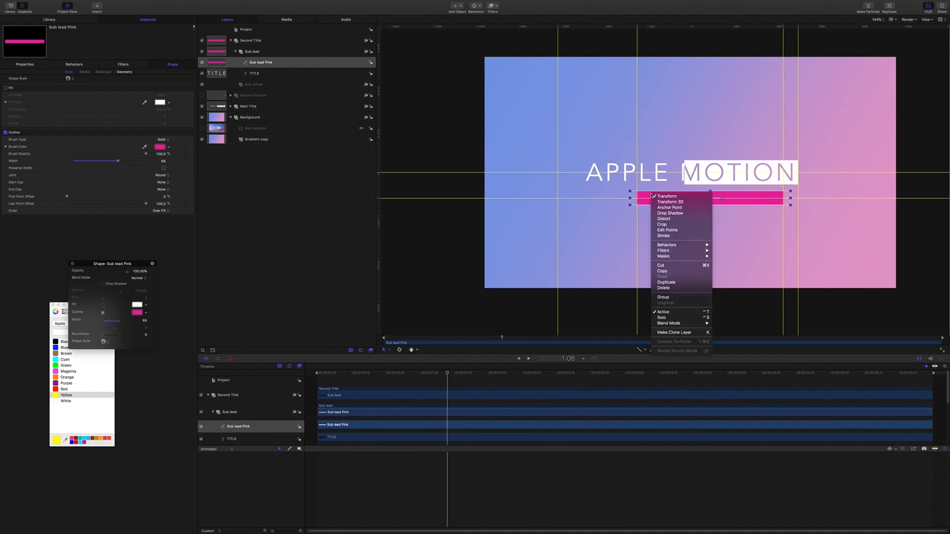
left_click(665, 219)
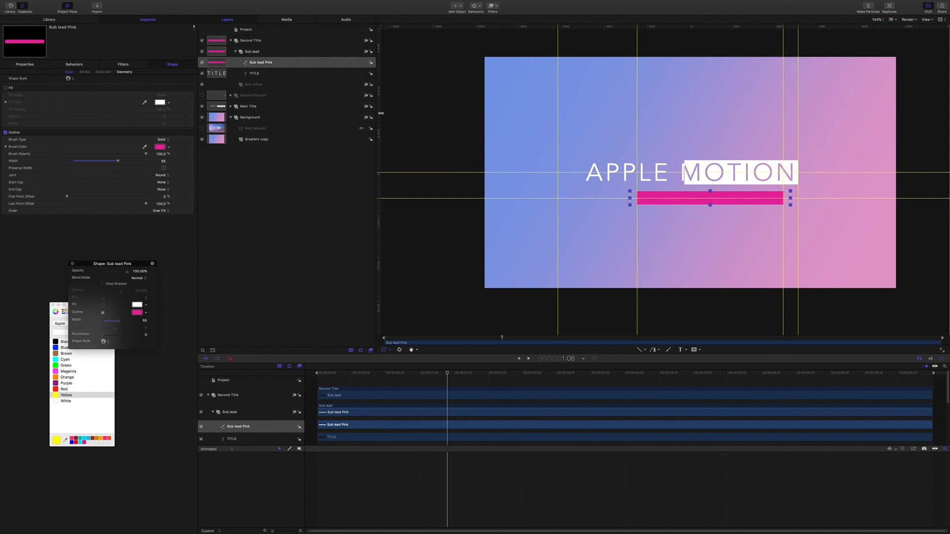
left_click_drag(381, 117, 778, 163)
left_click_drag(778, 120, 787, 120)
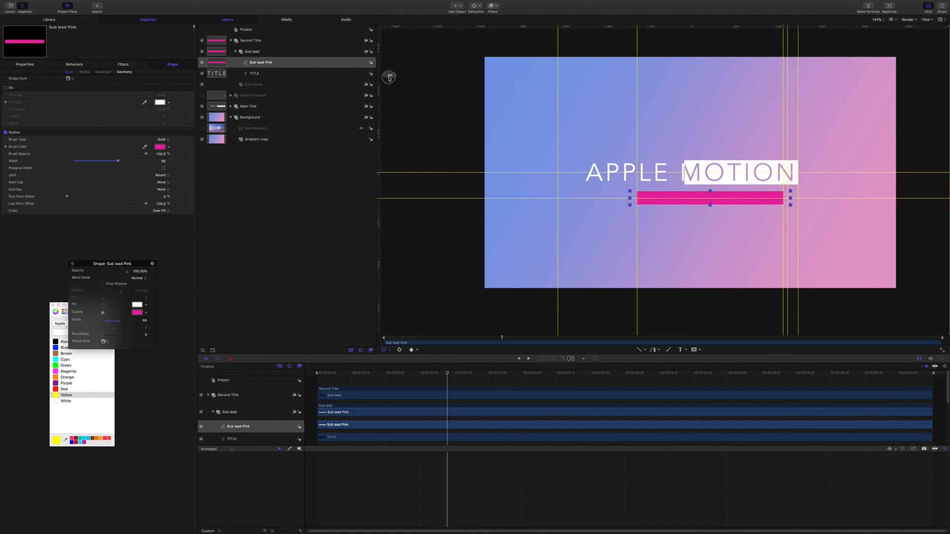
left_click_drag(379, 78, 642, 110)
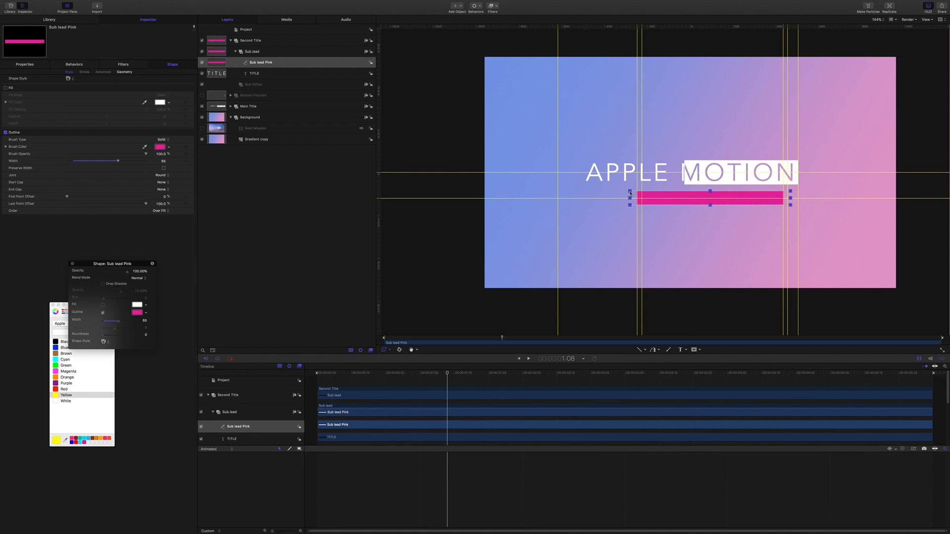
Slant the pink bar by distorting its two upper corners rightward to the new guides, and return to the Transform tool
left_click_drag(630, 193, 635, 193)
left_click_drag(792, 193, 797, 191)
left_click_drag(637, 193, 636, 192)
key("s")
Keyframe the pink bar's First Point Offset at 100% on frame 10 and 0% at 2:00
left_click_drag(447, 374, 351, 371)
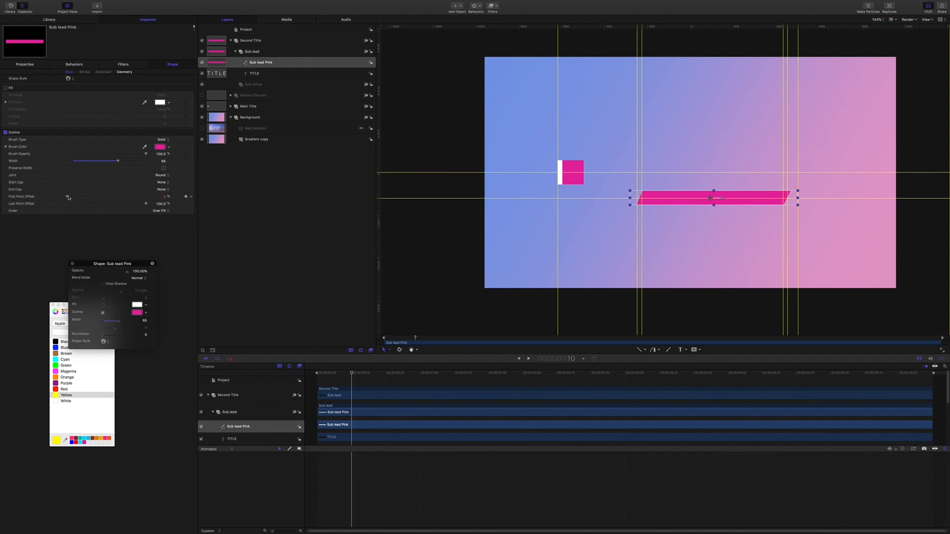
left_click_drag(67, 197, 173, 200)
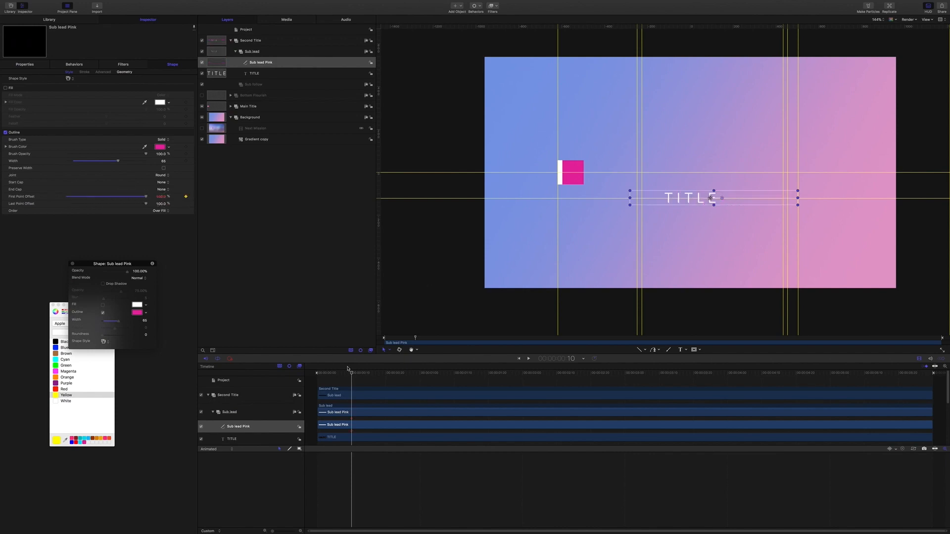
left_click(573, 361)
type("60")
key("Return")
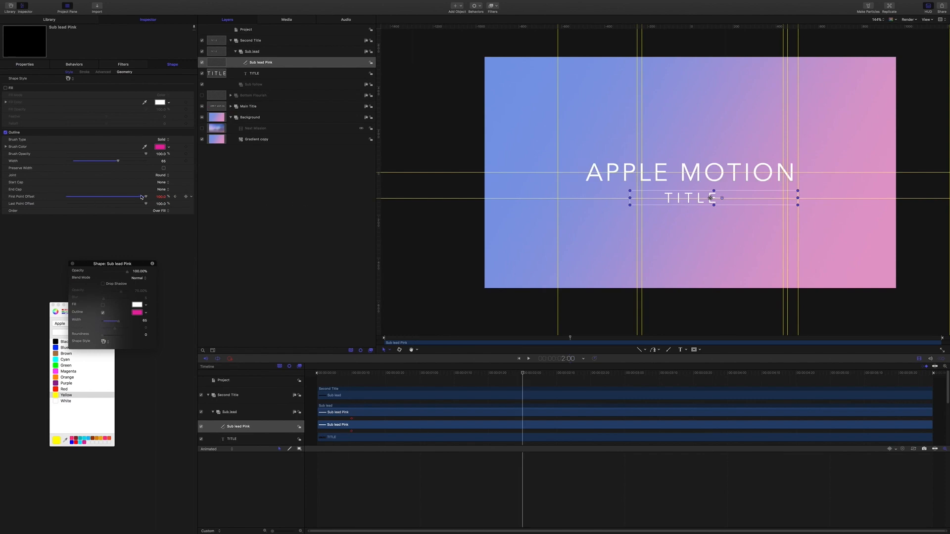
left_click_drag(145, 197, 45, 190)
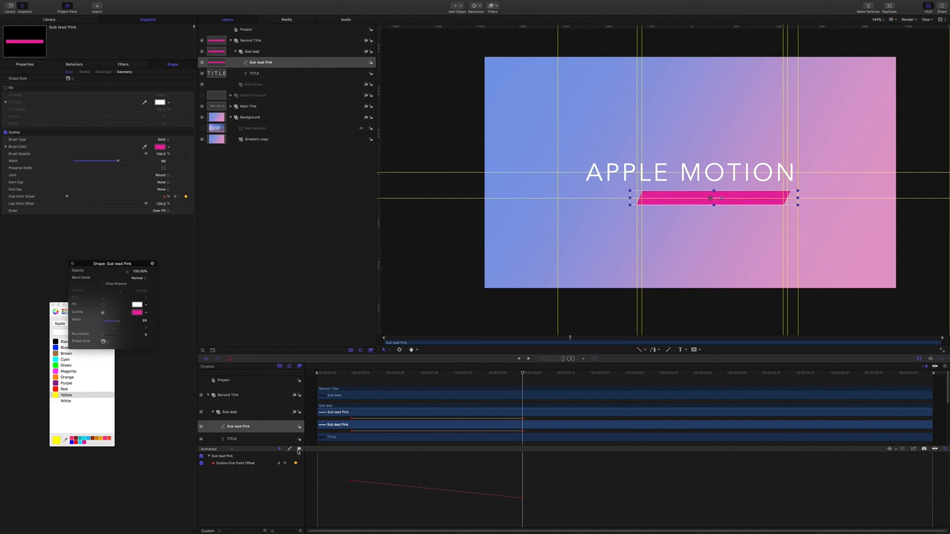
Apply Ease Both to both First Point Offset keyframes of the pink bar
left_click_drag(339, 466, 540, 517)
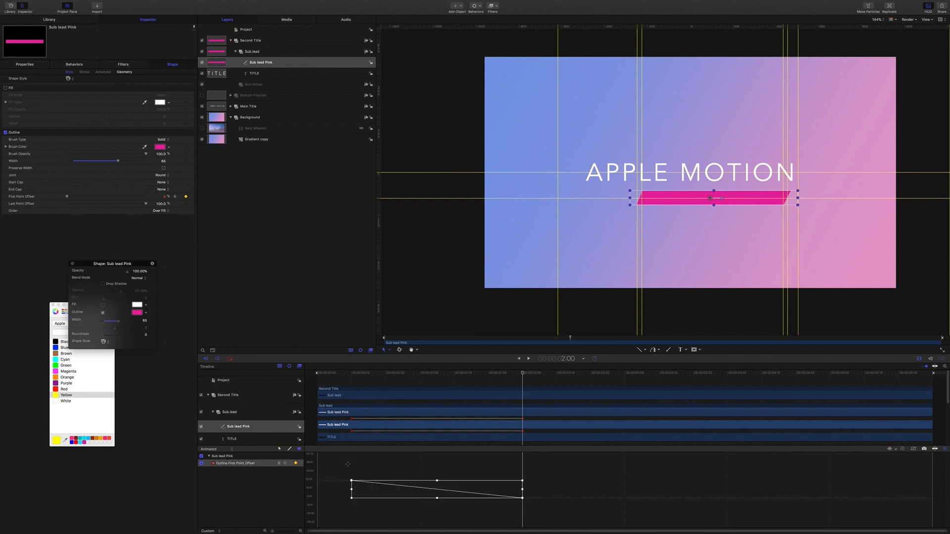
left_click(279, 449)
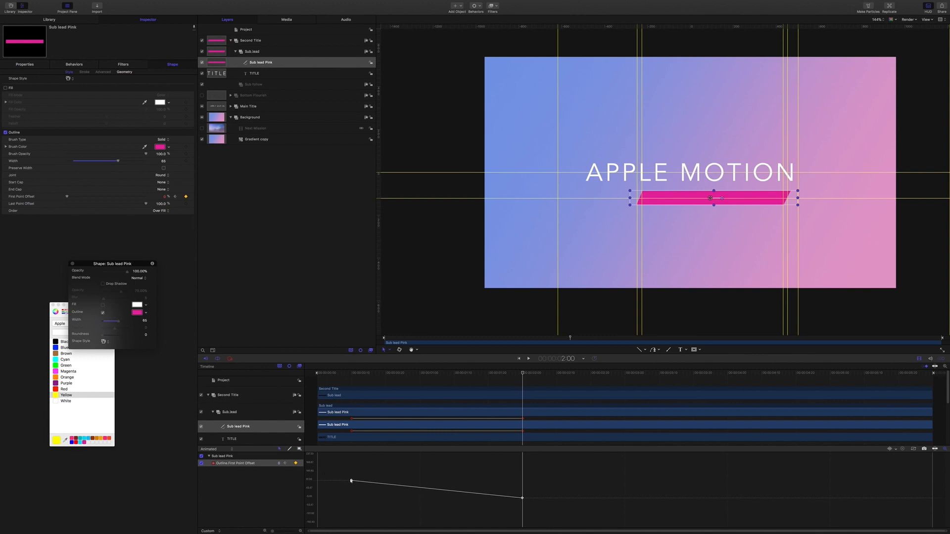
right_click(351, 481)
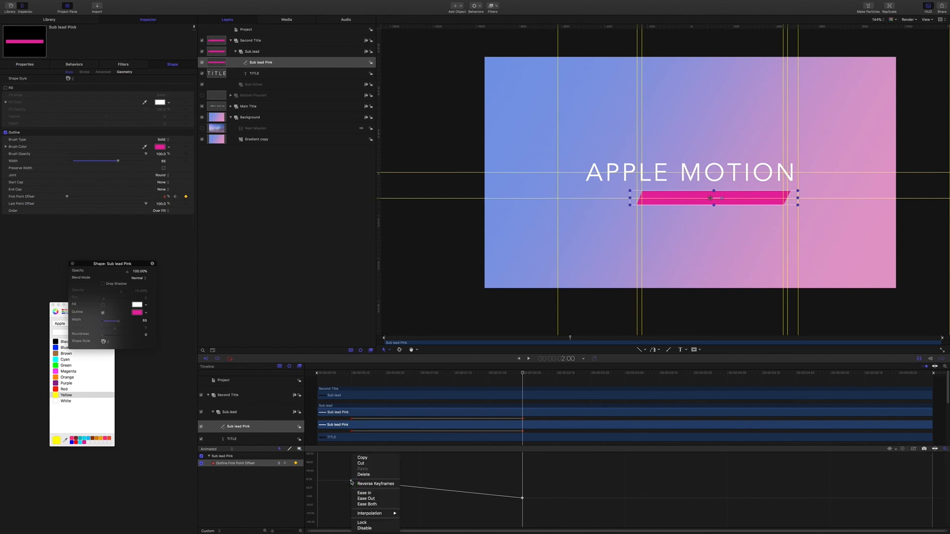
left_click(370, 504)
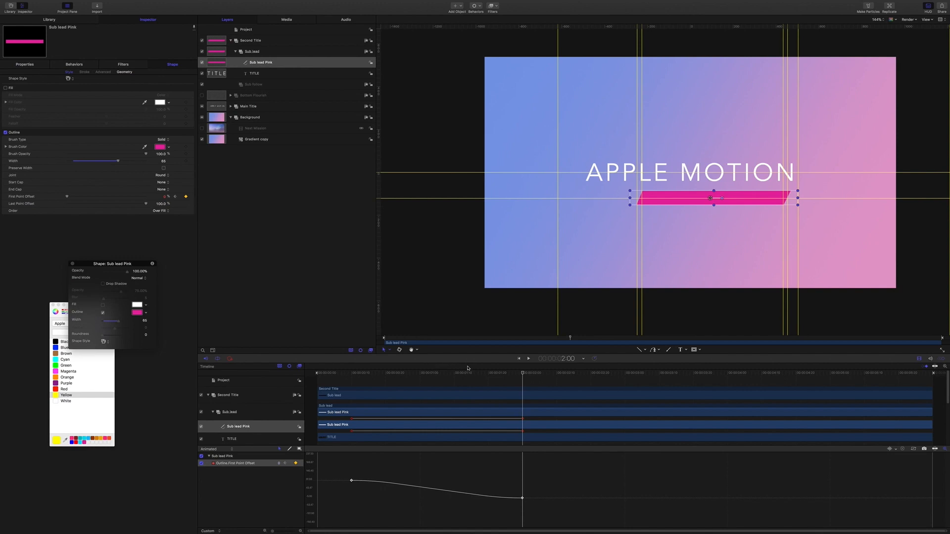
Keyframe the pink bar's Last Point Offset at 100% on frame 13 and 5% at 2:03
left_click_drag(524, 375, 360, 379)
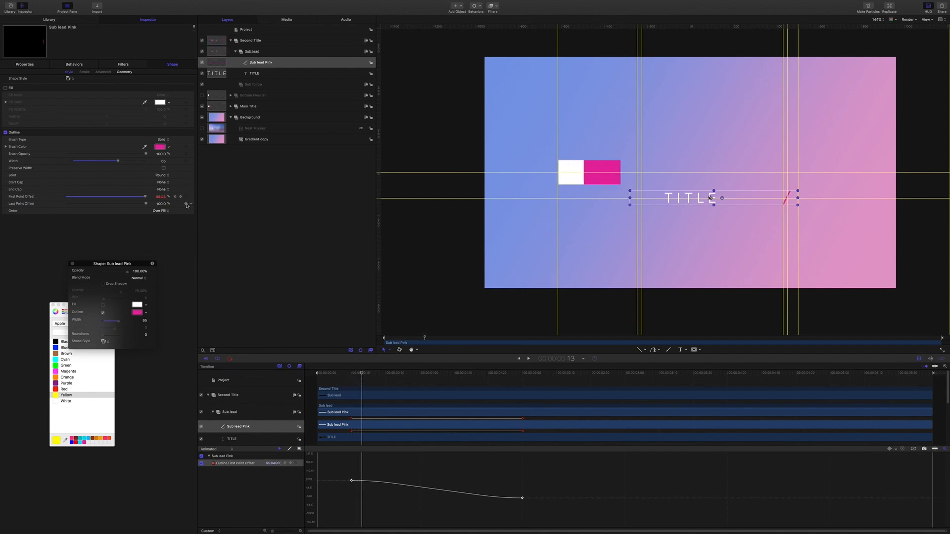
left_click(186, 203)
mouse_move(363, 381)
left_mouse_down()
mouse_move(519, 403)
mouse_move(533, 414)
left_mouse_up()
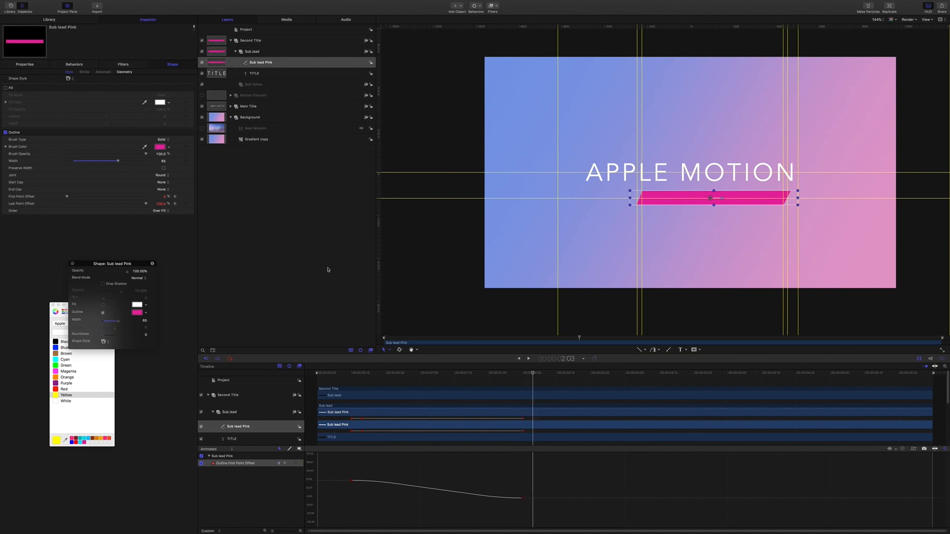
left_click_drag(146, 203, 40, 202)
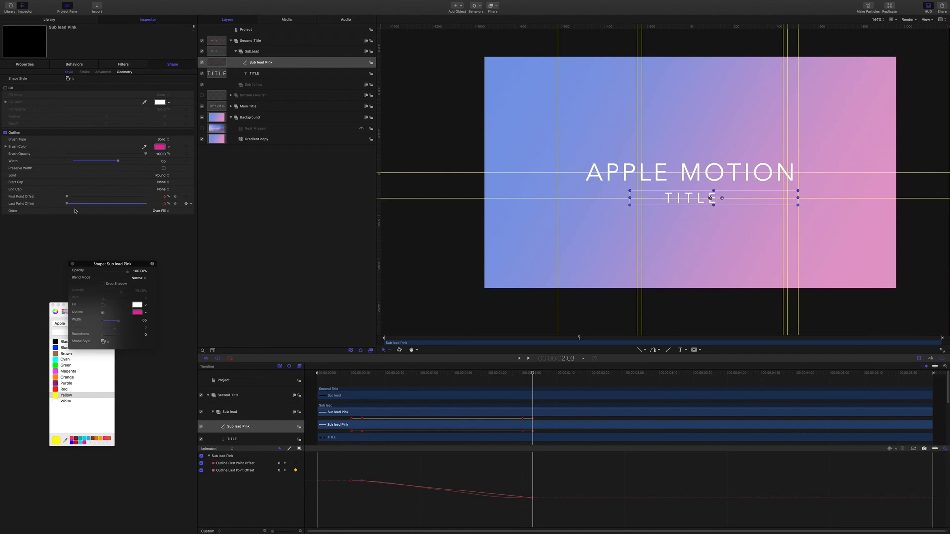
left_click(165, 204)
type("5.")
key("Return")
Hide the First Point Offset curve and apply Ease Both to the Last Point Offset keyframes
left_click(202, 465)
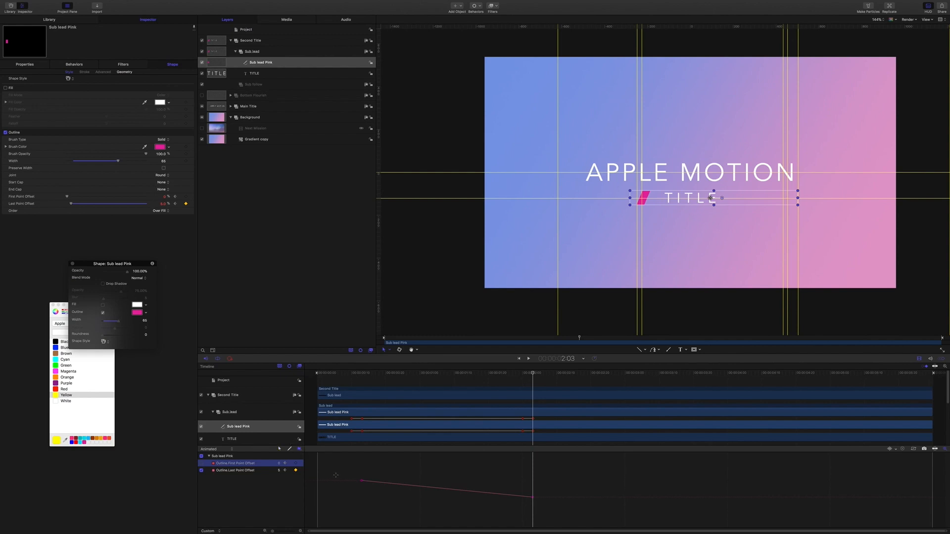
left_click_drag(343, 462, 543, 513)
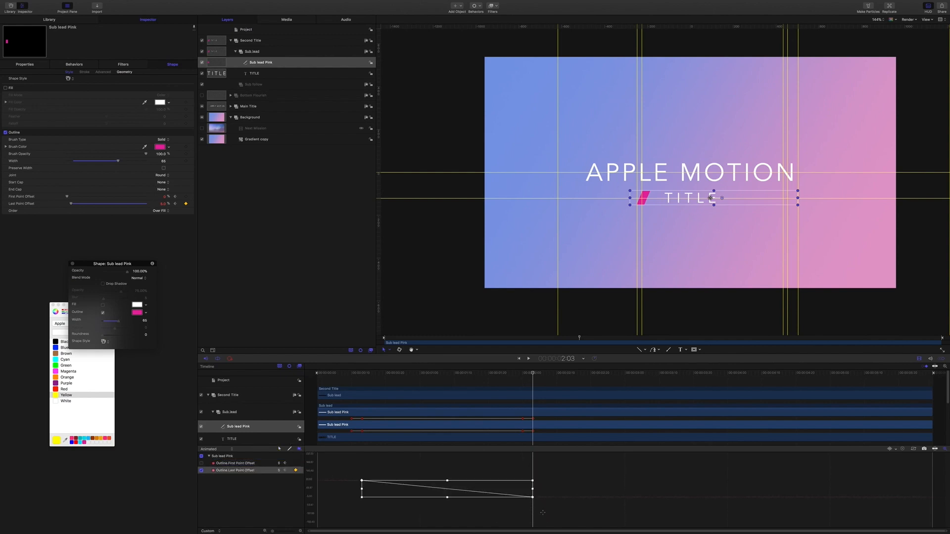
left_click(280, 449)
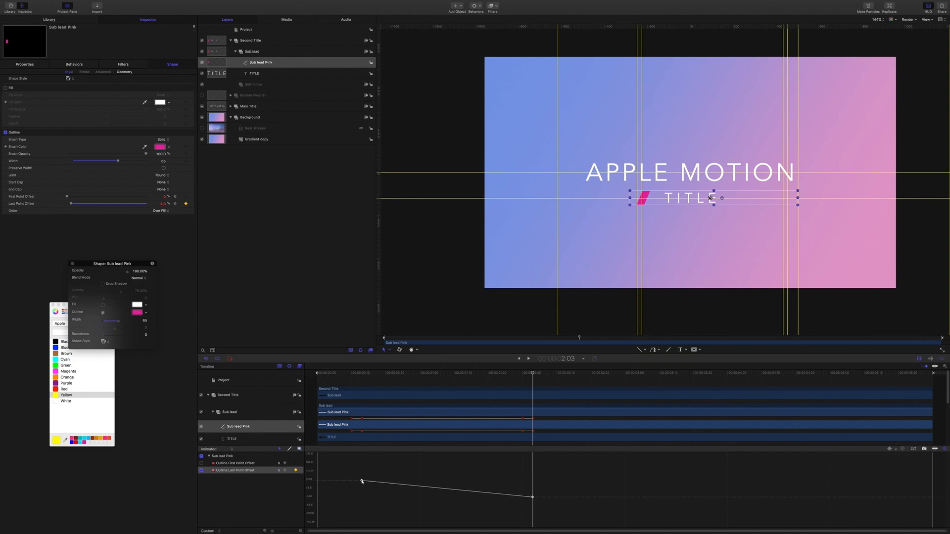
right_click(361, 481)
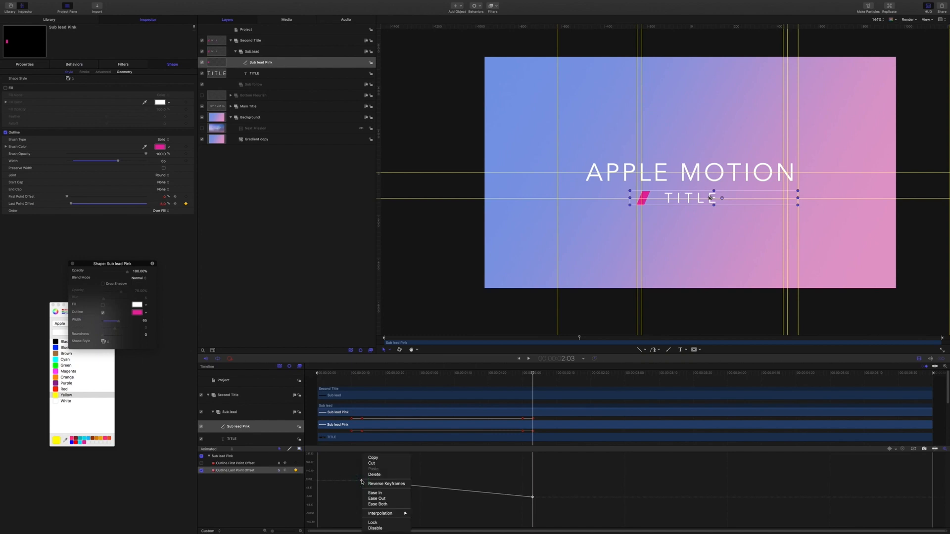
left_click(380, 504)
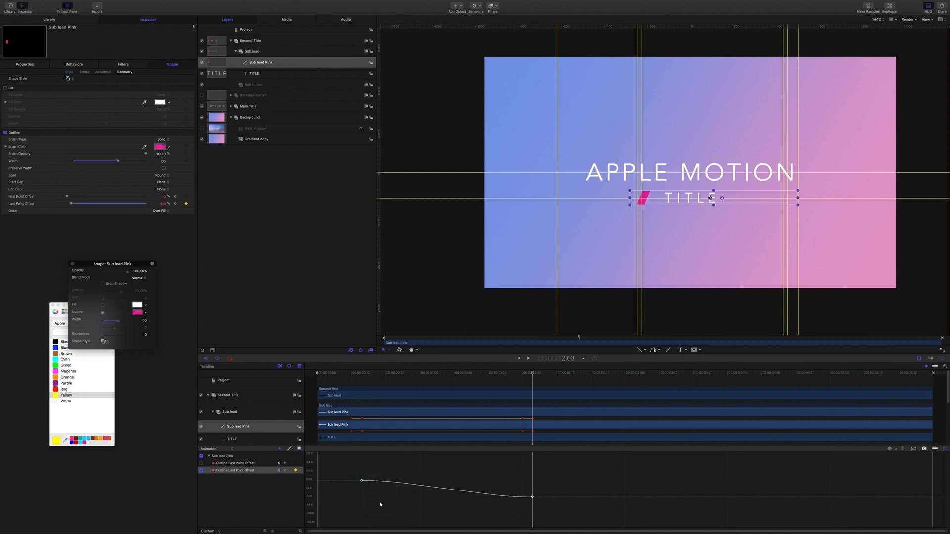
left_click(299, 450)
left_click_drag(338, 465, 544, 515)
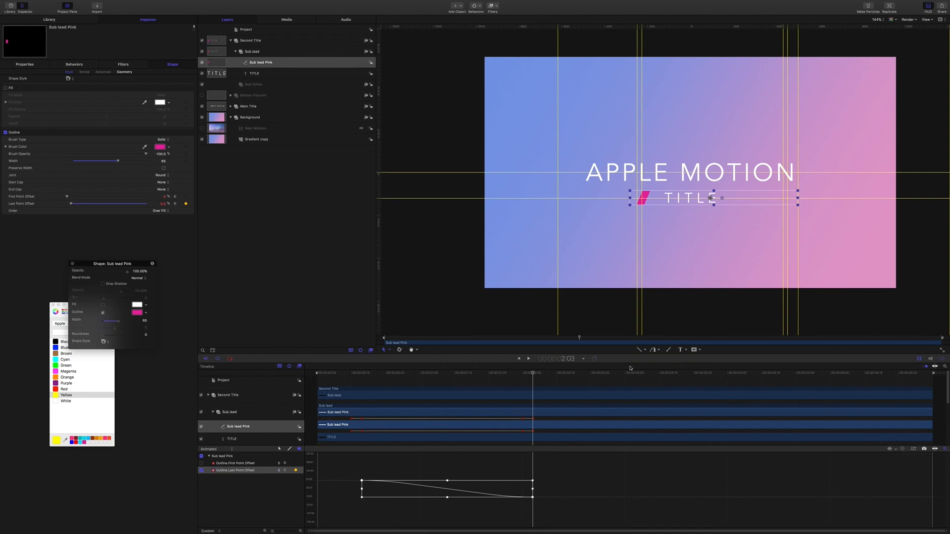
Move the playhead back to frame 29 and duplicate the Sub lead Pink shape
left_click_drag(534, 372, 418, 372)
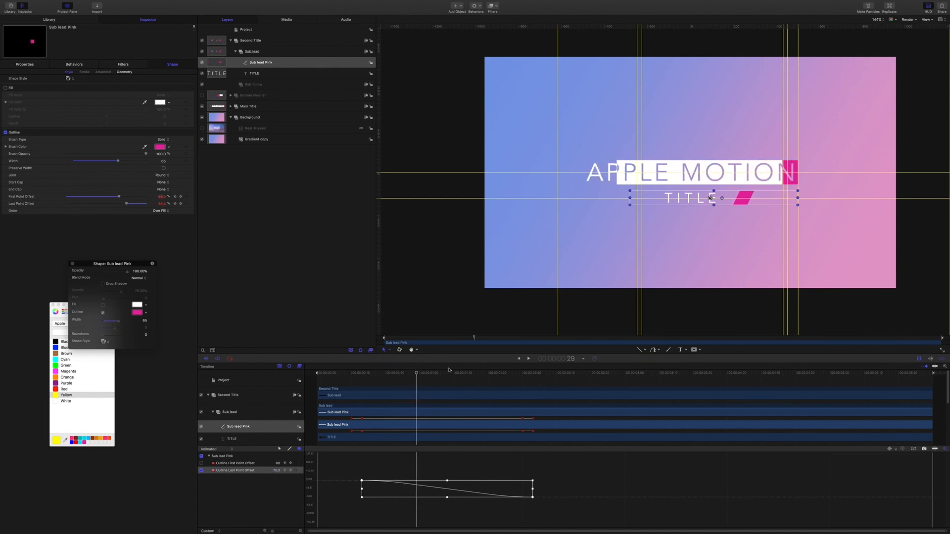
left_click(258, 54)
left_click(264, 63)
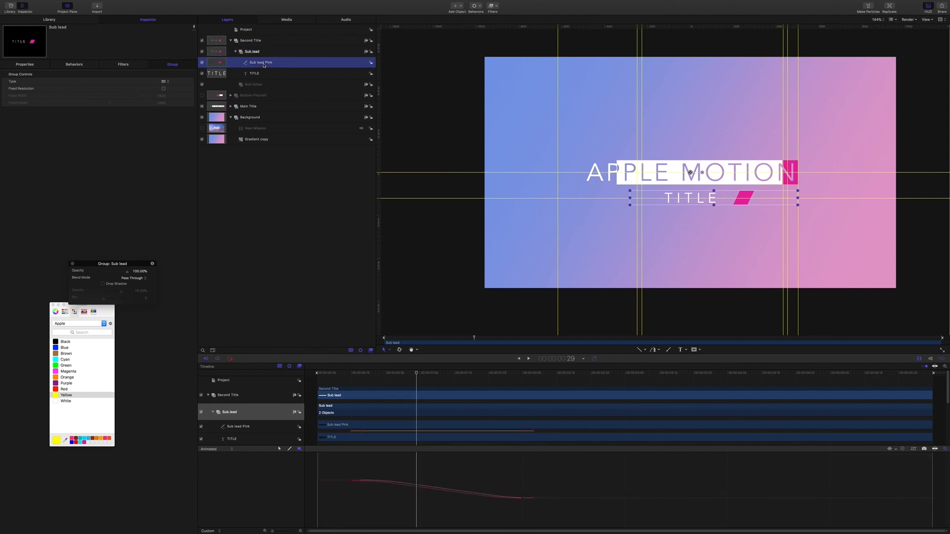
key("super+d")
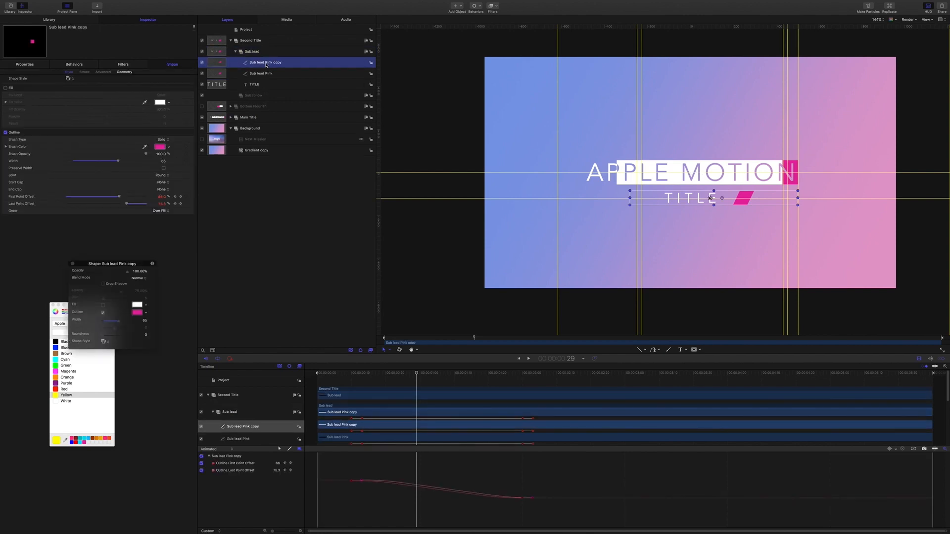
Rename the duplicated shape to "Sub lead white" and set its outline color to White
double_click(267, 63)
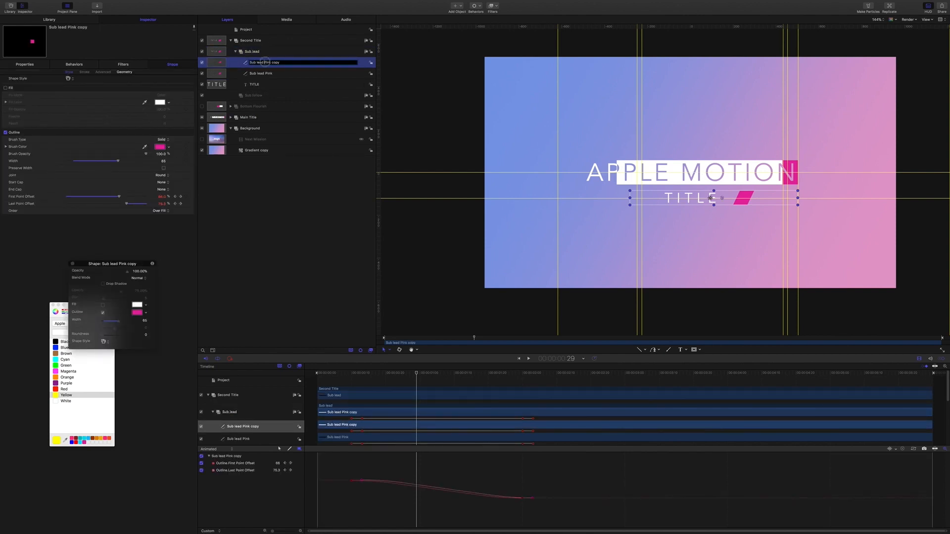
left_click_drag(264, 63, 290, 63)
type("white")
key("Return")
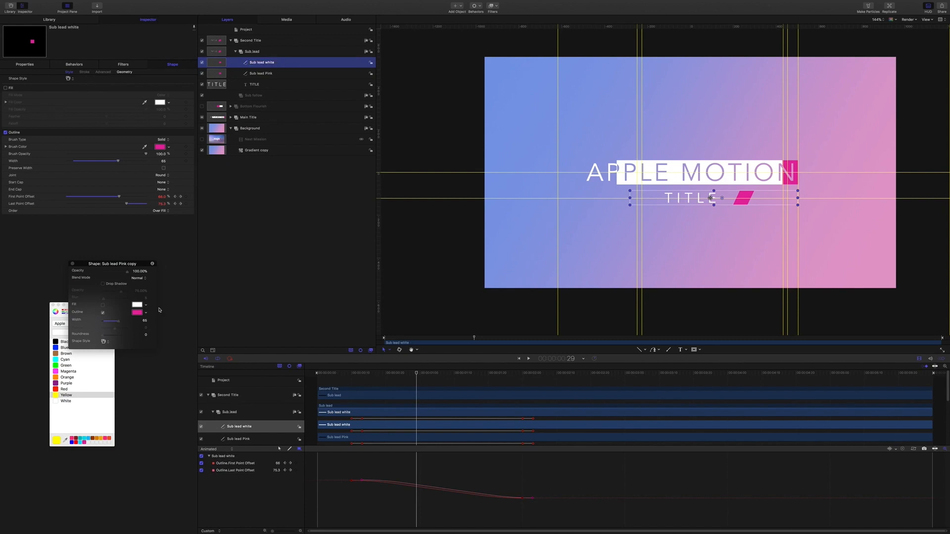
left_click(134, 314)
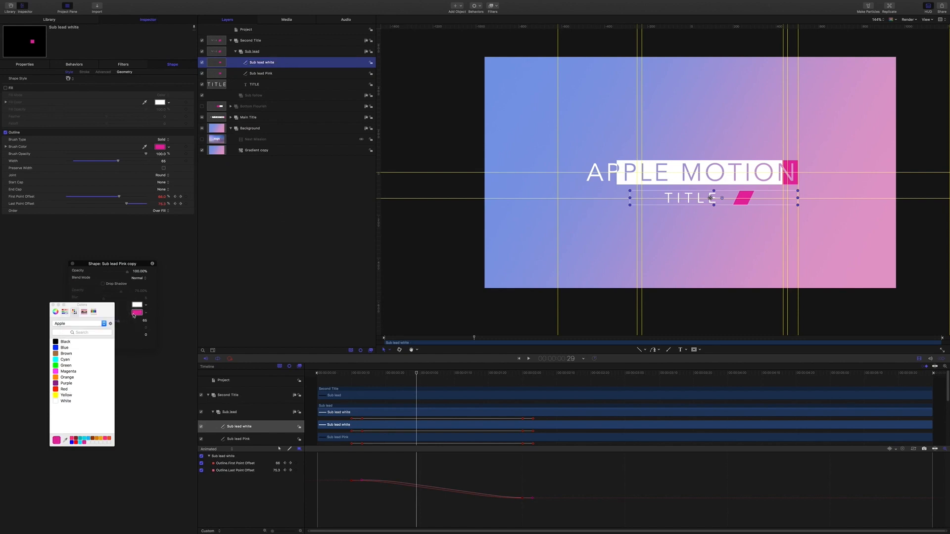
left_click(57, 403)
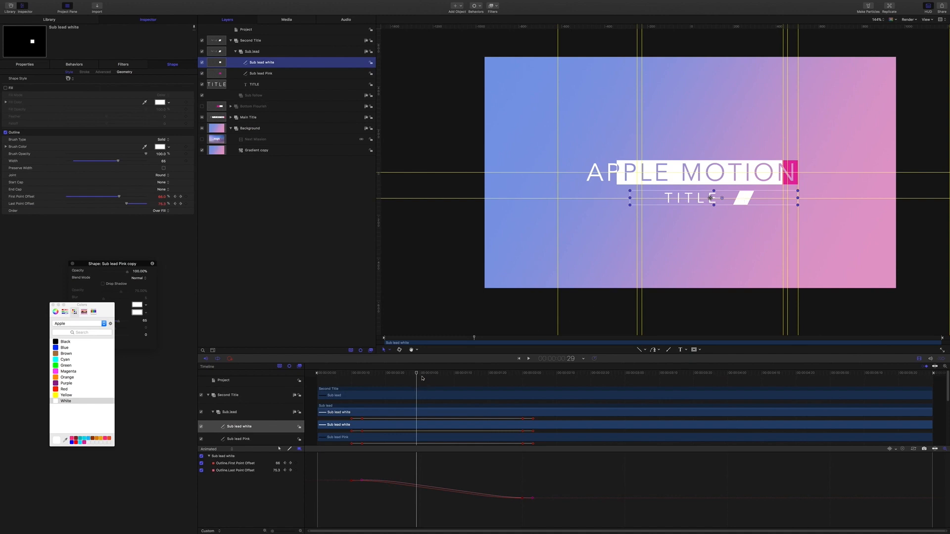
Move the Sub lead white keyframes about three frames later so the first one falls on frame 13
left_click_drag(416, 375, 362, 373)
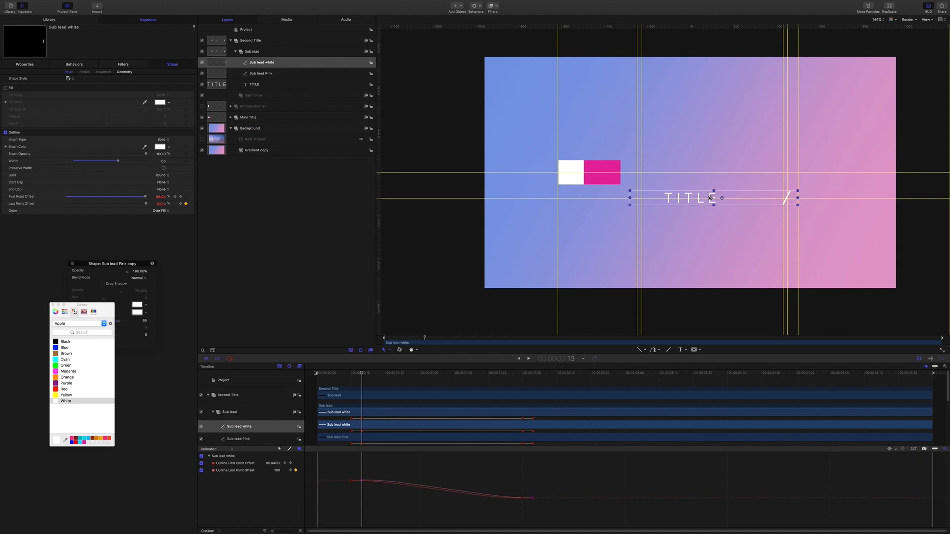
left_click(351, 419)
left_click_drag(363, 420, 374, 421)
left_click_drag(362, 374, 422, 386)
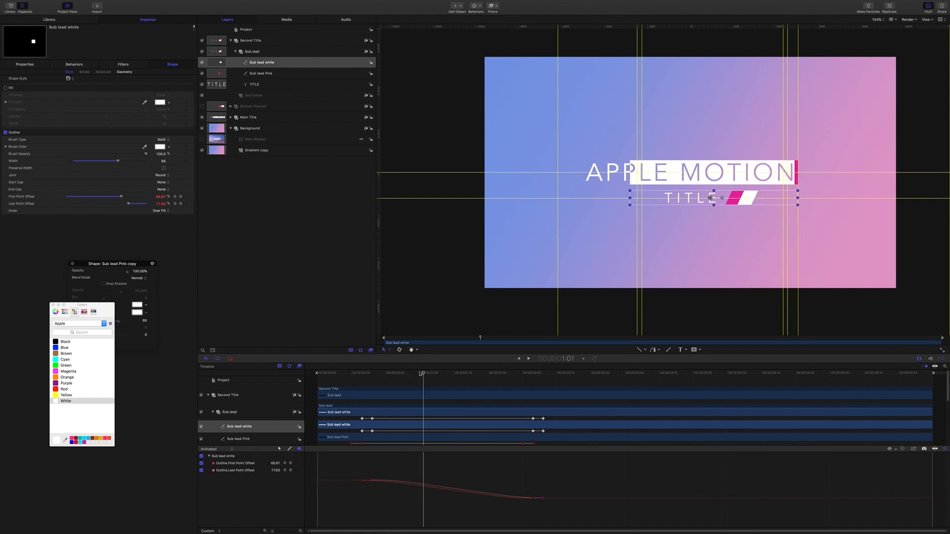
Move the last Sub lead white keyframe to 2:15 and check the sweep at 1:06
left_click_drag(430, 375, 574, 380)
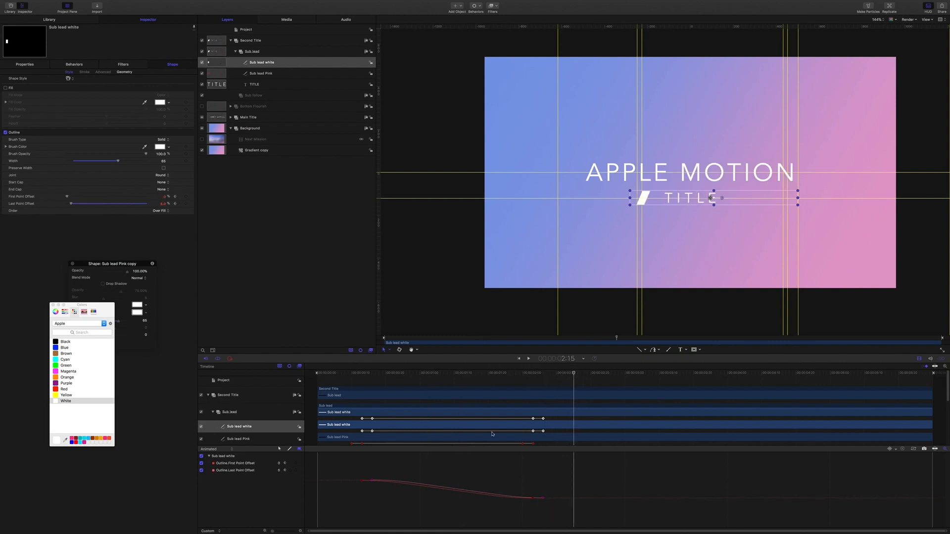
left_click(262, 62)
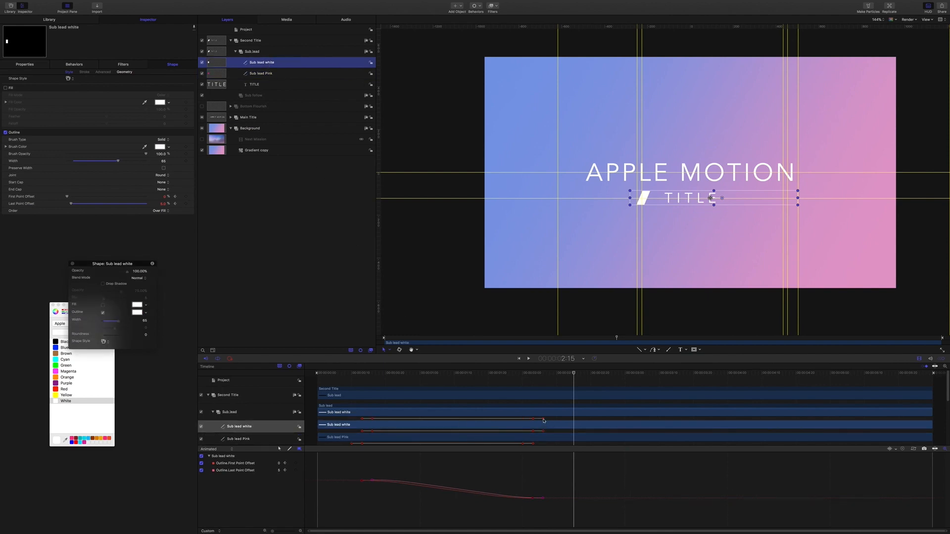
left_click(543, 419)
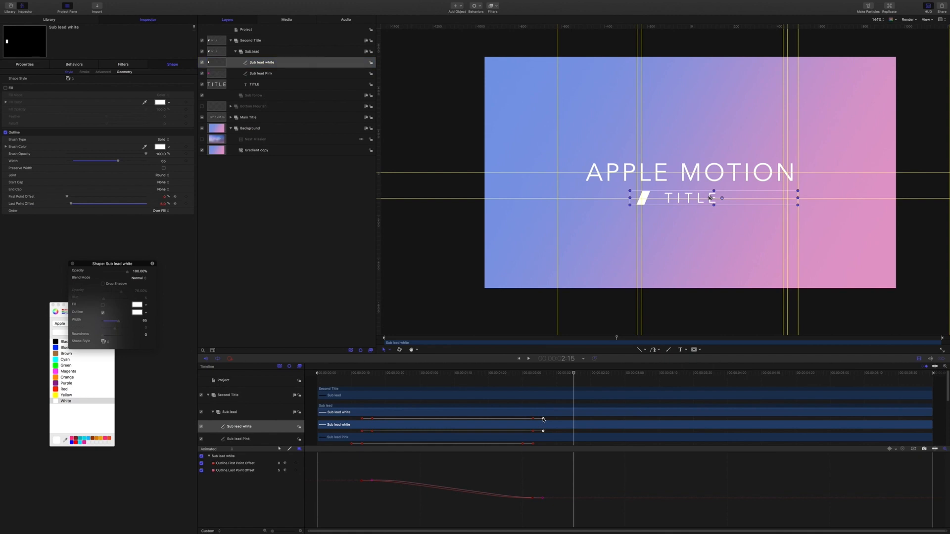
left_click_drag(543, 419, 574, 419)
left_click(573, 374)
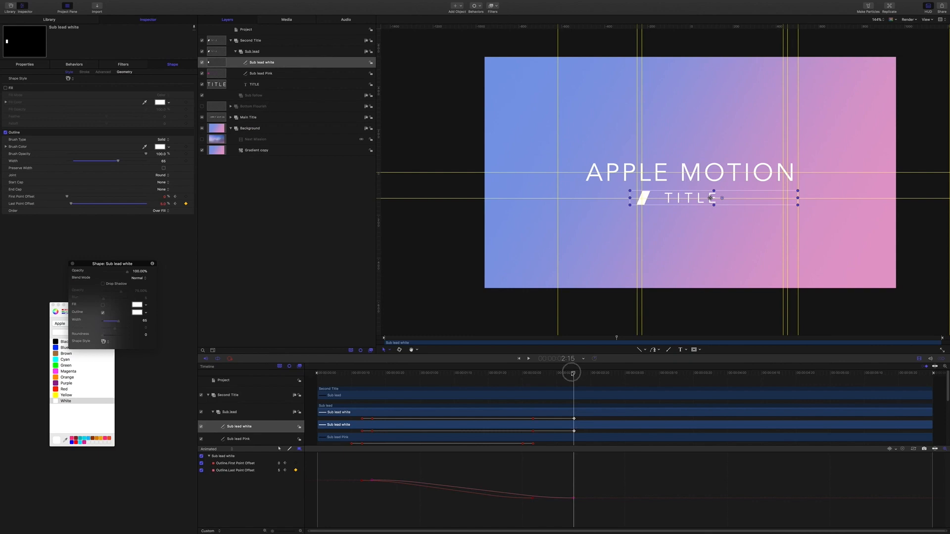
left_click_drag(572, 373, 440, 373)
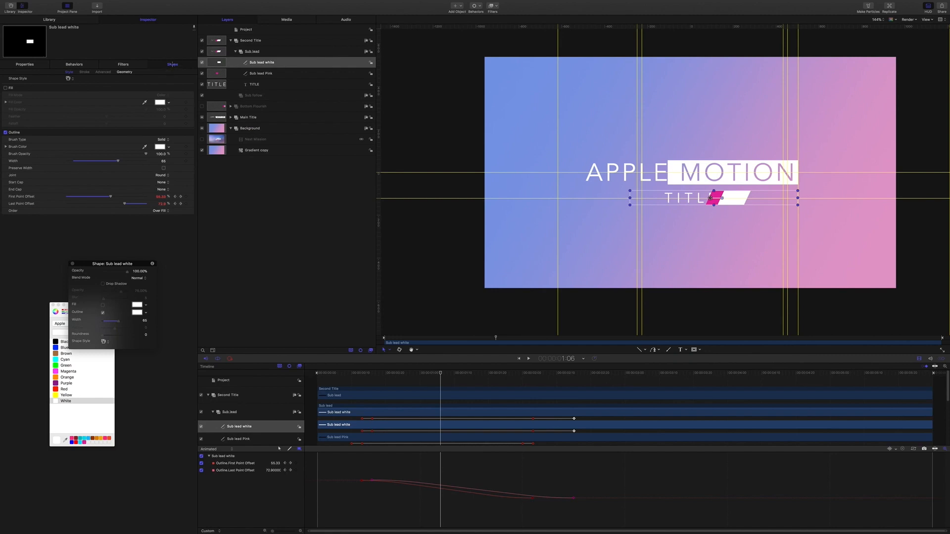
Group the Sub lead white and Sub lead Pink shapes inside Sub lead
left_click(256, 85)
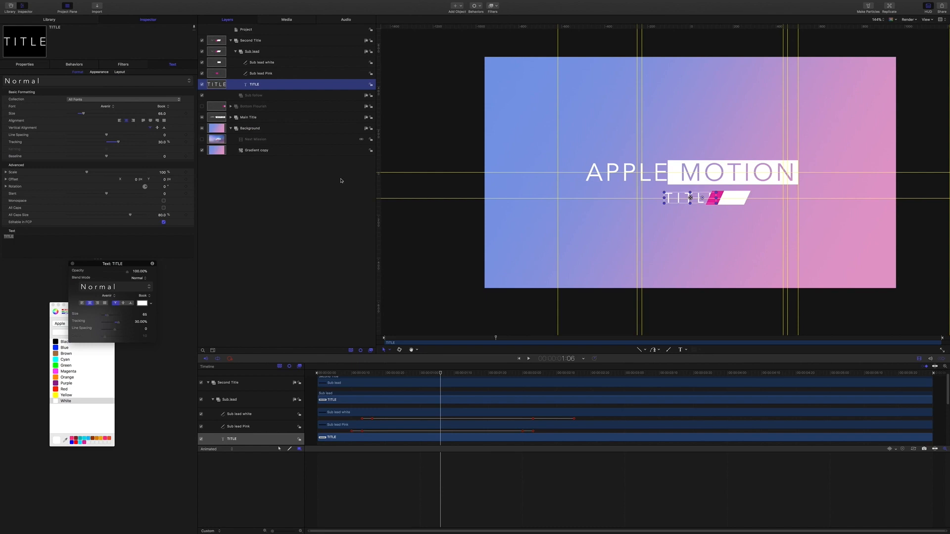
left_click(270, 63)
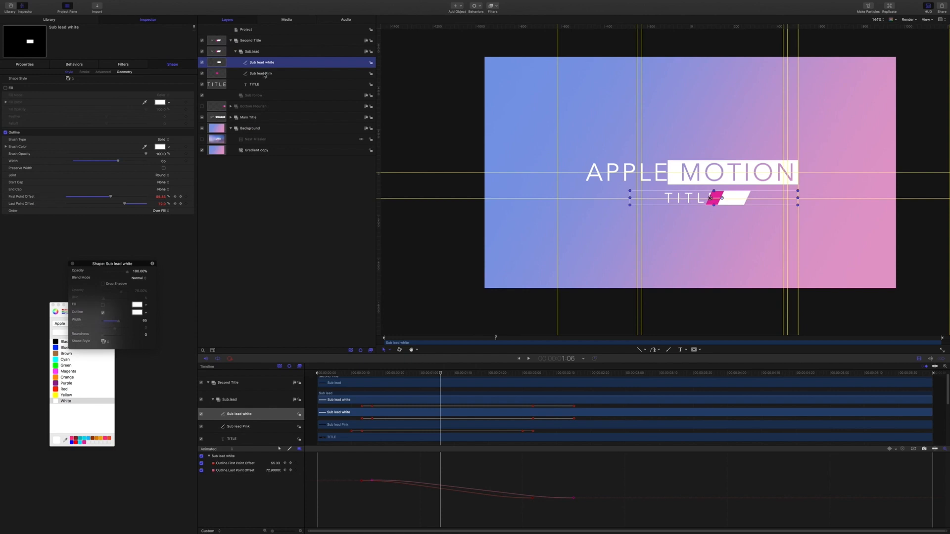
left_click(264, 73, "shift")
right_click(264, 76)
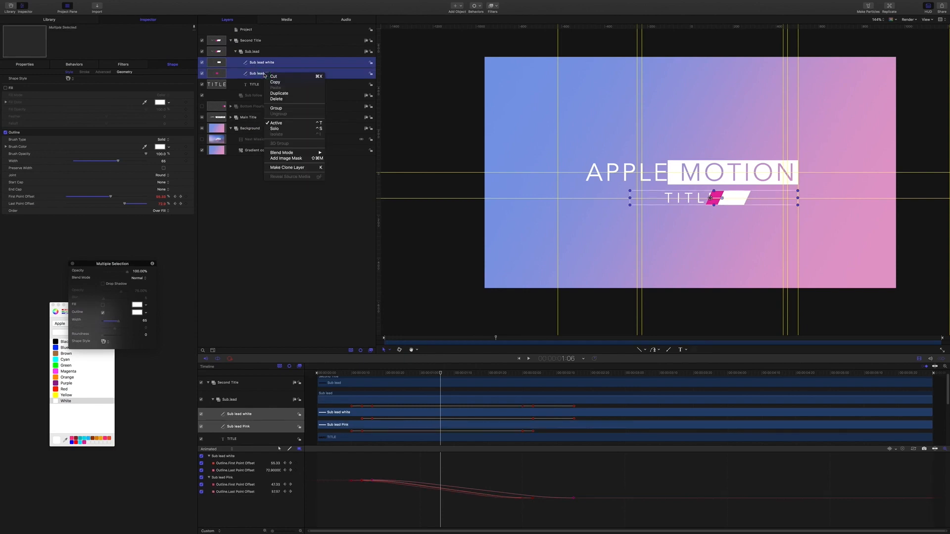
left_click(283, 109)
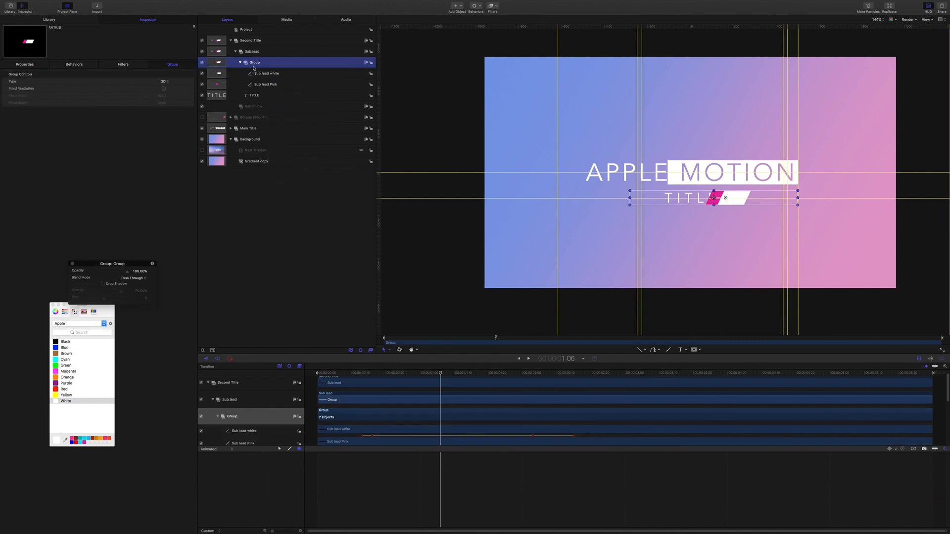
right_click(257, 65)
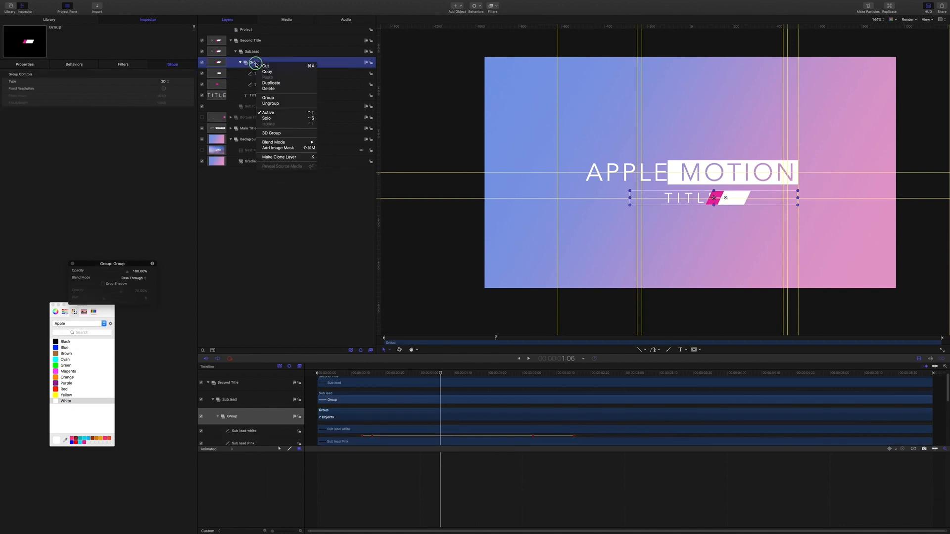
left_click(282, 148)
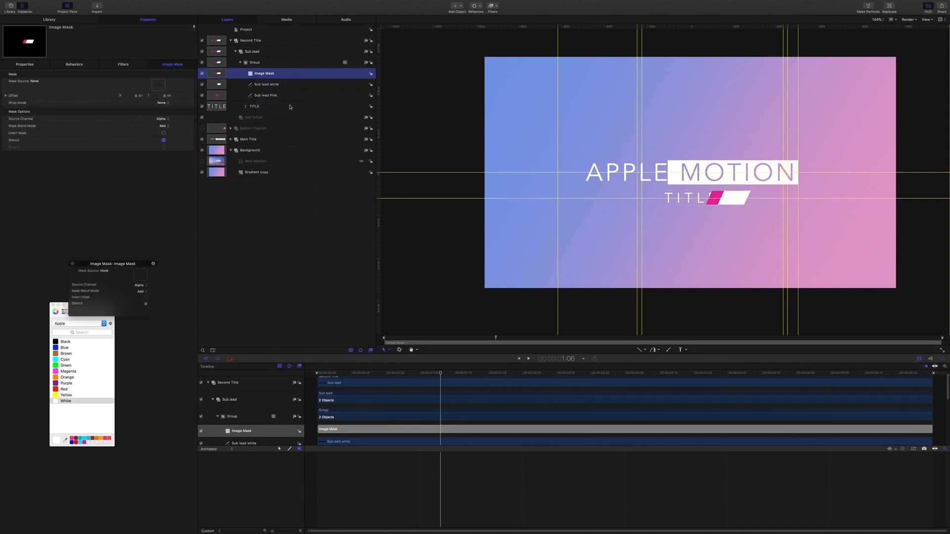
left_click_drag(254, 106, 159, 87)
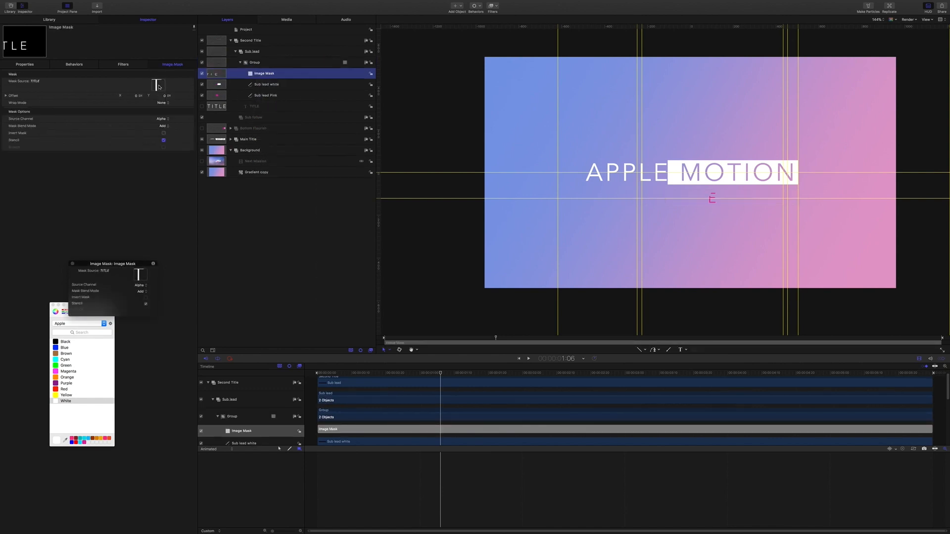
left_click(169, 126)
left_click(169, 132)
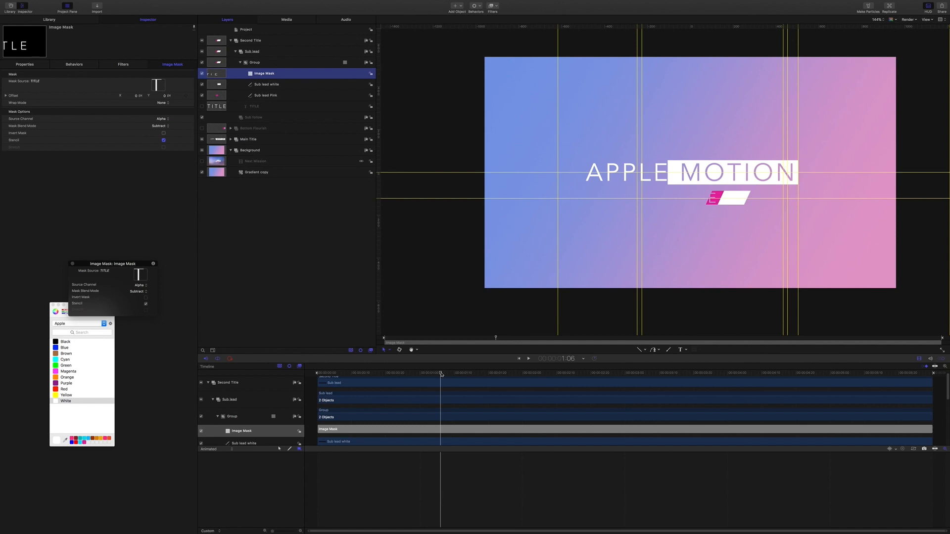
key("super+z")
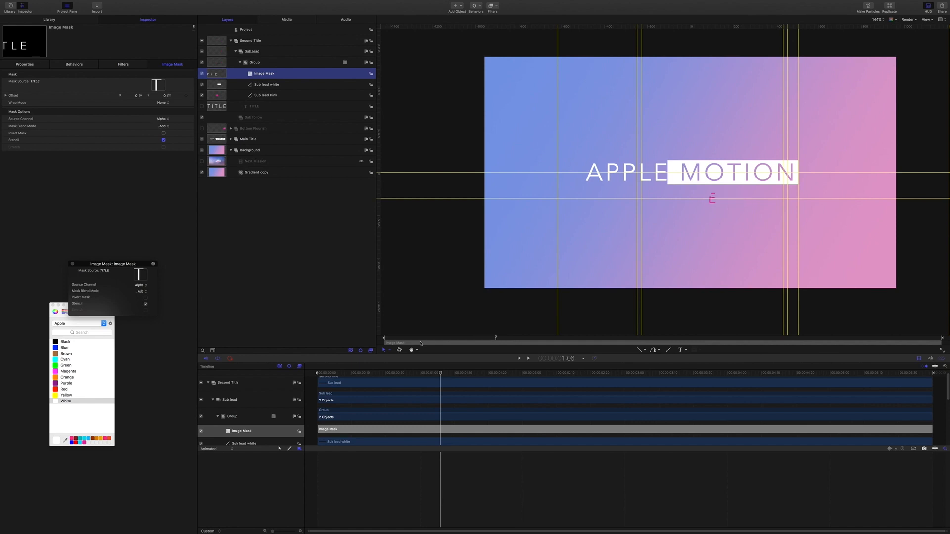
key("super+z")
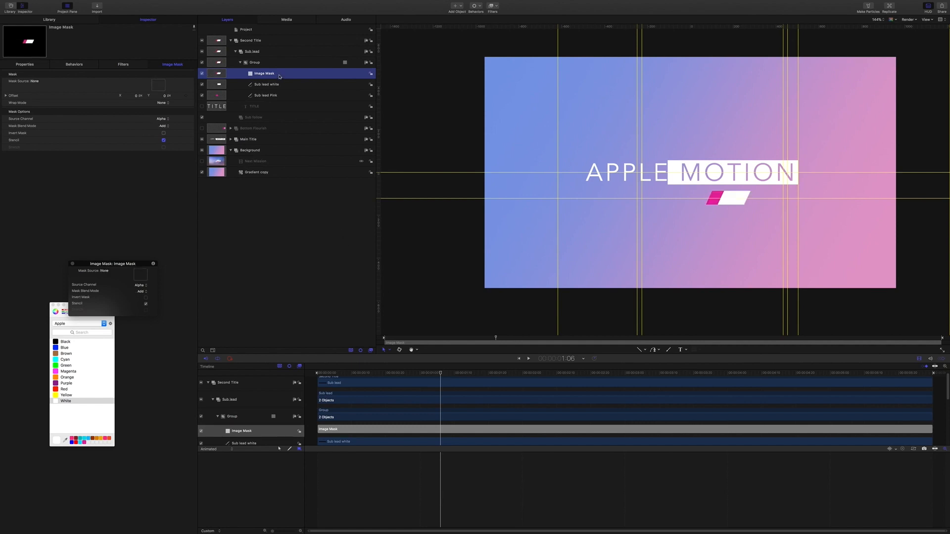
key("super+z")
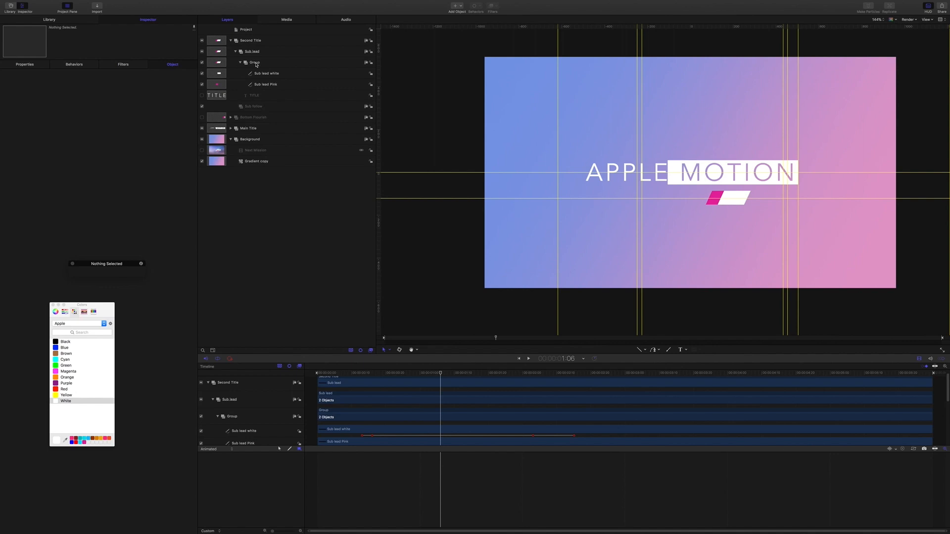
Make a clone layer of the group holding both bars and add an image mask to the clone
right_click(256, 63)
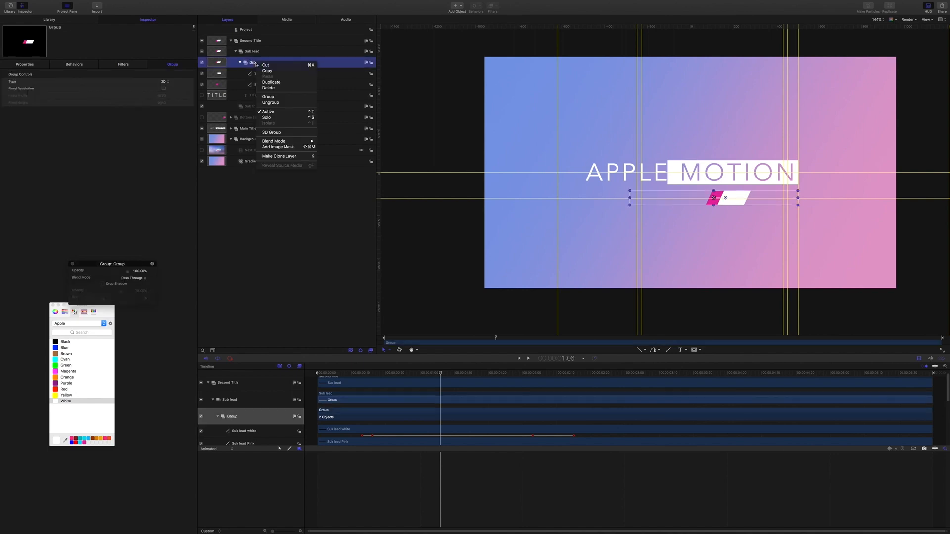
left_click(296, 158)
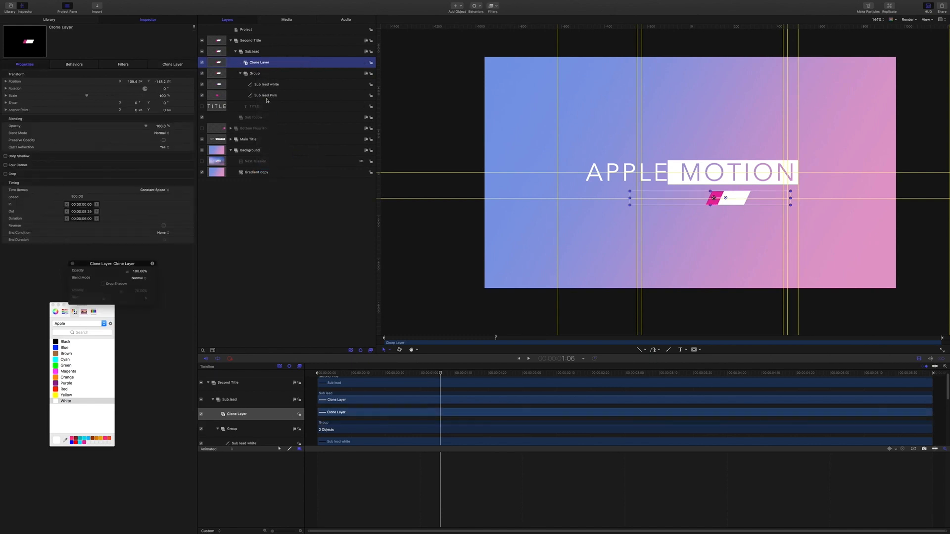
right_click(263, 64)
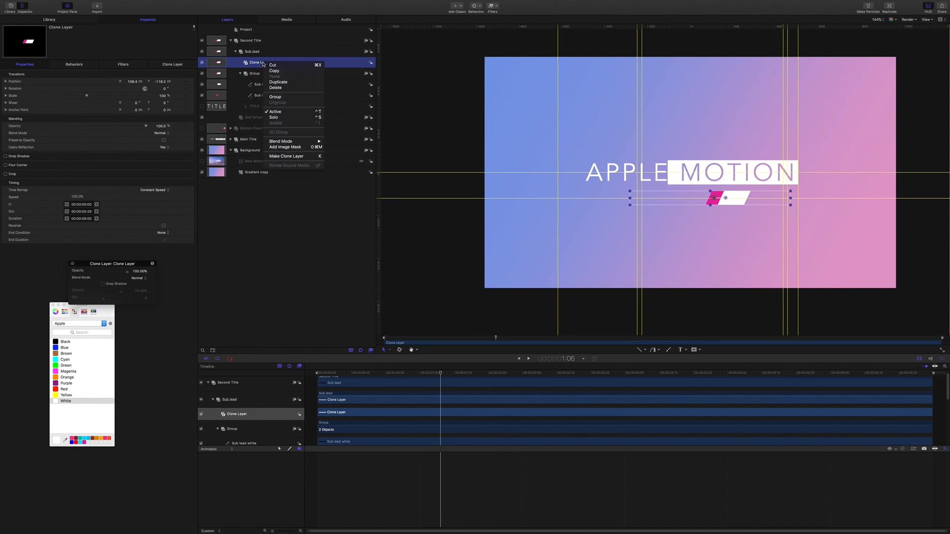
left_click(290, 147)
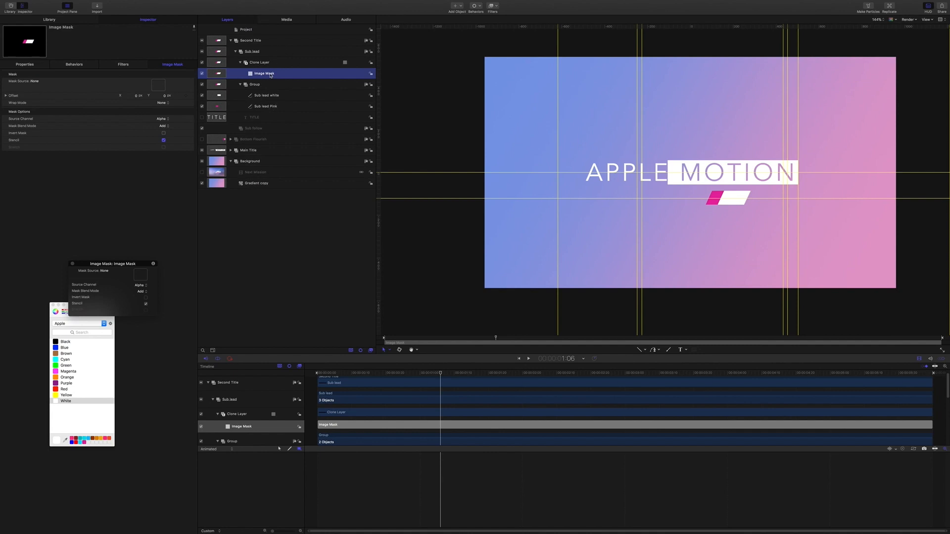
Mask the clone layer with TITLE using the Subtract mask blend mode, with the original group hidden, and check it at 1:09
left_click_drag(252, 119, 159, 86)
left_click(201, 85)
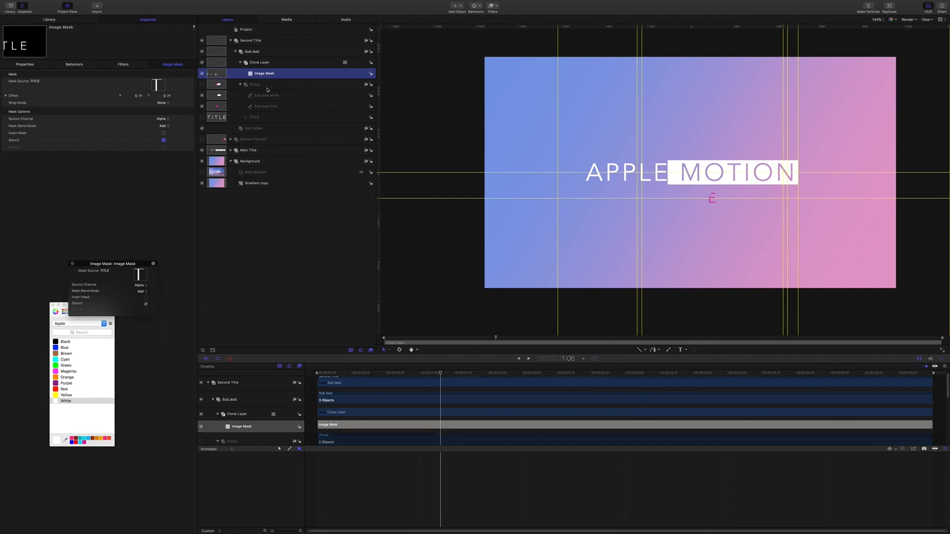
left_click(169, 128)
left_click(166, 133)
mouse_move(442, 373)
left_mouse_down()
mouse_move(462, 373)
mouse_move(449, 374)
left_mouse_up()
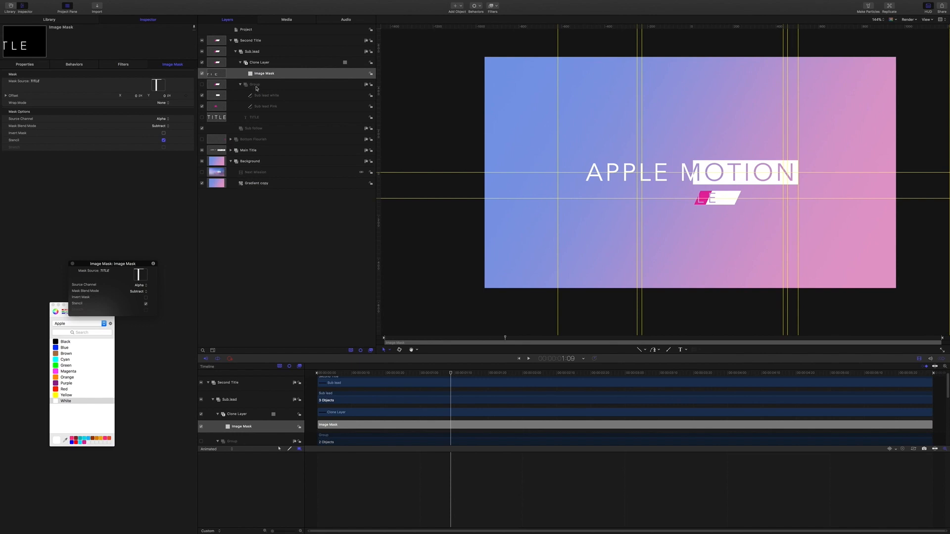
Duplicate the Sub lead white shape and move the copy into the Sub follow group
left_click(266, 98)
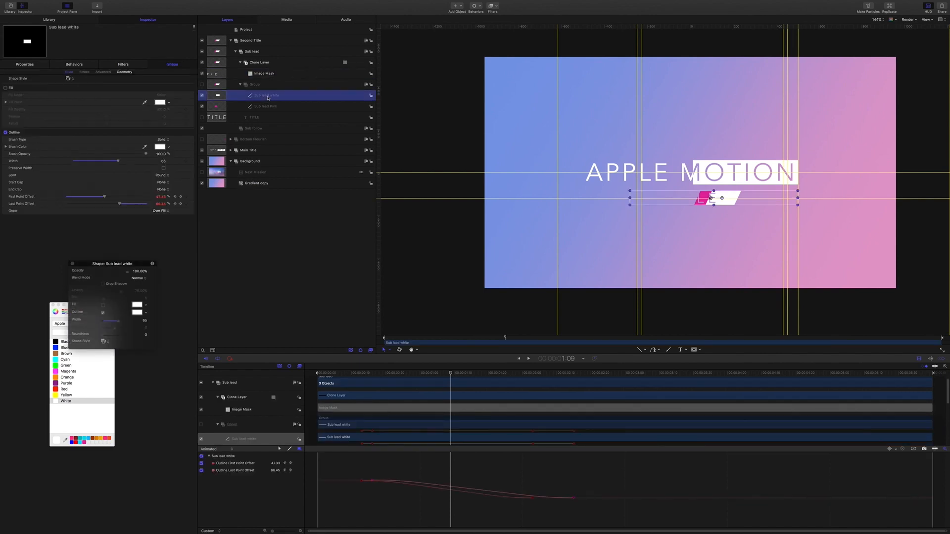
key("super+d")
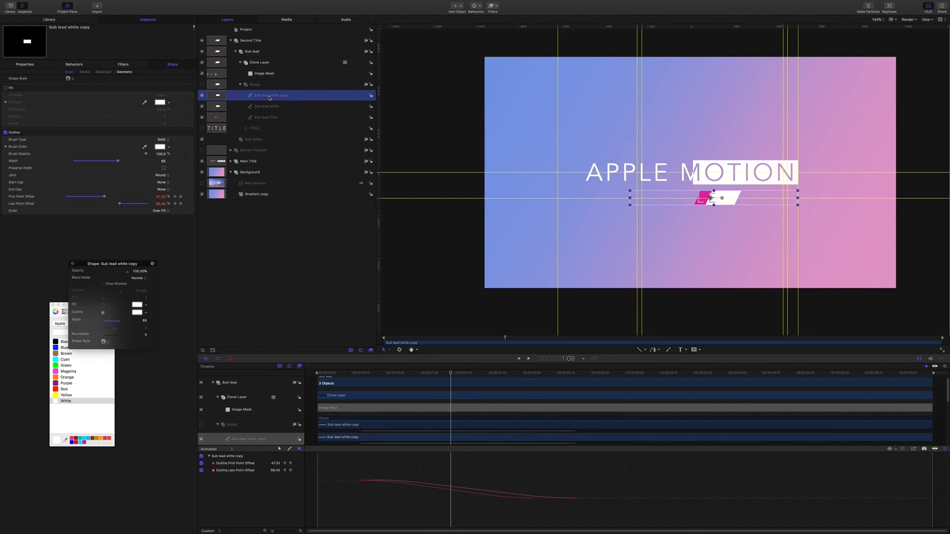
left_click_drag(275, 97, 246, 140)
left_click(255, 142)
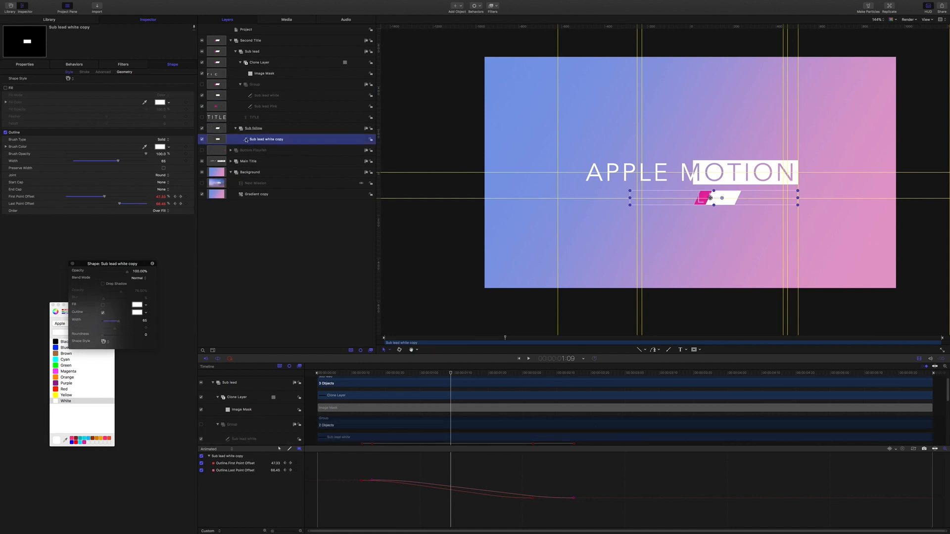
Reset the copied shape's First and Last Point Offset parameters and set its outline color to Yellow
left_click(191, 197)
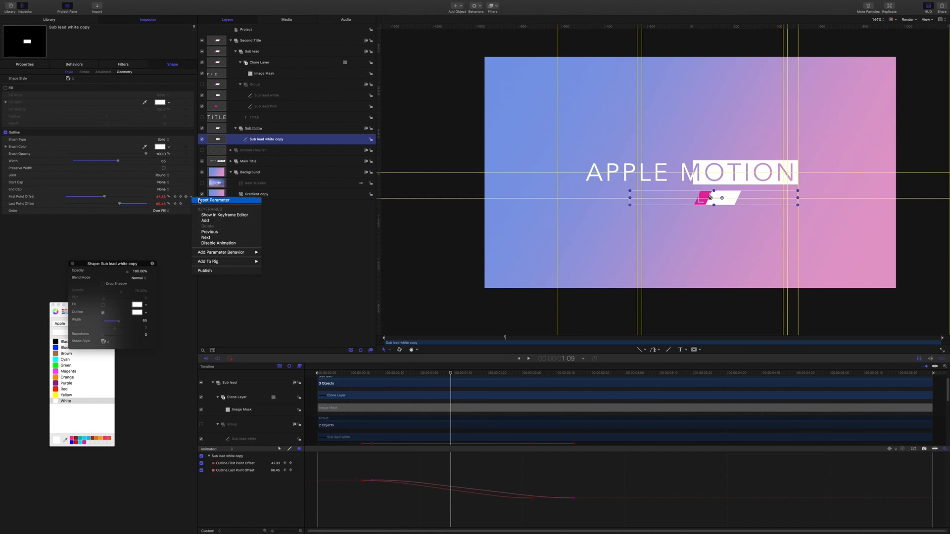
left_click(198, 200)
left_click(191, 203)
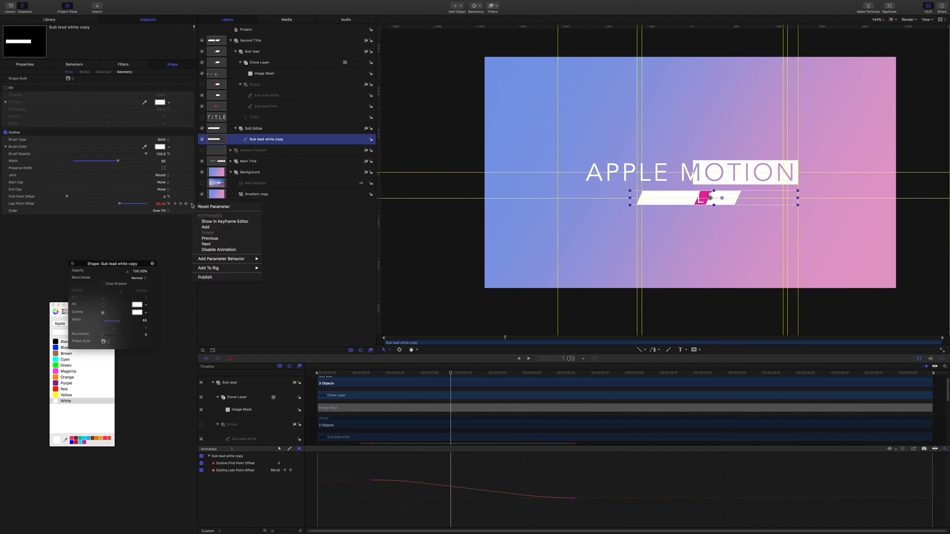
left_click(204, 207)
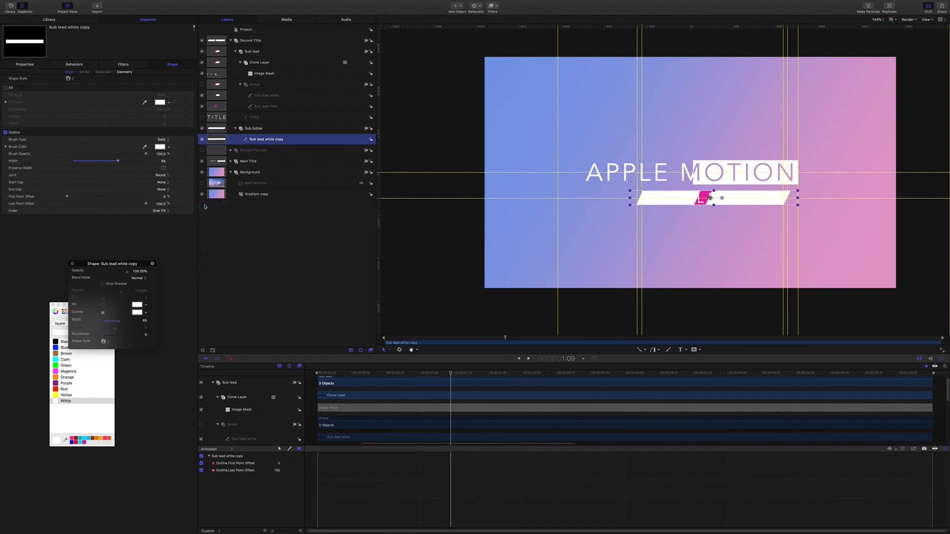
left_click(138, 313)
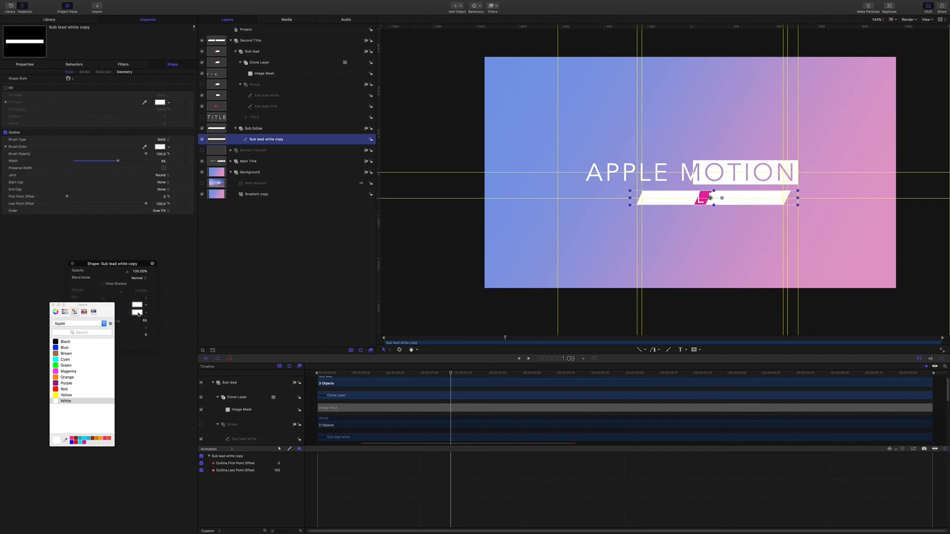
left_click(59, 395)
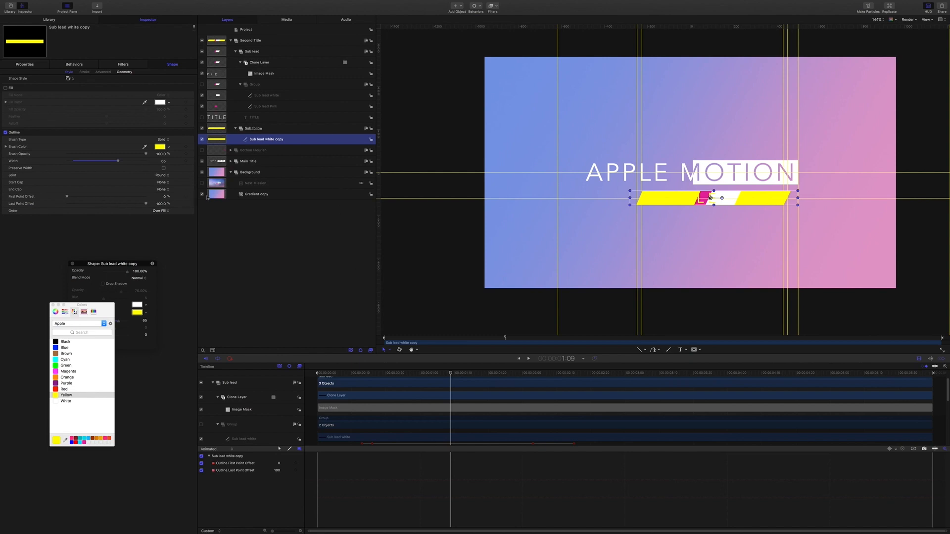
Add a Link parameter behavior to the First Point Offset of the yellow shape in the Sub follow group
left_click_drag(68, 198, 139, 203)
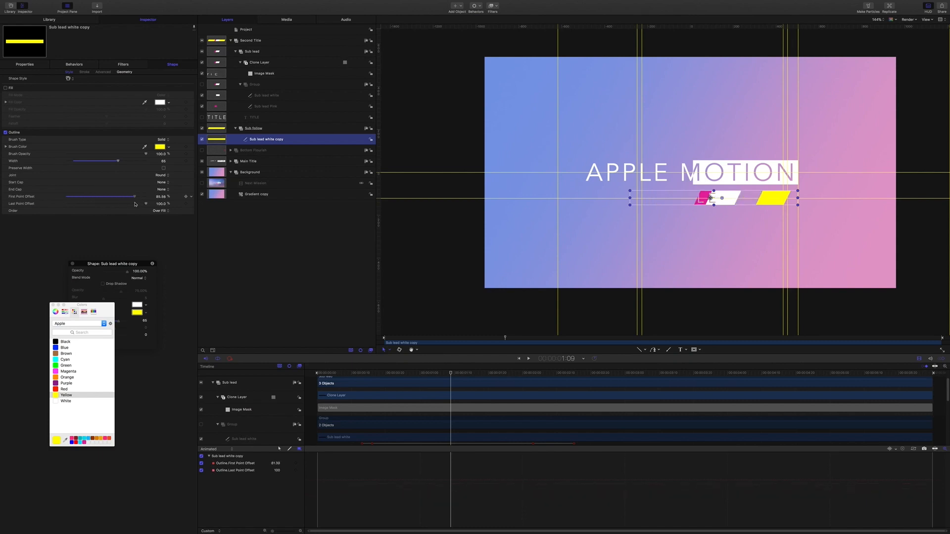
left_click(191, 198)
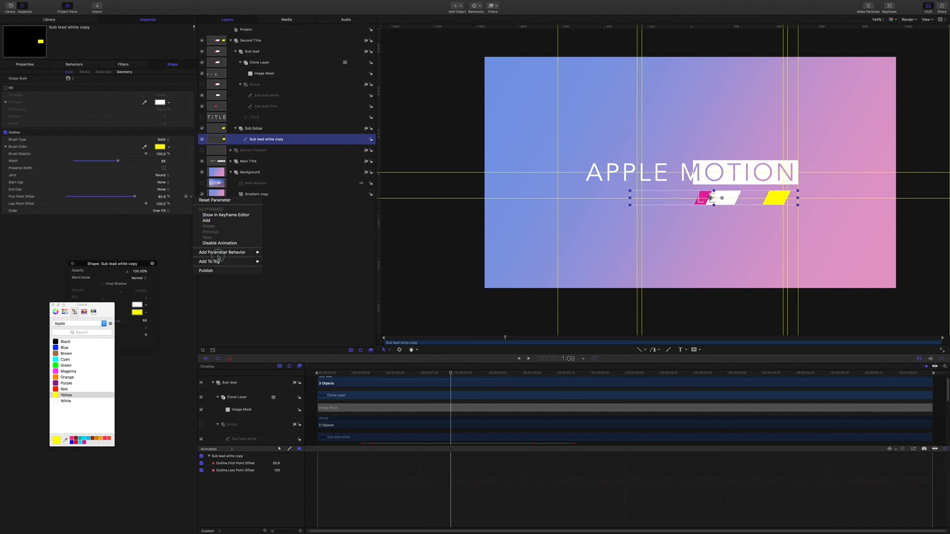
mouse_move(233, 253)
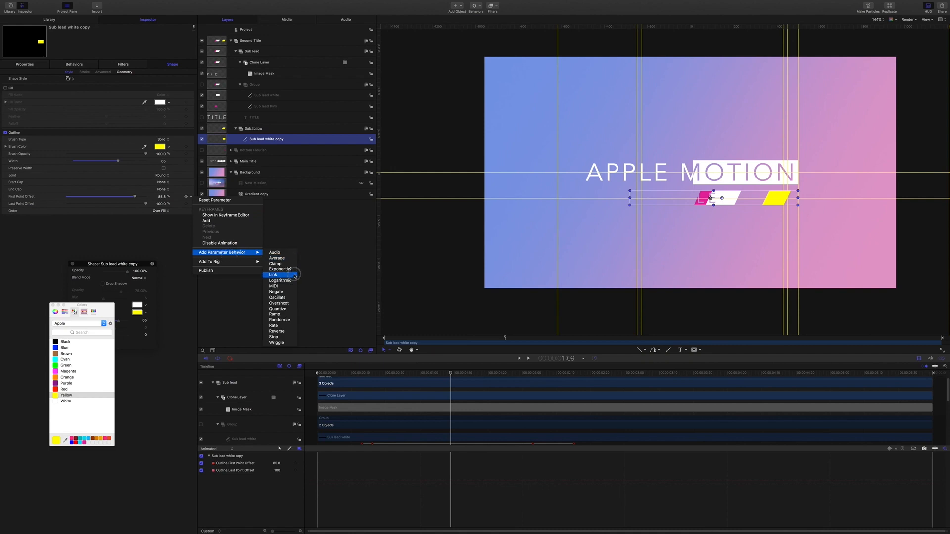
left_click(295, 276)
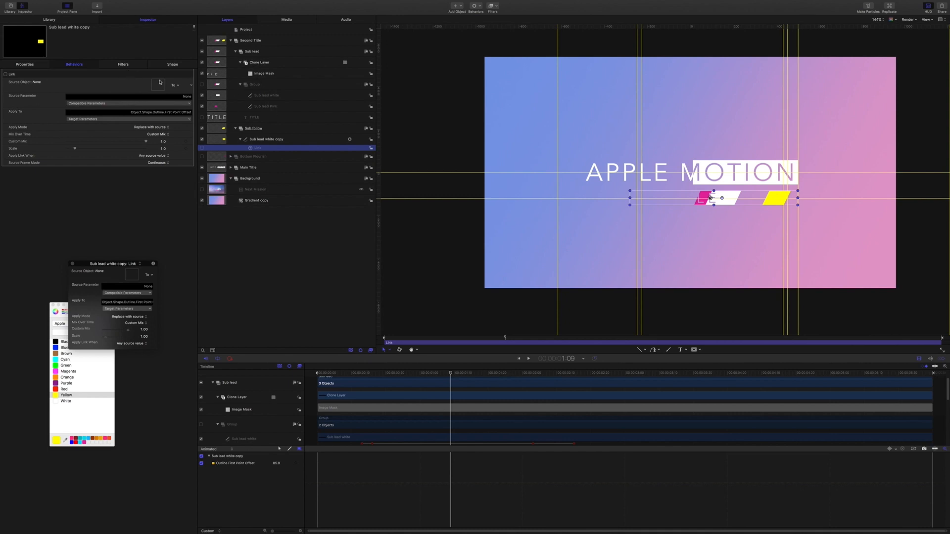
Set the Link's source object to Sub lead white and its source parameter to the outline's Last Point Offset
left_click_drag(267, 96, 159, 86)
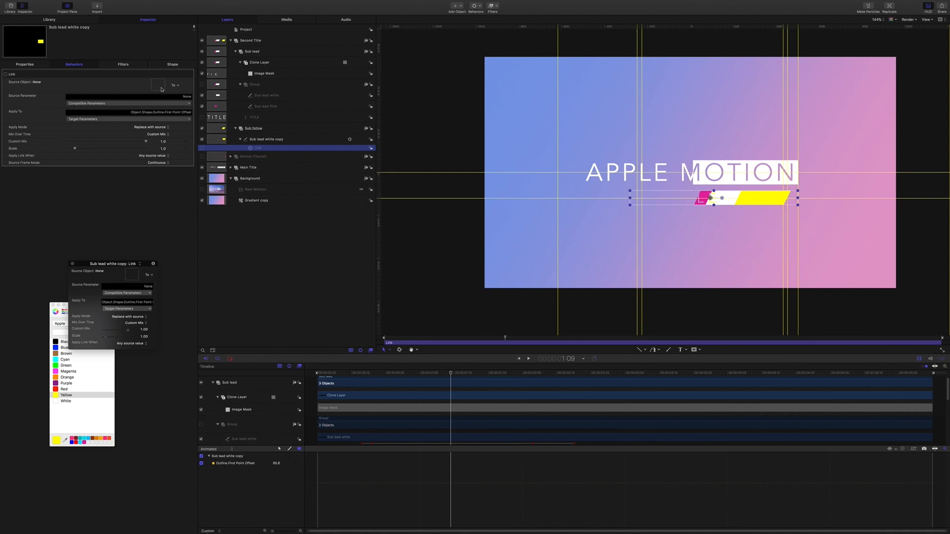
left_click(190, 104)
mouse_move(183, 115)
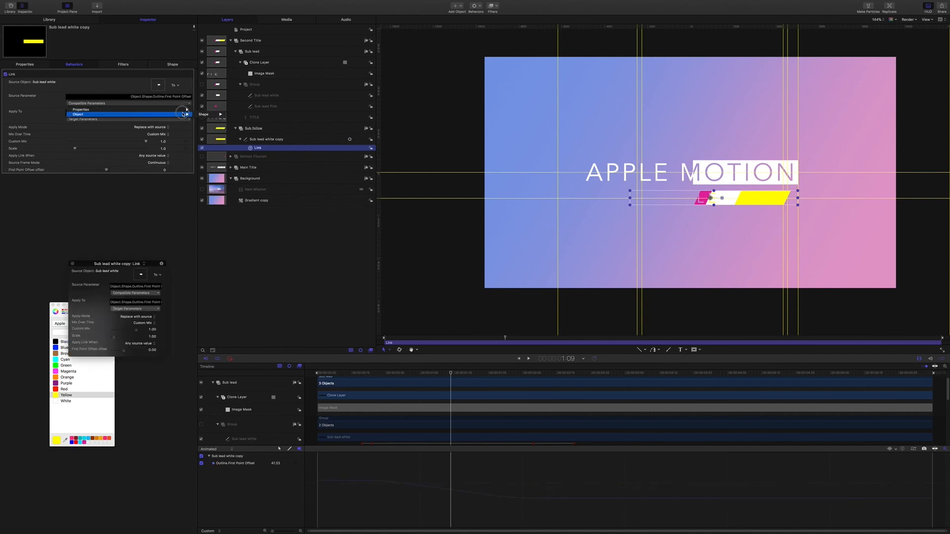
mouse_move(240, 124)
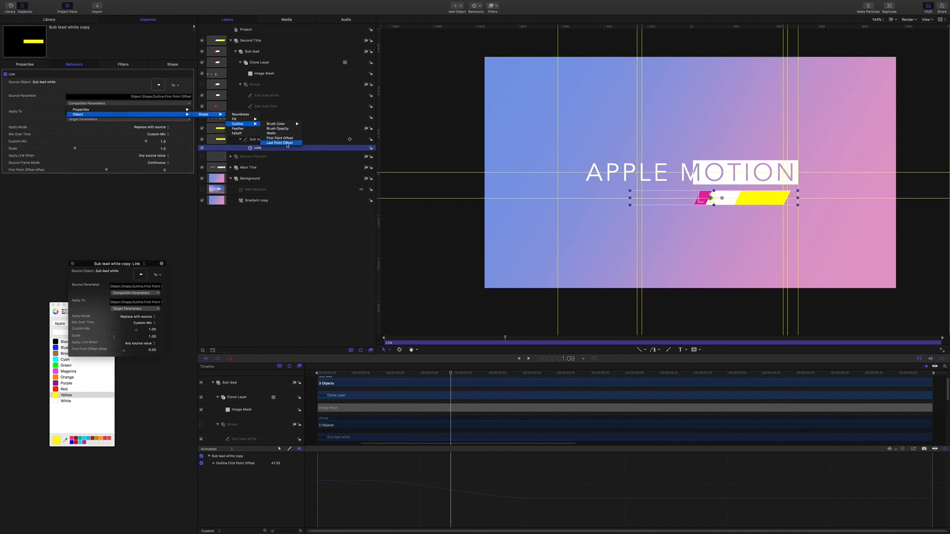
left_click(280, 138)
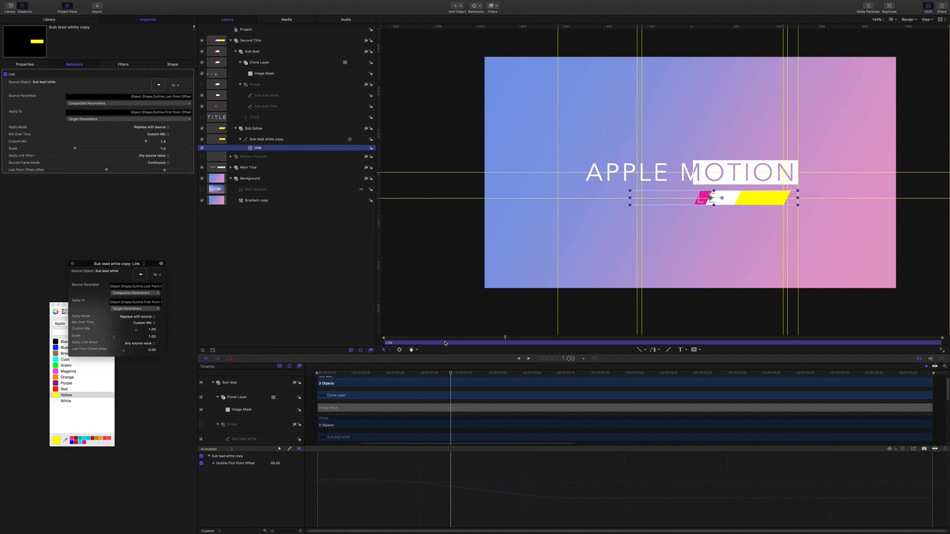
Add an image mask to the Sub follow group
left_click(254, 128)
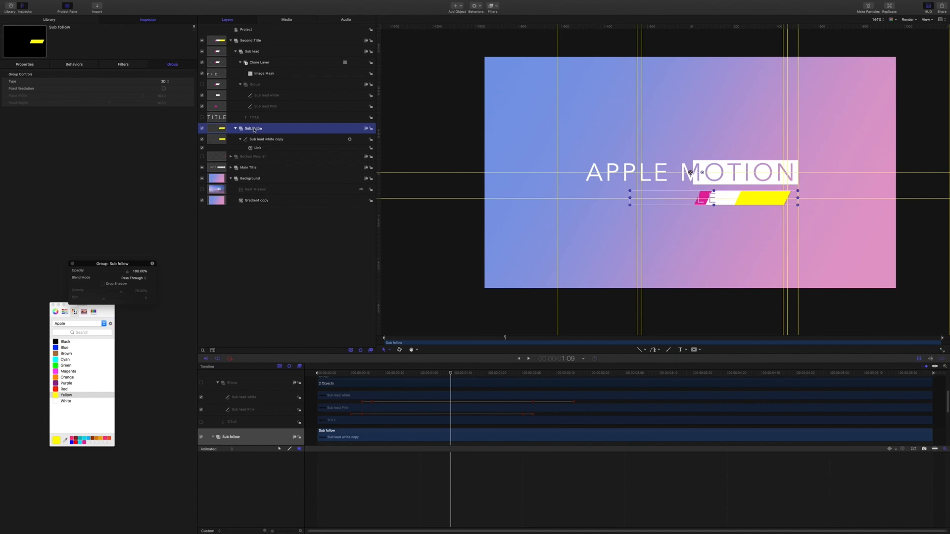
right_click(254, 130)
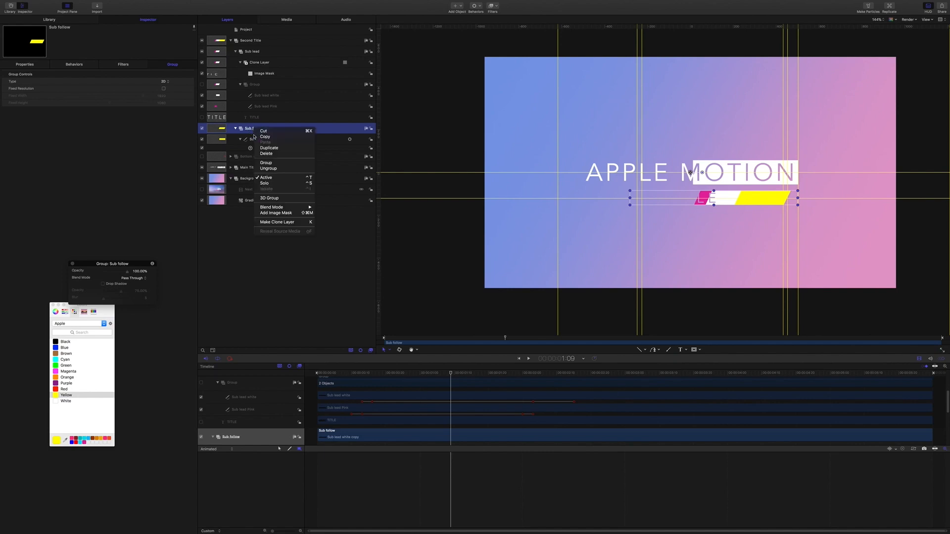
left_click(281, 213)
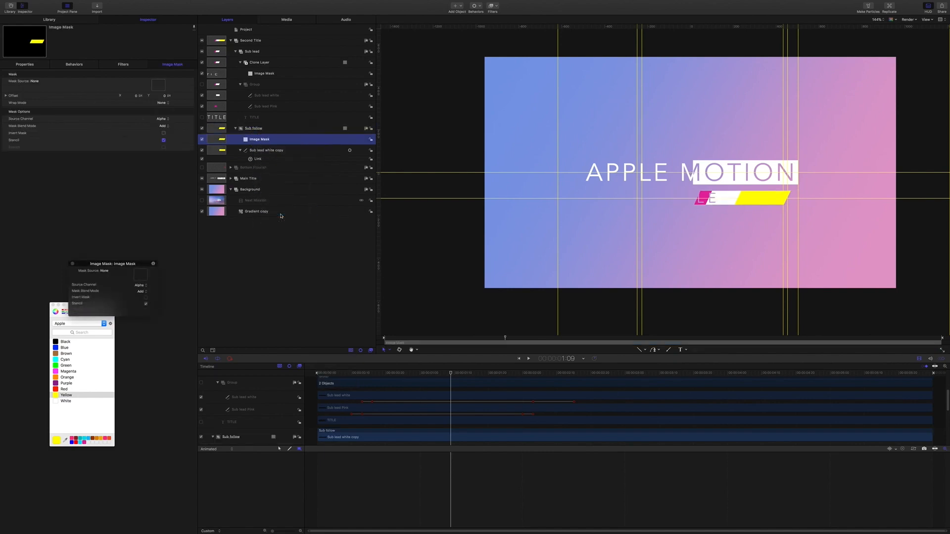
Rename the Sub lead white copy shape as Sub follow
left_click(271, 152)
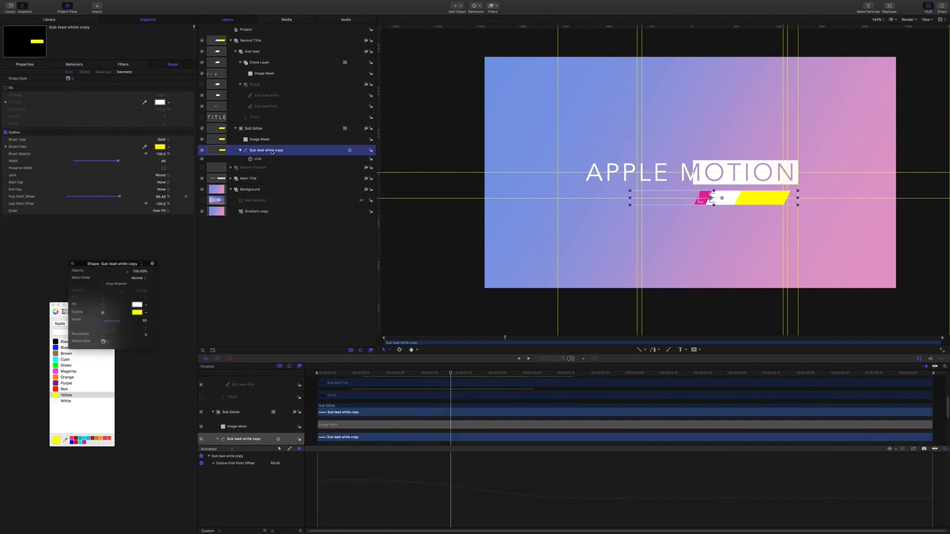
double_click(265, 151)
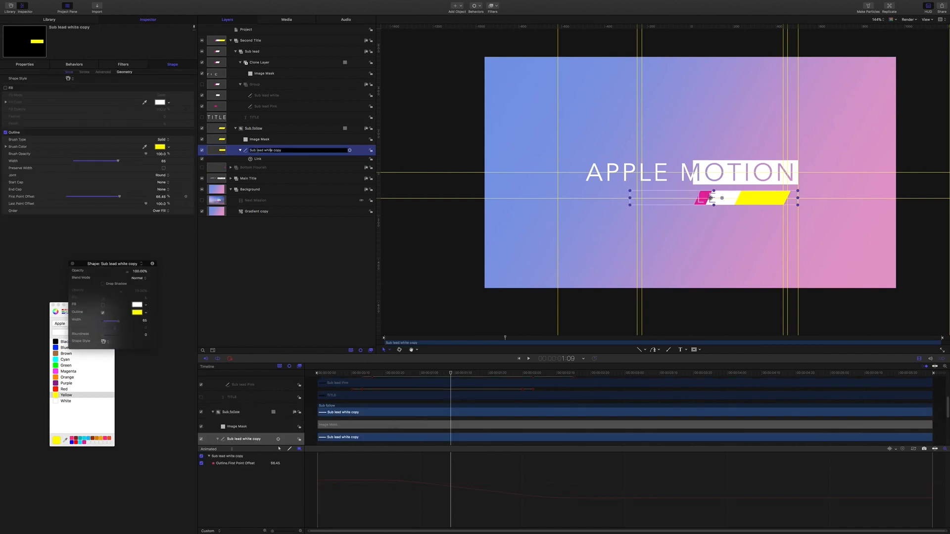
left_click_drag(256, 150, 301, 155)
type("follow")
key("Return")
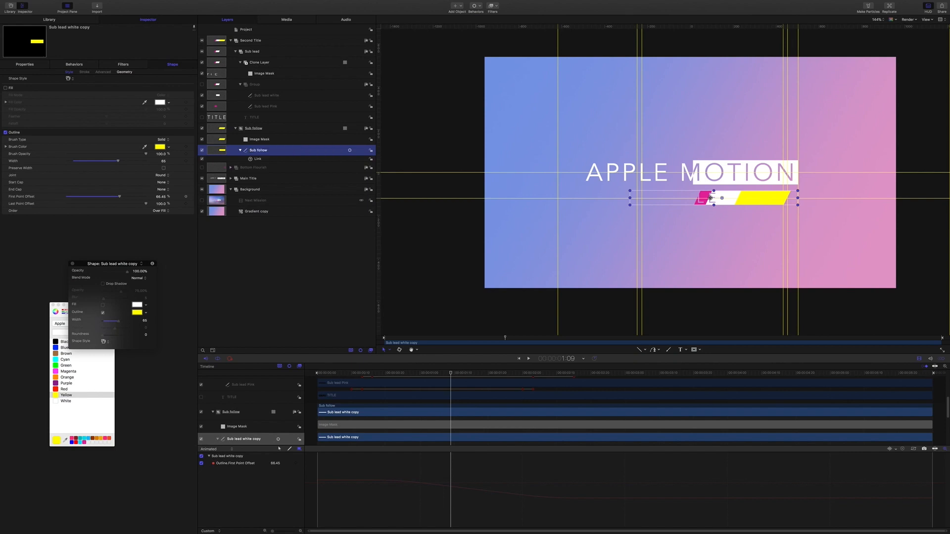
Set the Sub follow shape as the source of the group's image mask and check the result at 1:16
left_click(269, 139)
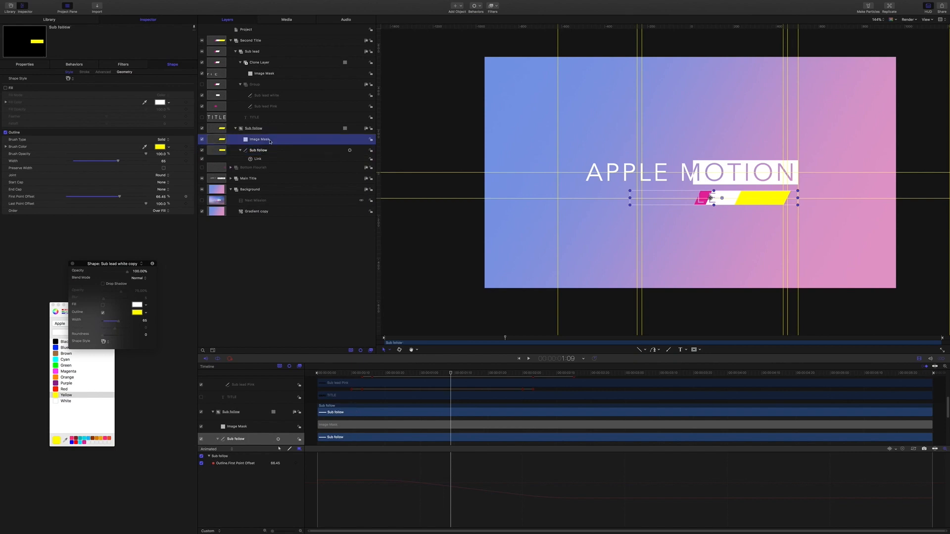
left_click_drag(262, 152, 158, 85)
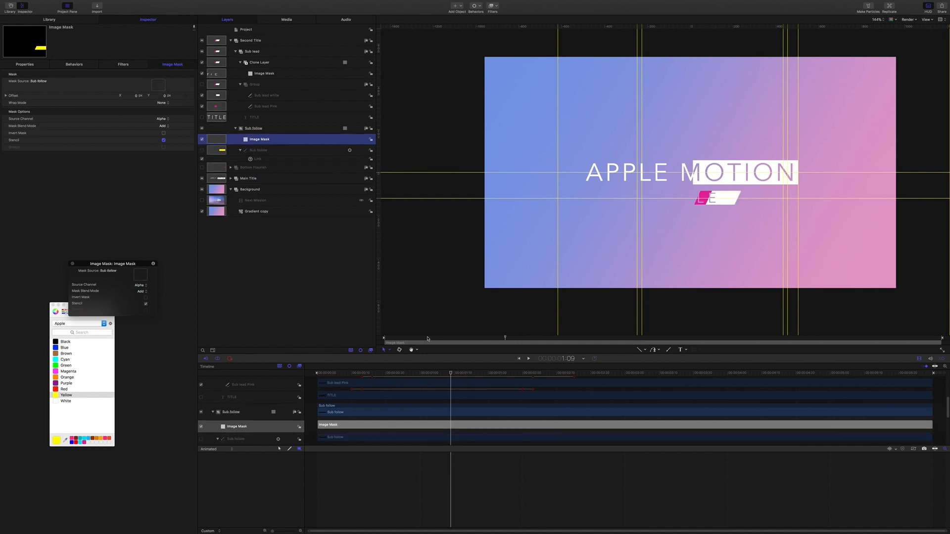
left_click_drag(450, 375, 475, 370)
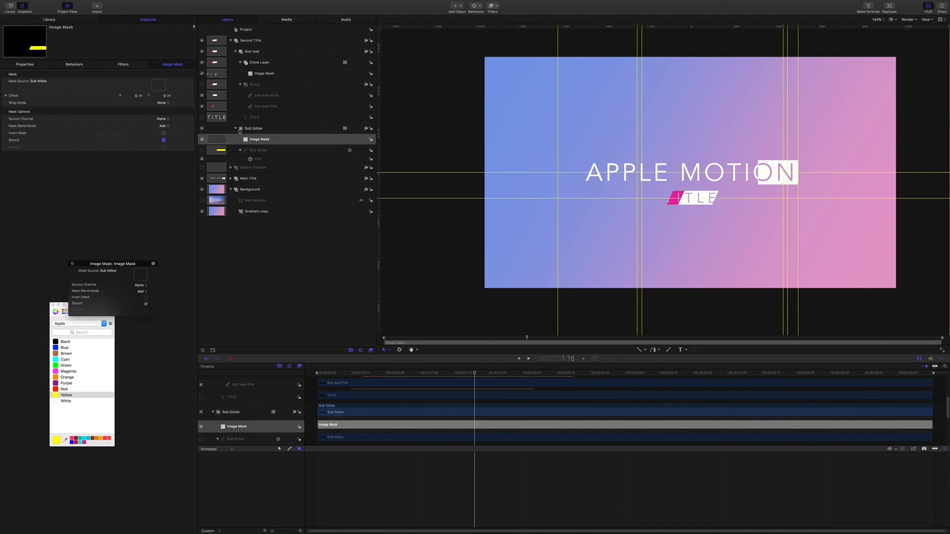
Duplicate the TITLE text into the Sub follow group, make the copy visible, and check the reveal between 1:17 and 1:10
left_click(253, 117)
left_click(256, 120)
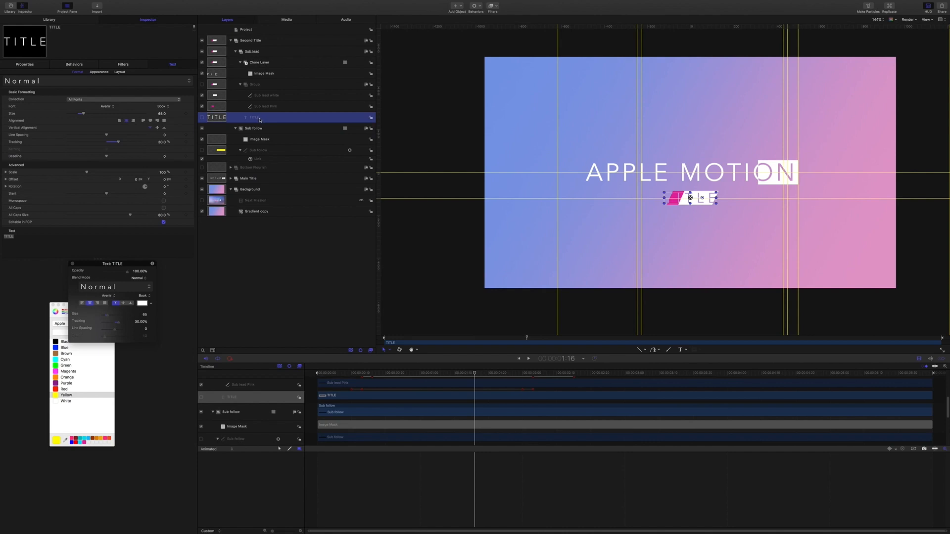
key("super+d")
left_click_drag(263, 119, 254, 145)
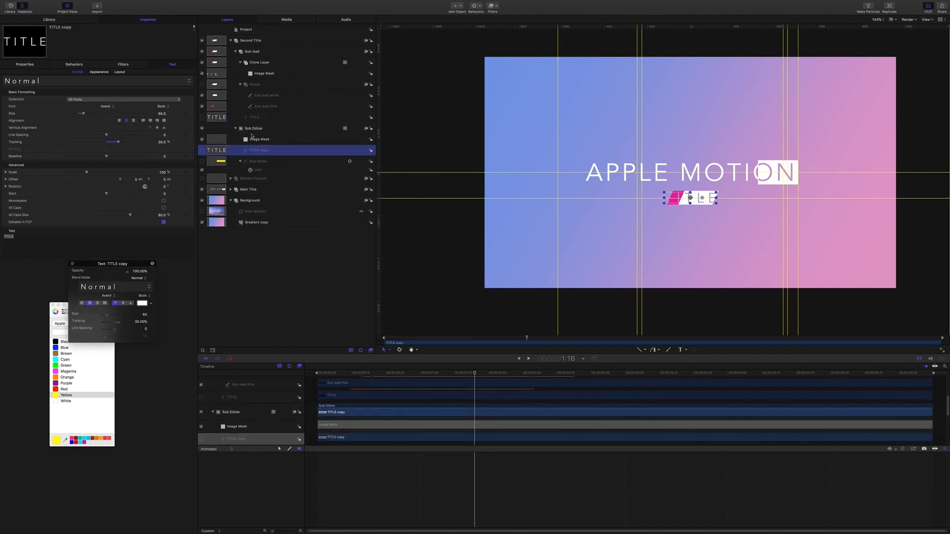
left_click(202, 150)
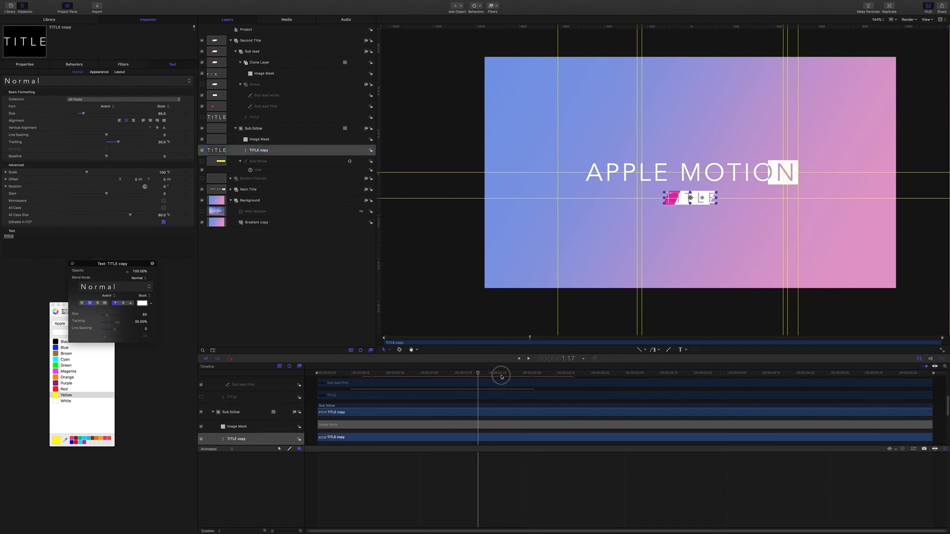
left_click_drag(475, 373, 453, 374)
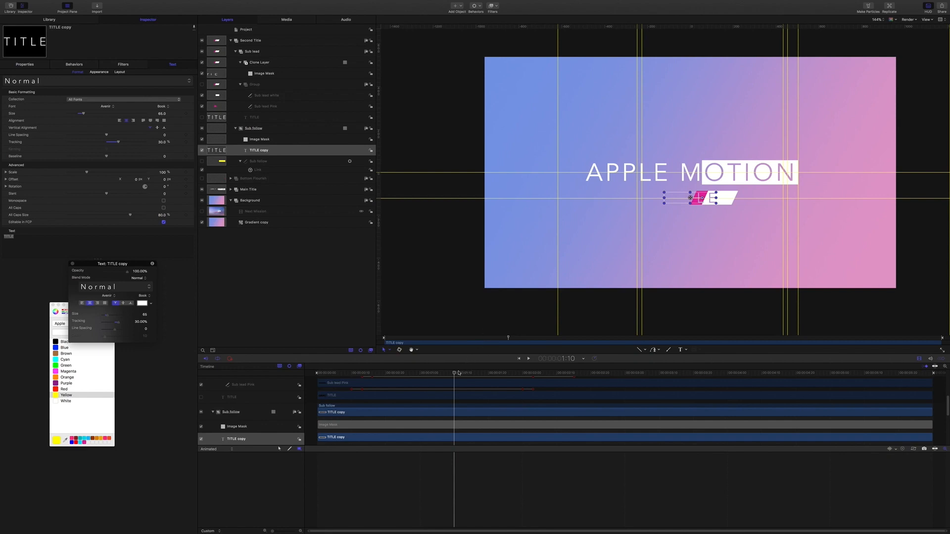
mouse_move(451, 373)
left_mouse_down()
mouse_move(384, 361)
mouse_move(460, 361)
left_mouse_up()
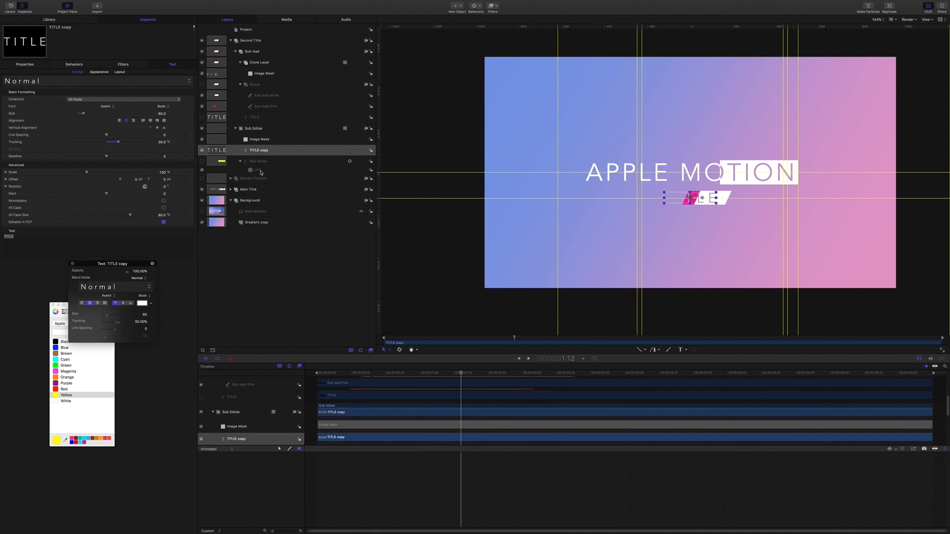
Collapse the Second Title group and its Sub lead and Sub follow subgroups, and select the Bottom Flourish group
left_click(236, 129)
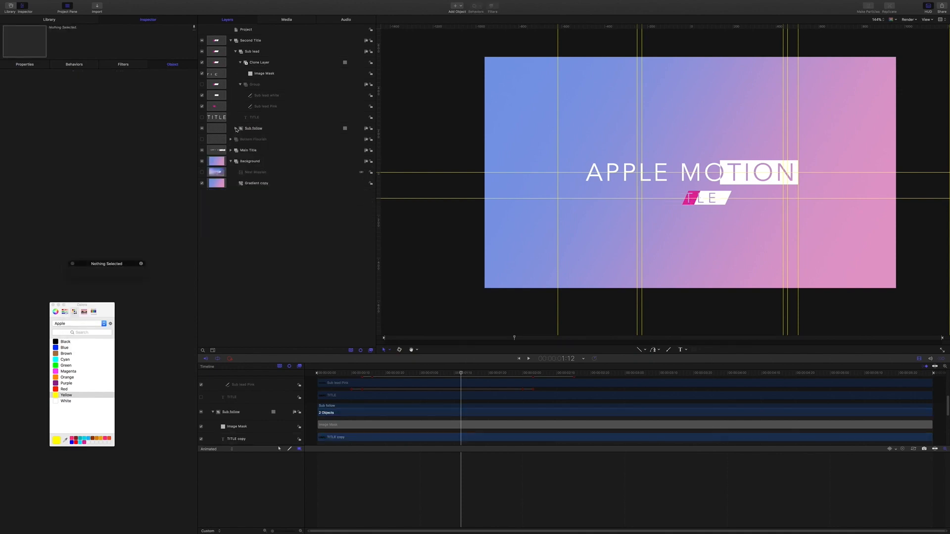
left_click(240, 84)
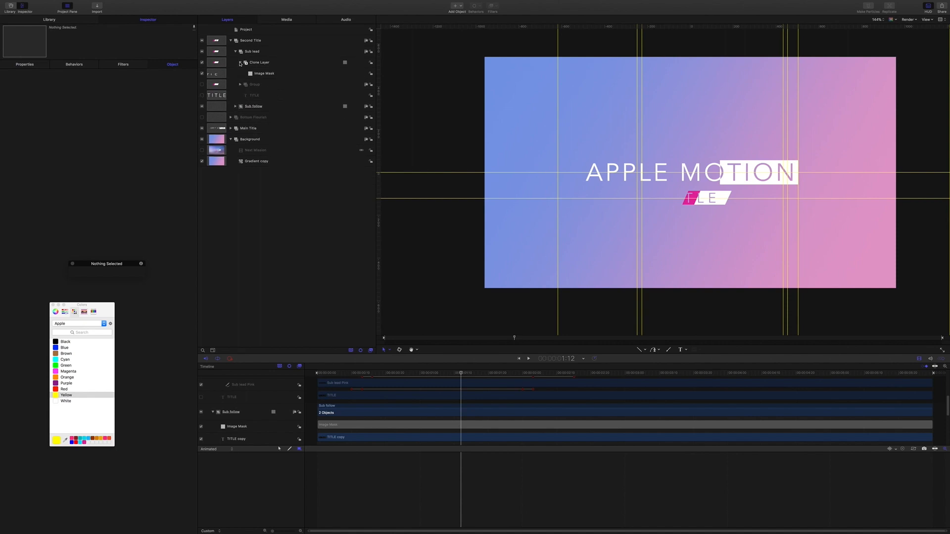
left_click(239, 62)
left_click(235, 51)
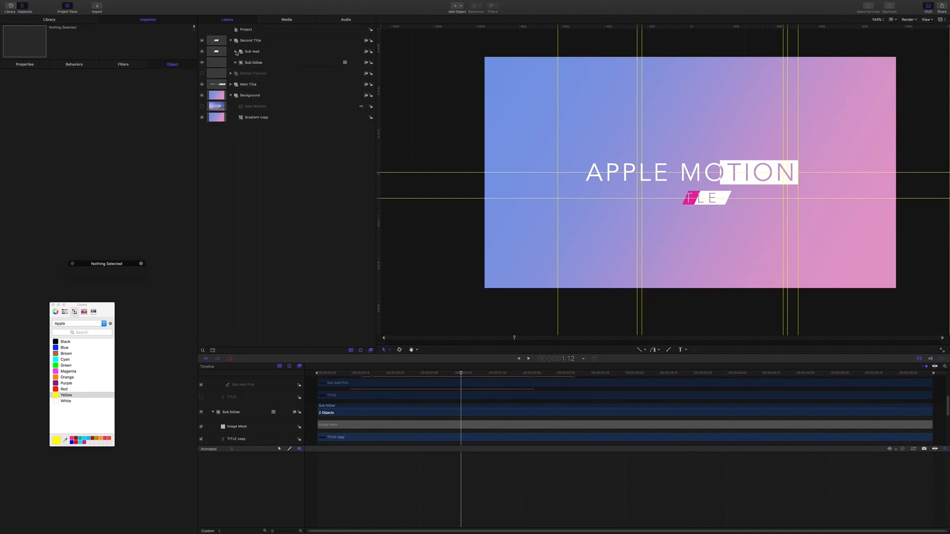
left_click(259, 75)
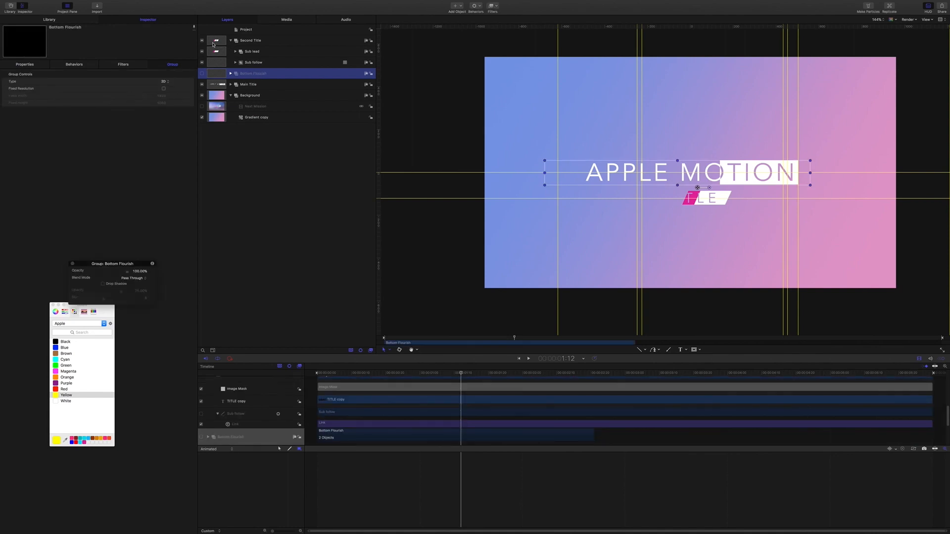
left_click(231, 42)
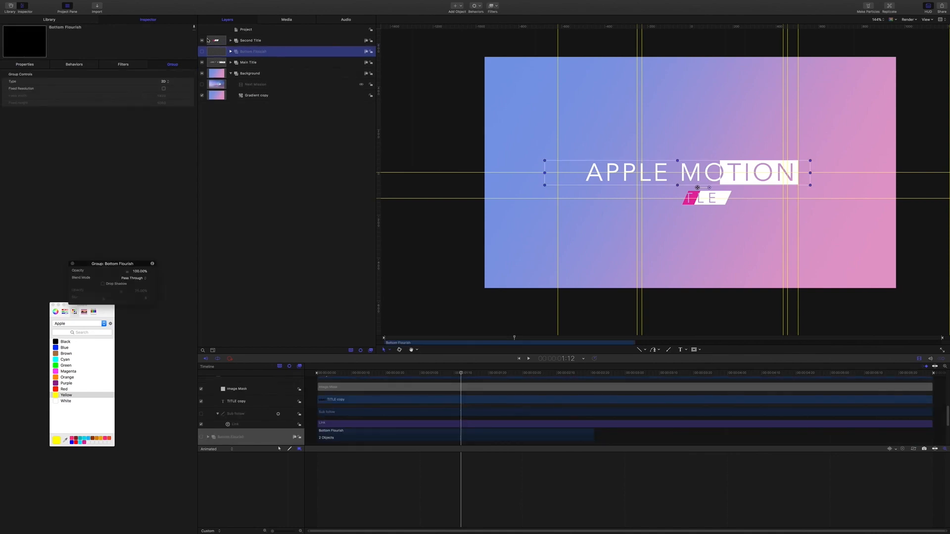
Hide the Second Title and Main Title groups, show Bottom Flourish, and preview its bars back to frame 29
left_click(202, 41)
left_click(202, 62)
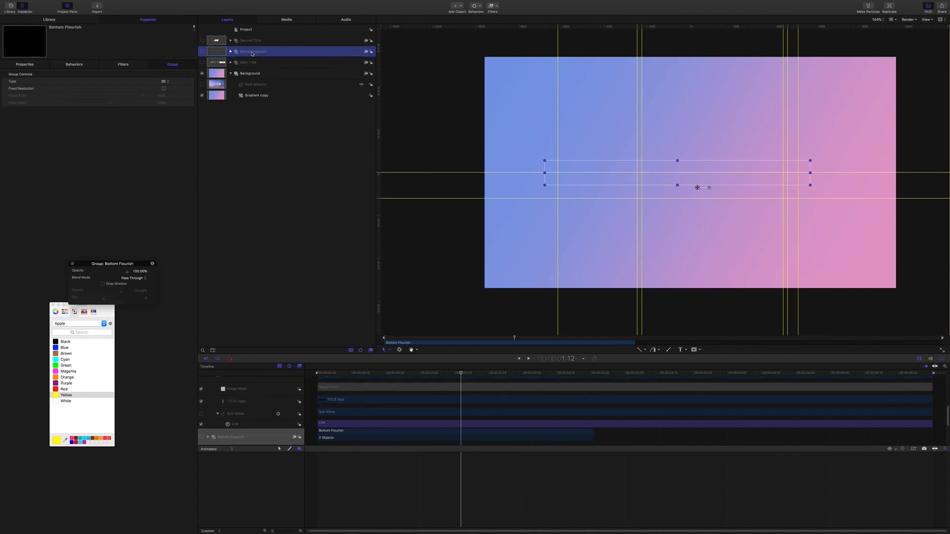
left_click(201, 52)
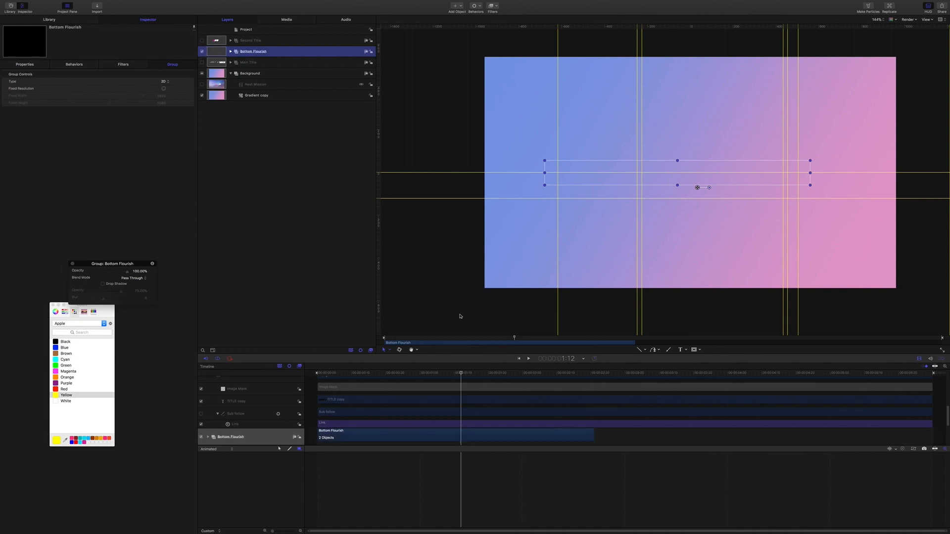
left_click_drag(461, 373, 416, 375)
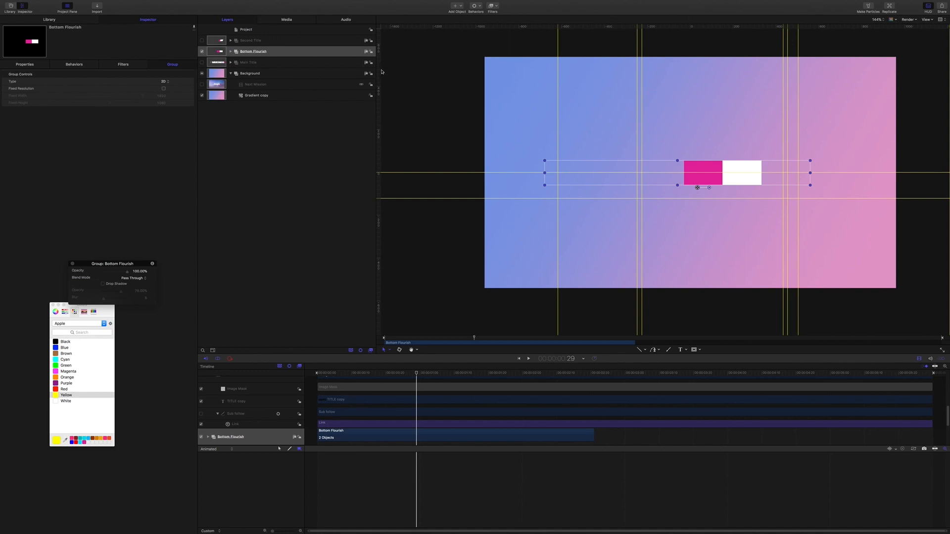
Add a vertical guide slightly inside the existing leftmost guide and check the flourish bars at 1:08 and frame 21
left_click_drag(378, 71, 573, 81)
left_click_drag(417, 374, 447, 380)
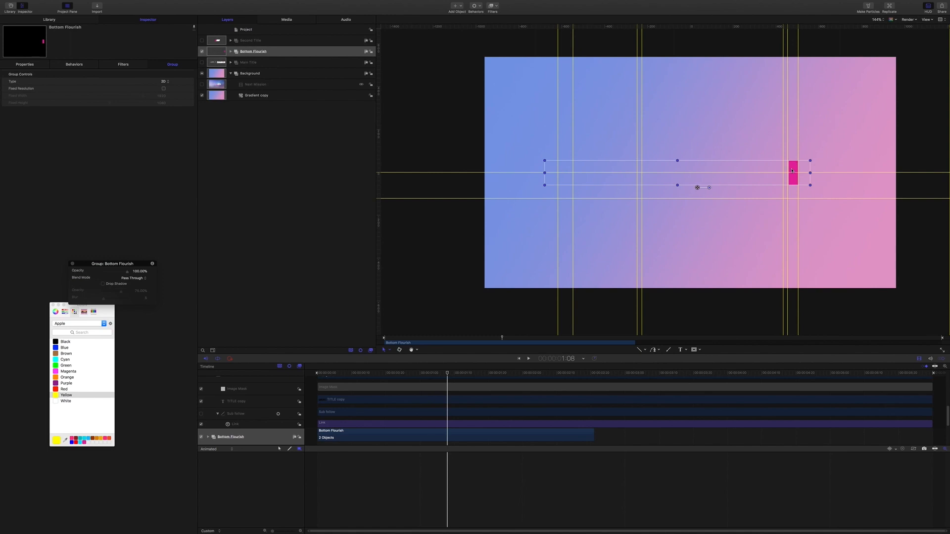
left_click_drag(447, 374, 388, 372)
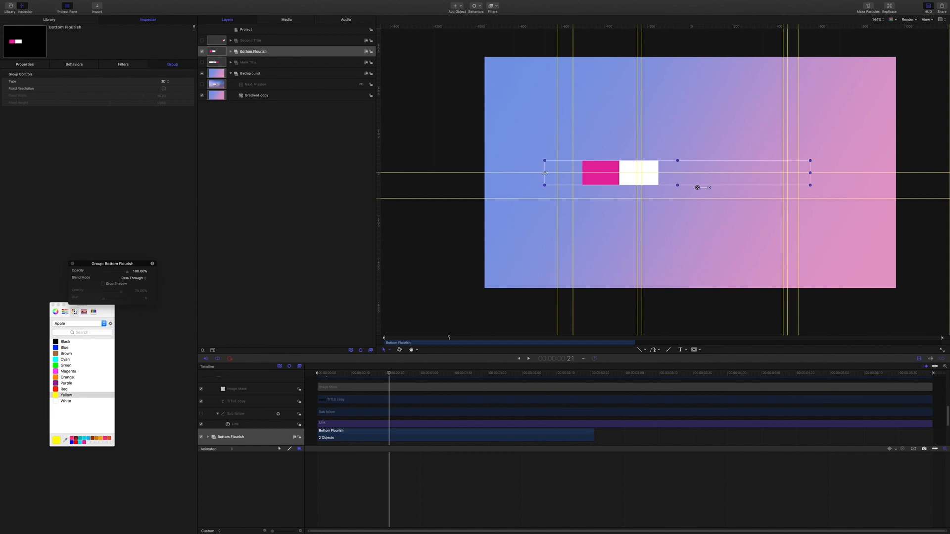
Narrow the Bottom Flourish group by moving its left edge inward close to the leftmost guide, checking at frames 16 and 18
left_click_drag(544, 173, 572, 174)
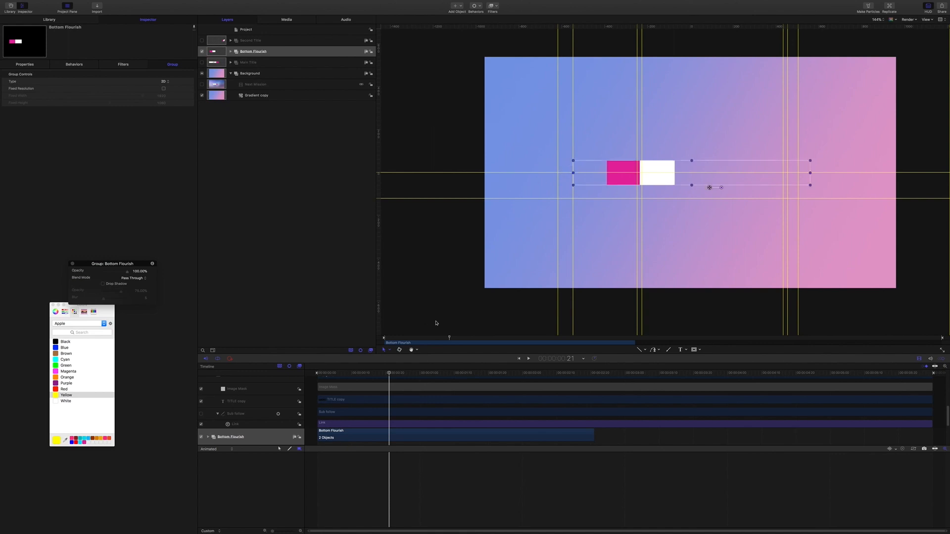
mouse_move(389, 379)
left_mouse_down()
mouse_move(319, 374)
mouse_move(374, 375)
left_mouse_up()
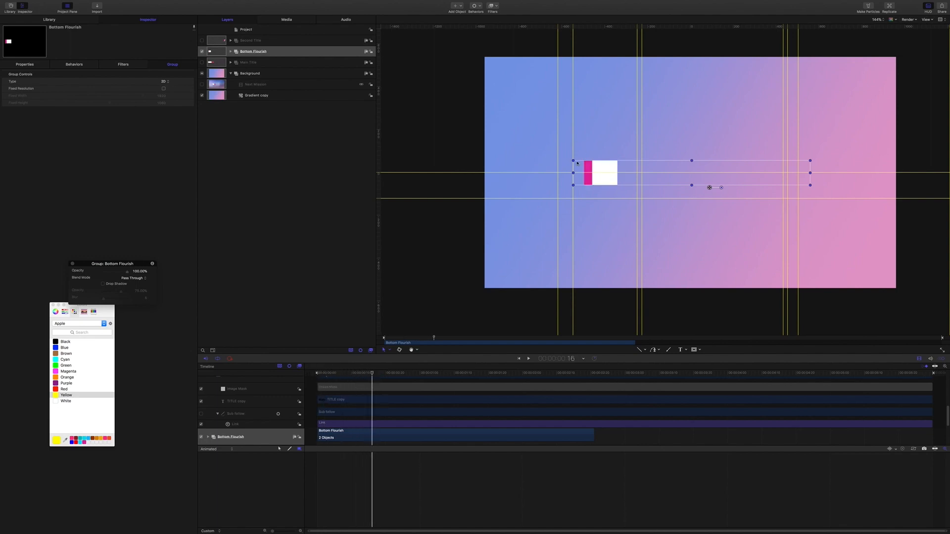
left_click_drag(573, 172, 561, 174)
mouse_move(372, 373)
left_mouse_down()
mouse_move(324, 373)
mouse_move(380, 374)
left_mouse_up()
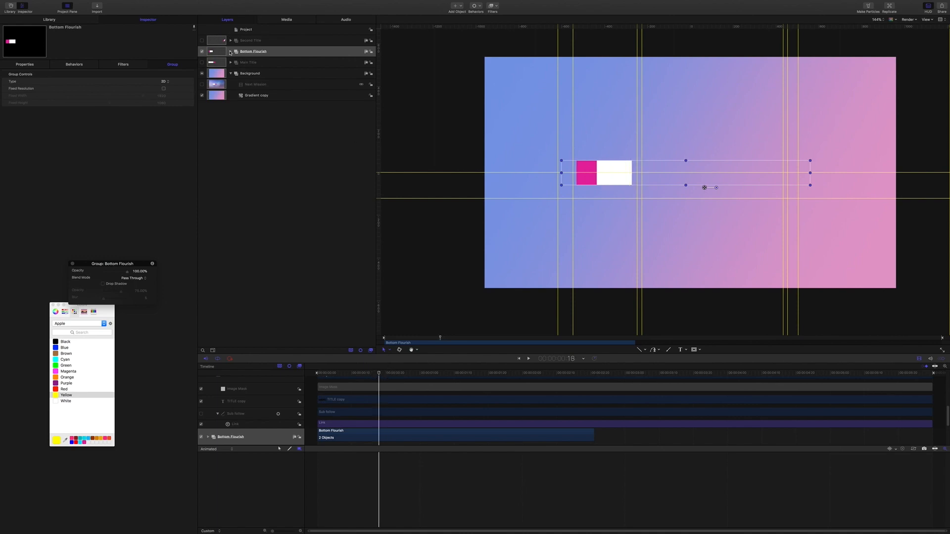
Shift all keyframes of the Lead White copy and Lead Pink copy bars together so their animation starts at frame 18
left_click(230, 52)
left_click(268, 63)
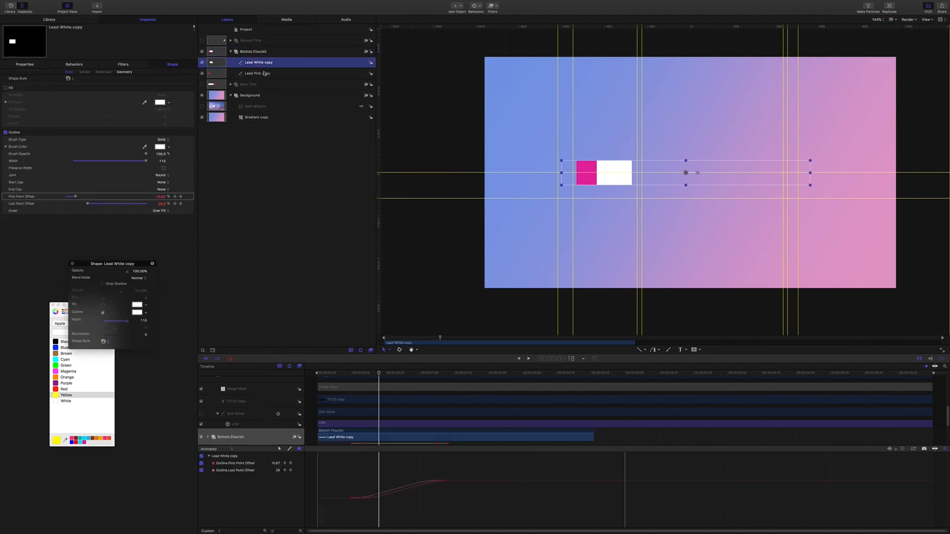
left_click(266, 73, "shift")
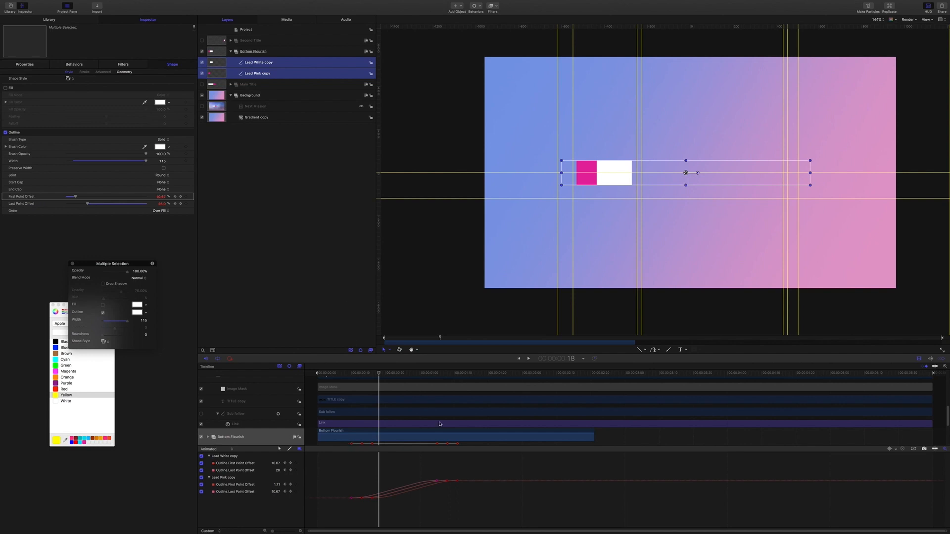
left_click(352, 444)
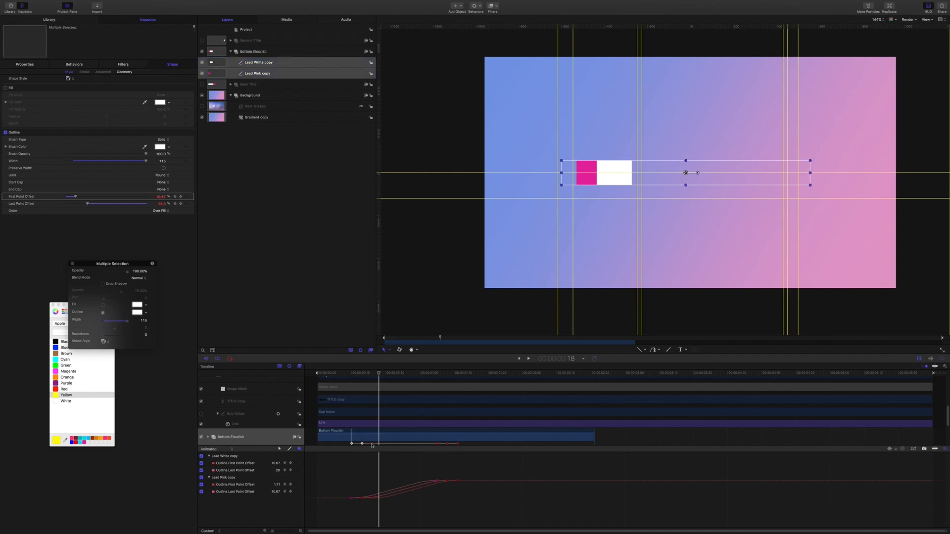
left_click(372, 444, "shift")
left_click(437, 443, "shift")
left_click(448, 444, "shift")
left_click(457, 443, "shift")
left_click_drag(437, 445, 458, 446)
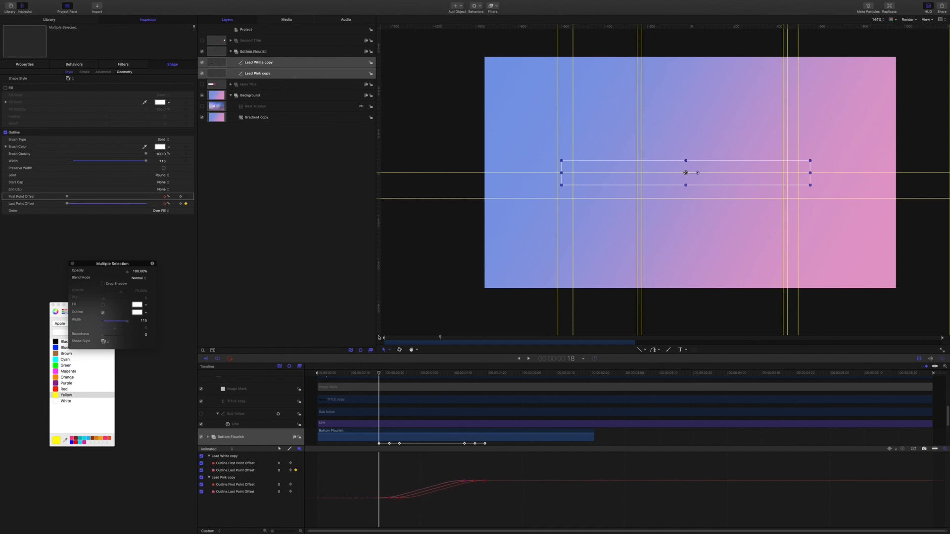
Set the outline width of both flourish bars to 10, and show the Second Title and Main Title groups again
left_click_drag(380, 375, 423, 375)
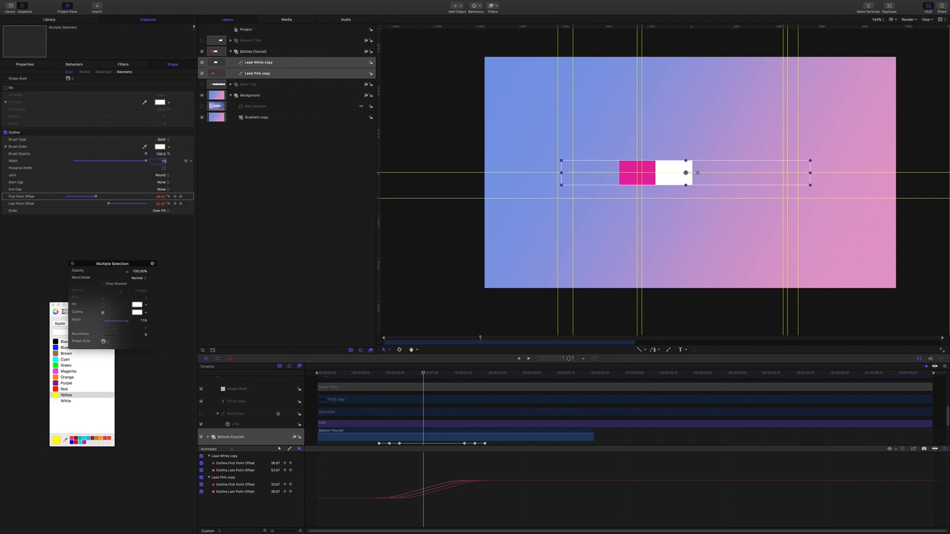
key("Return")
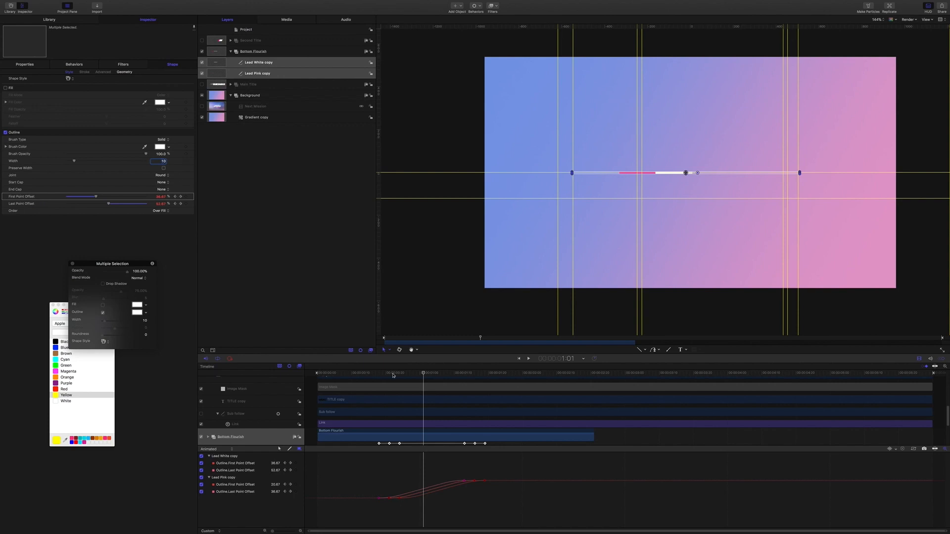
left_click(202, 41)
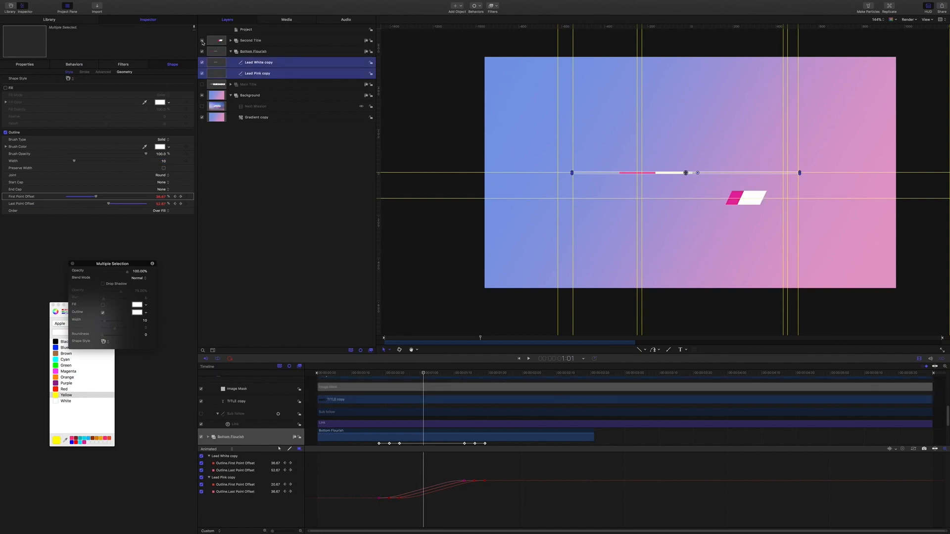
left_click(201, 84)
left_click(231, 51)
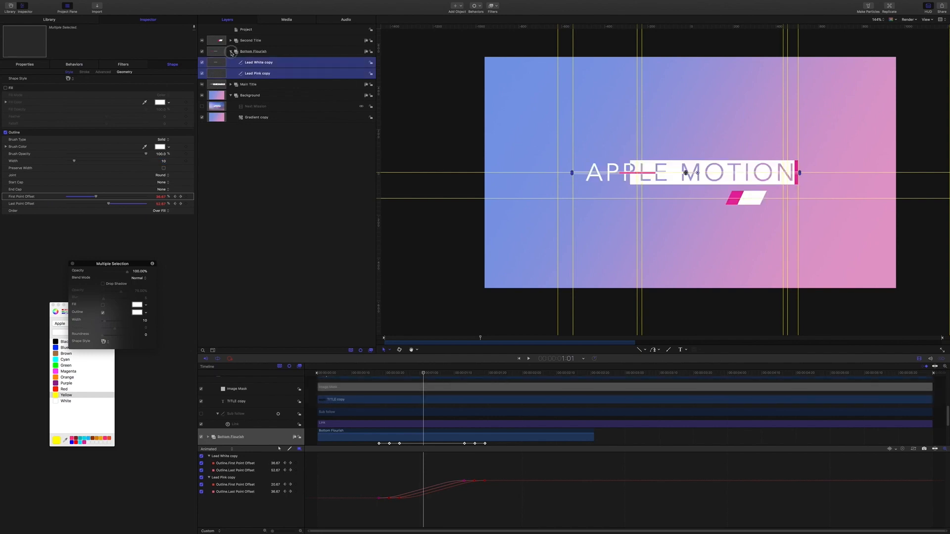
Lower the Bottom Flourish group to a Y position of -142.6 px, just beneath APPLE MOTION, and play the animation from the start
left_click(260, 51)
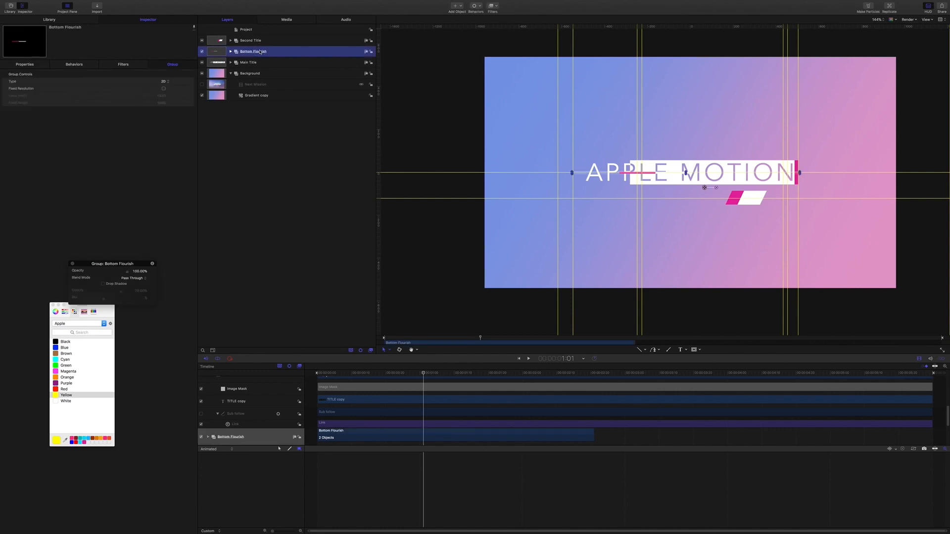
left_click(27, 67)
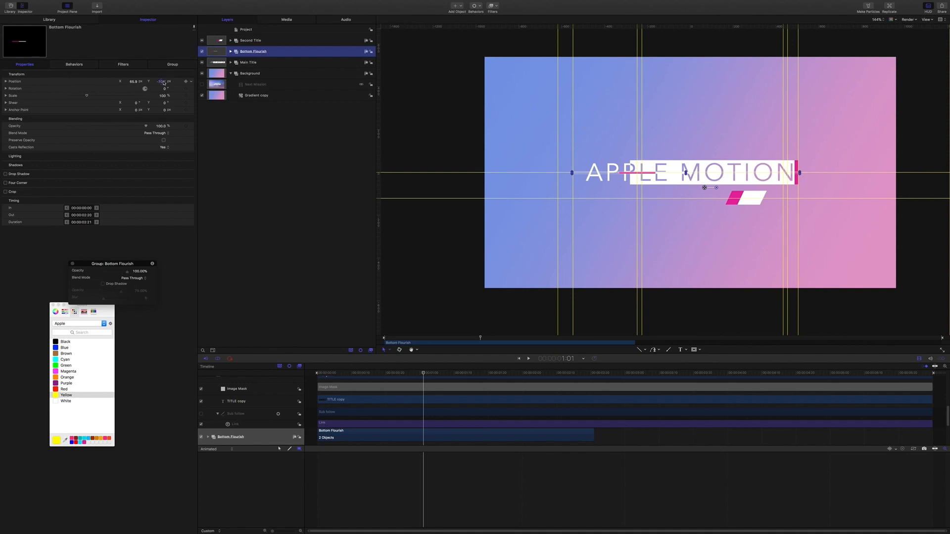
left_click_drag(164, 83, 126, 83)
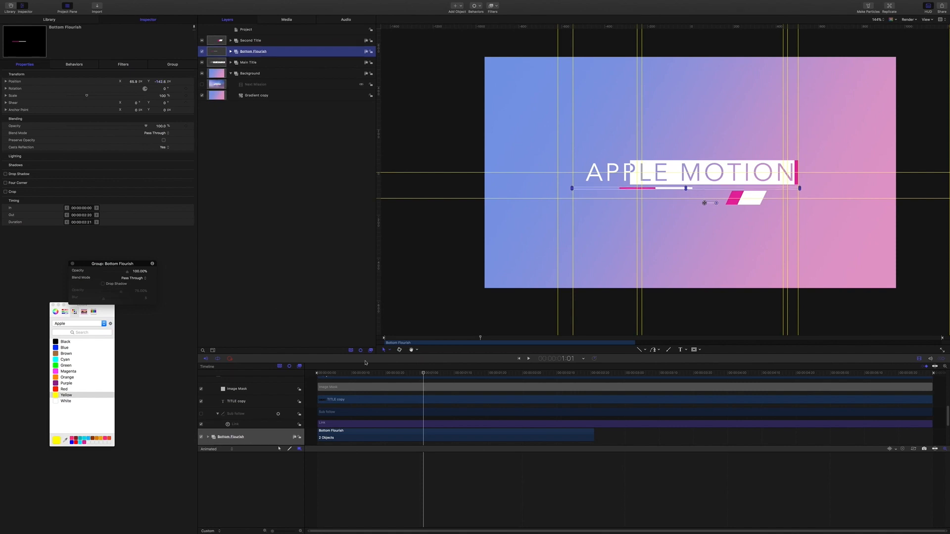
left_click(420, 374)
key("Home")
key("space")
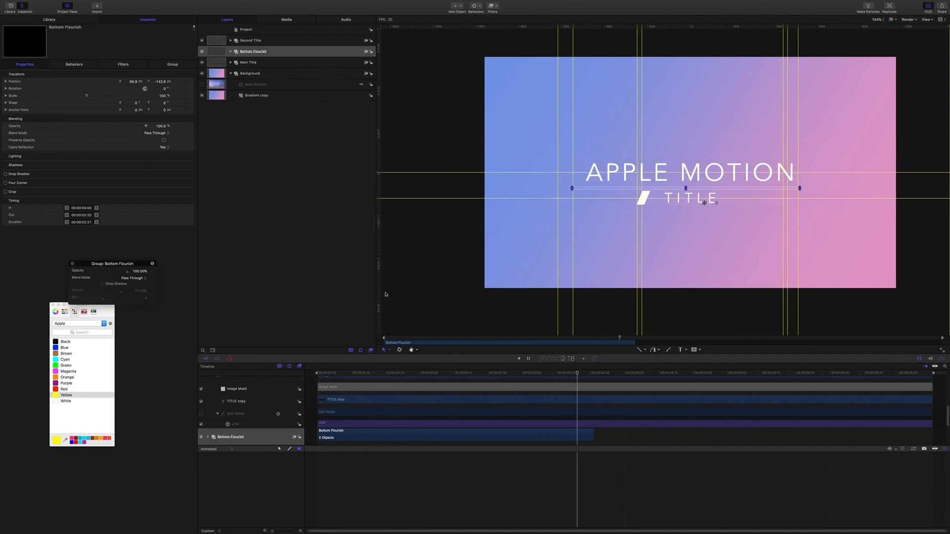
key("space")
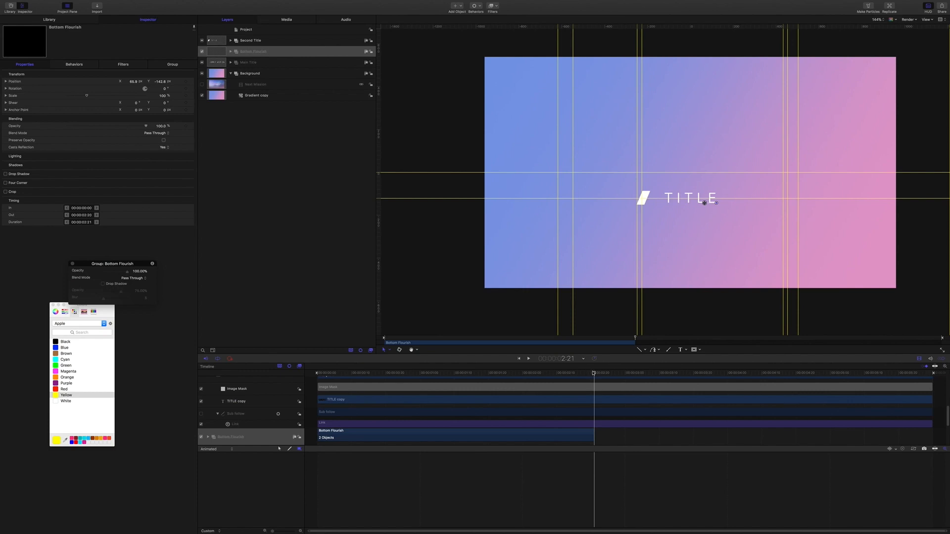
Return to frame 23 and add a new group named Top Flourish above the Bottom Flourish group
left_click_drag(575, 373, 400, 365)
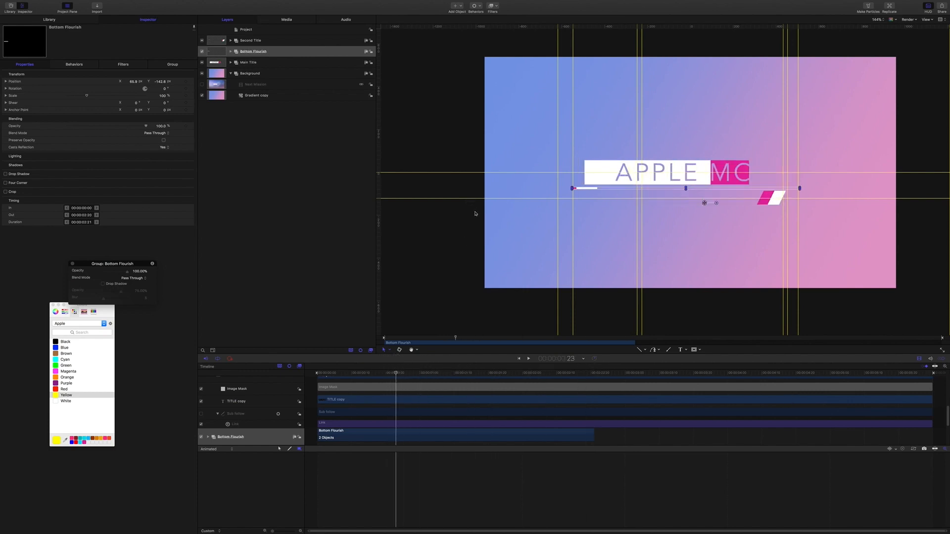
left_click(255, 124)
key("shift+super+n")
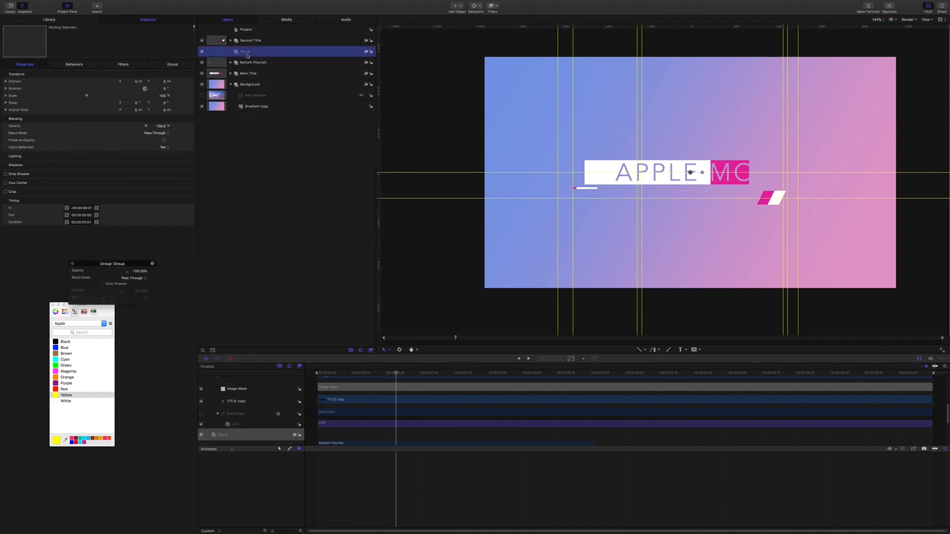
double_click(246, 52)
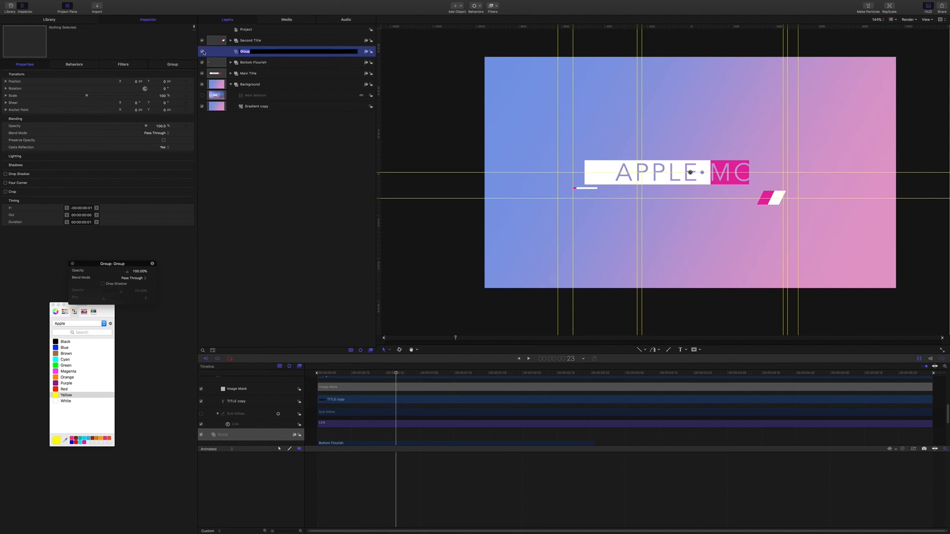
type("Top Flourish")
key("Return")
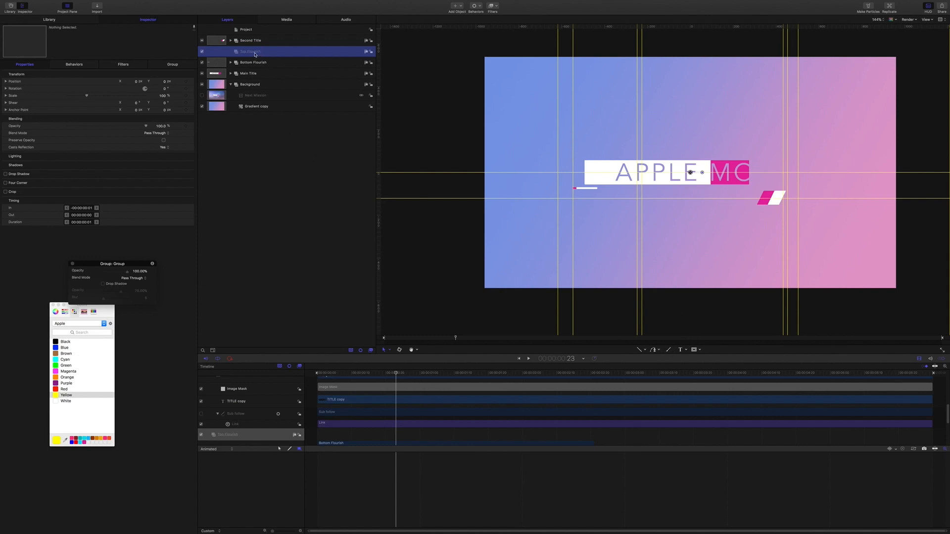
Draw a horizontal line above APPLE MOTION in Top Flourish, spanning the bottom flourish's width, and set its start cap to Square
left_click(638, 350)
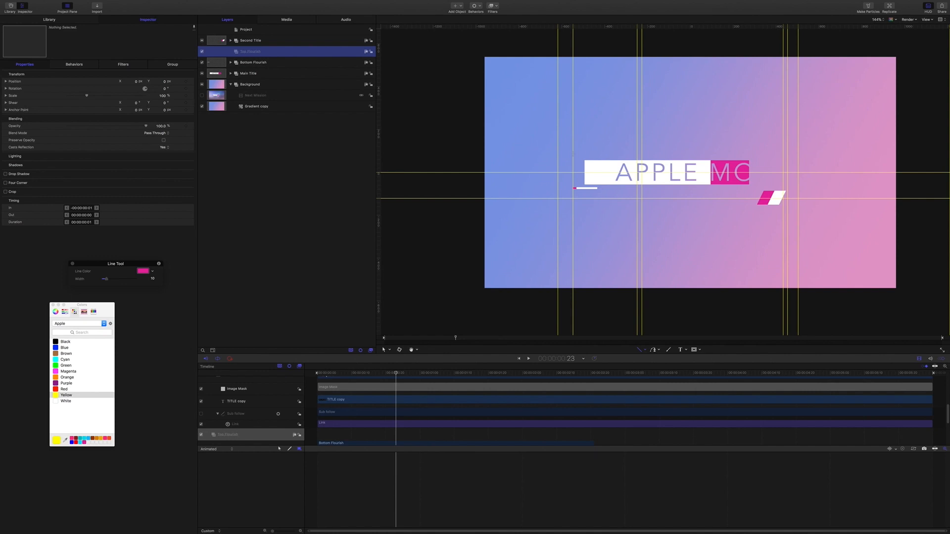
left_click_drag(573, 154, 798, 155)
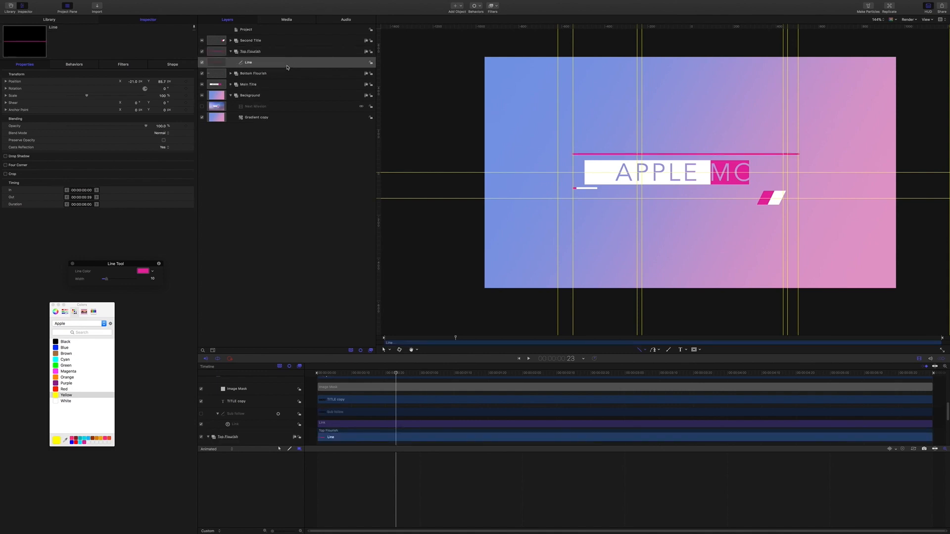
left_click(172, 65)
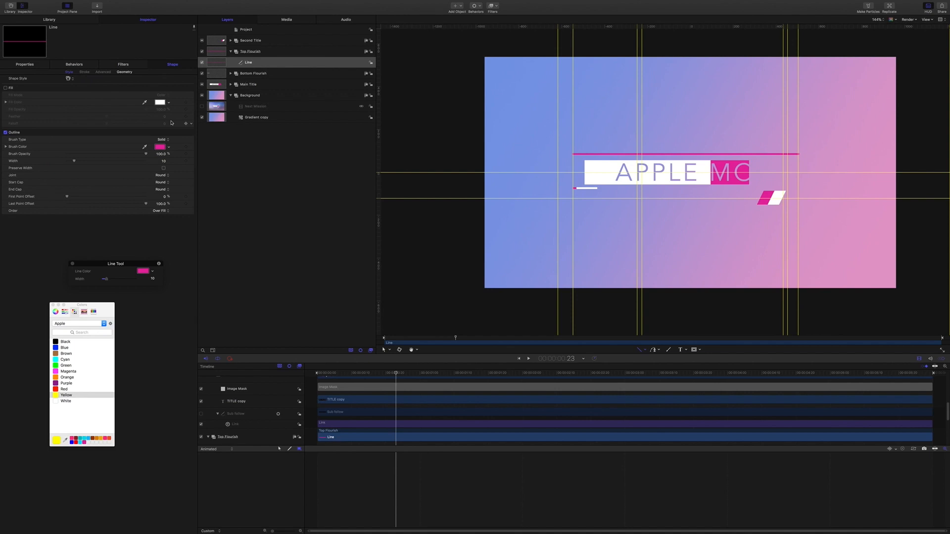
left_click(168, 190)
left_click(163, 184)
left_click(168, 190)
left_click(166, 195)
left_click(168, 183)
left_click(172, 178)
Go to frame 18 and change the top line's brush color to White
left_click_drag(396, 373, 379, 373)
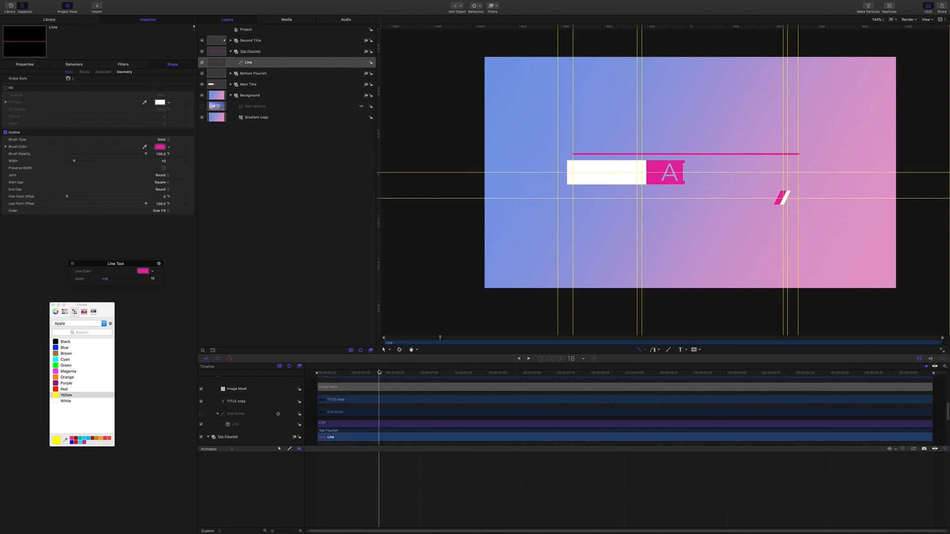
left_click(161, 148)
left_click(56, 401)
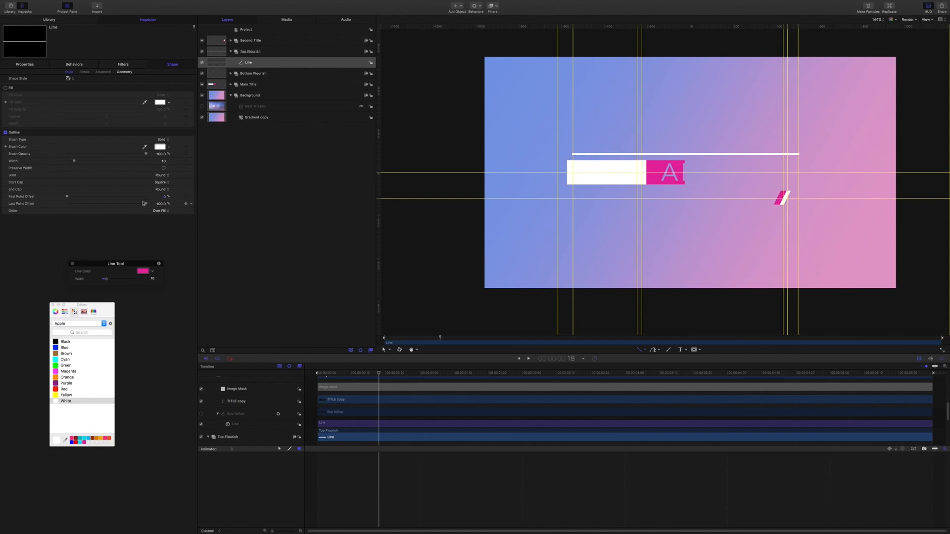
Keyframe the line's Last Point Offset at 0% on frame 18 and at 100% at 1:12
left_click_drag(146, 205, 58, 197)
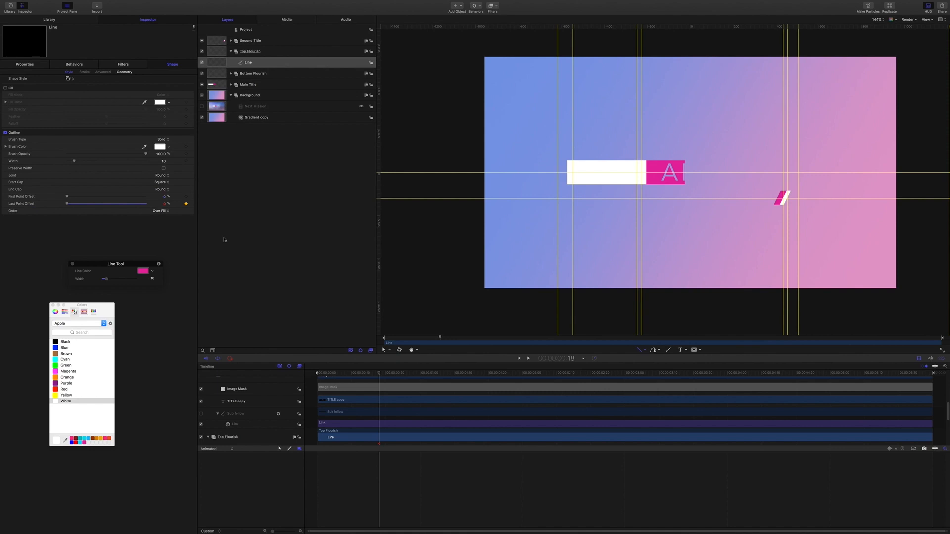
left_click(571, 358)
type("112")
key("Return")
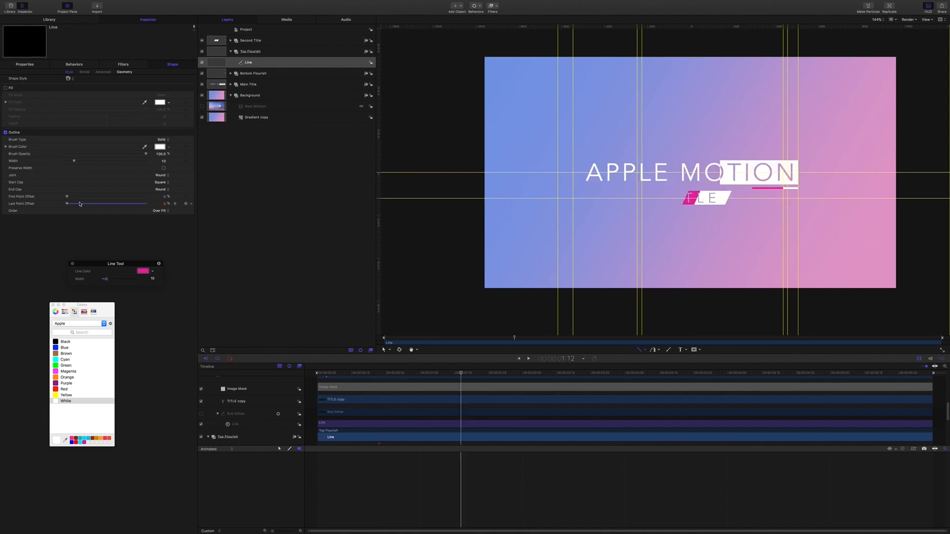
left_click_drag(67, 203, 173, 207)
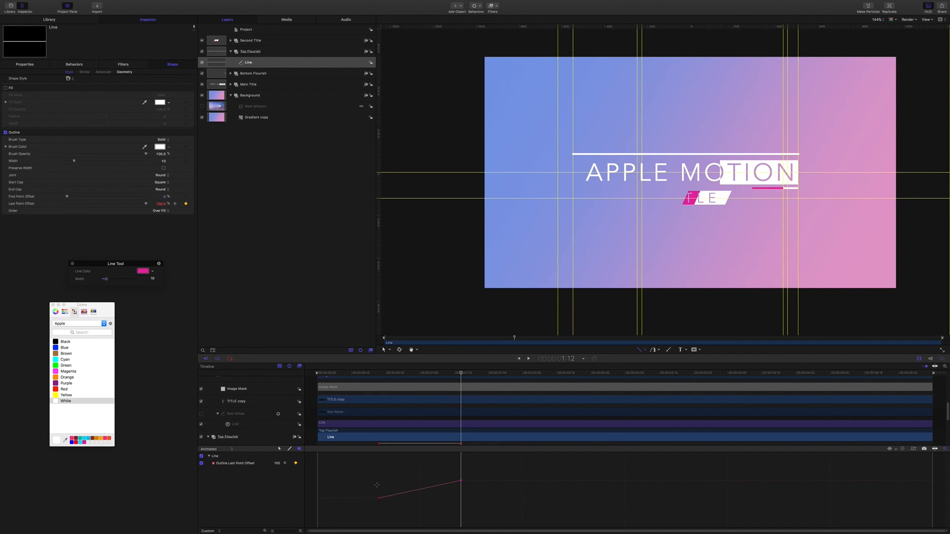
Apply Ease Out interpolation to the Last Point Offset keyframe at 1:12
left_click_drag(363, 466, 484, 511)
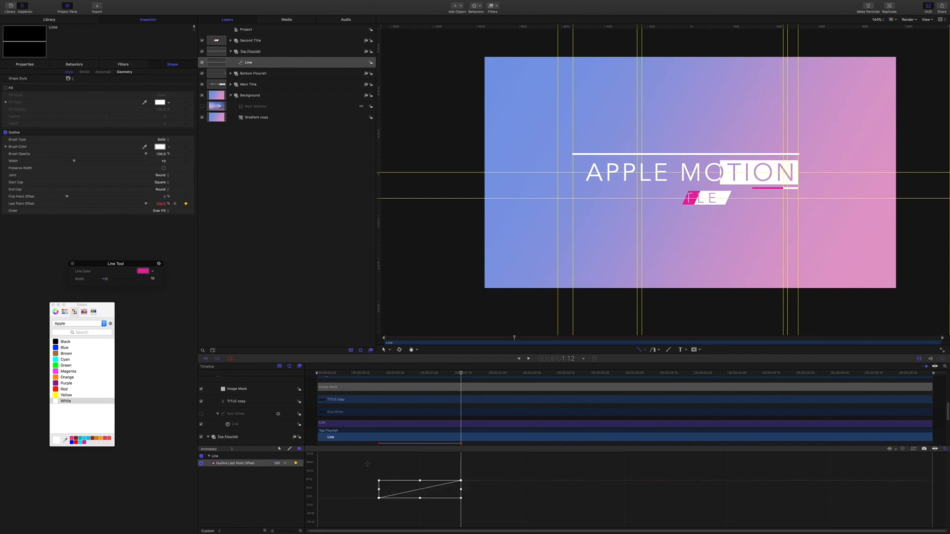
left_click(279, 449)
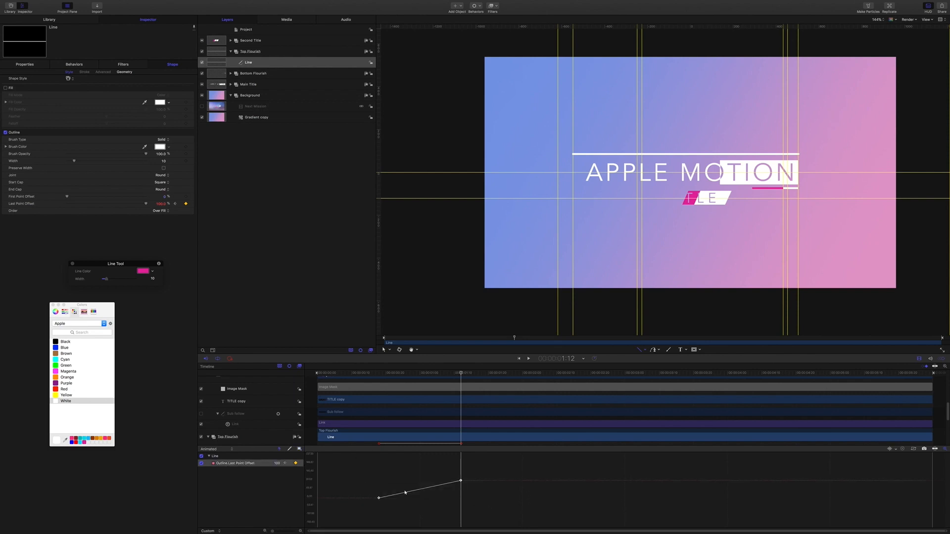
right_click(461, 481)
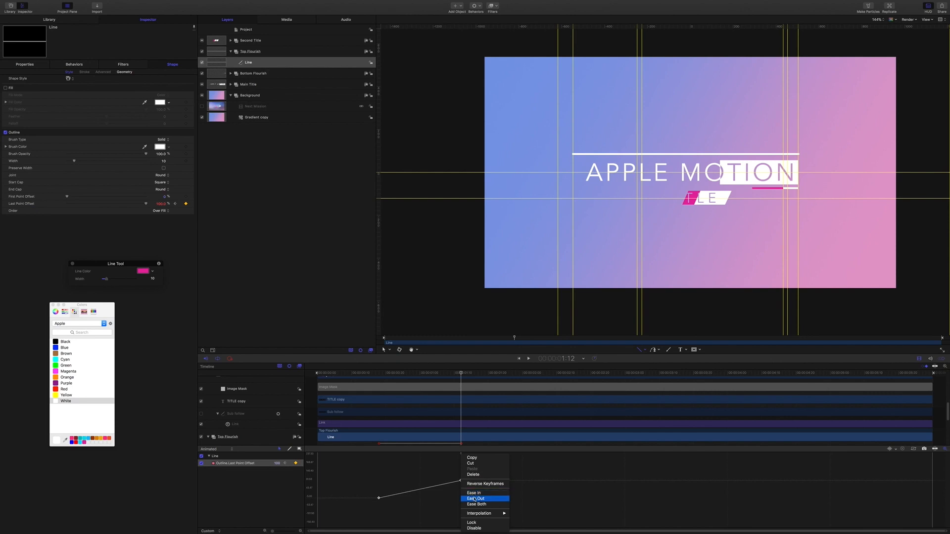
left_click(475, 499)
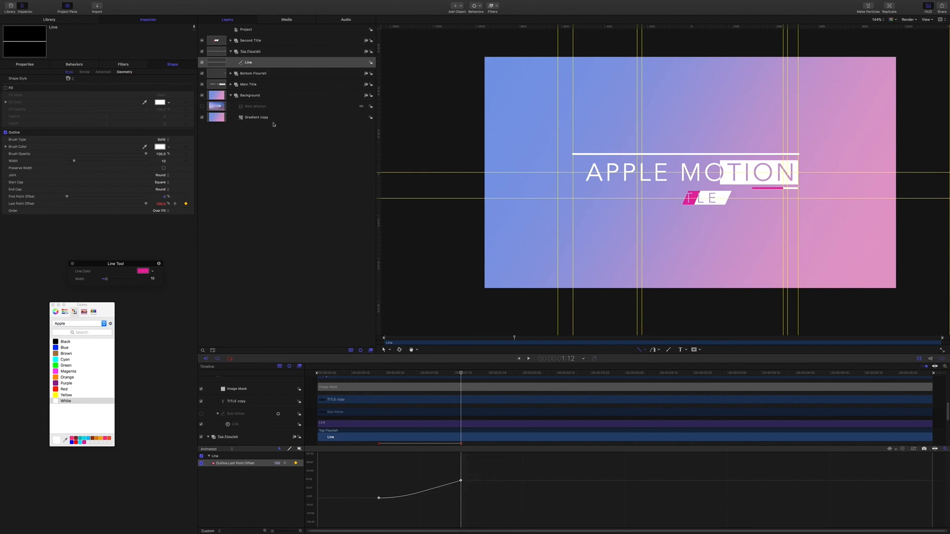
Rename the line in the Top Flourish group as White
left_click(259, 63)
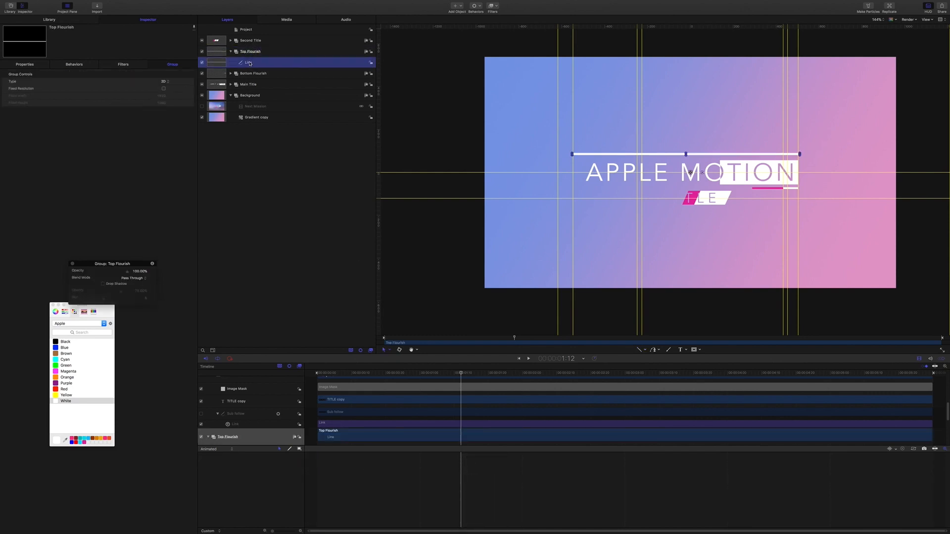
double_click(252, 63)
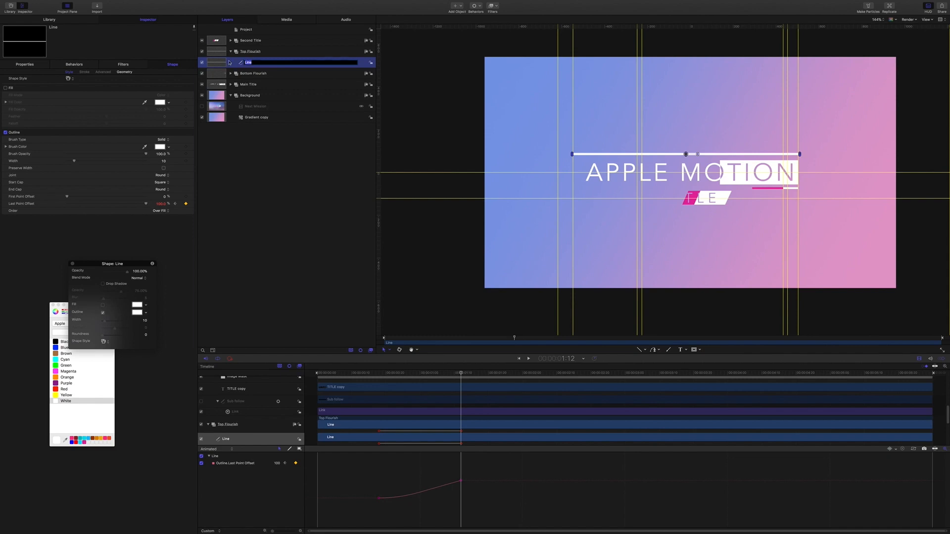
type("White")
key("Return")
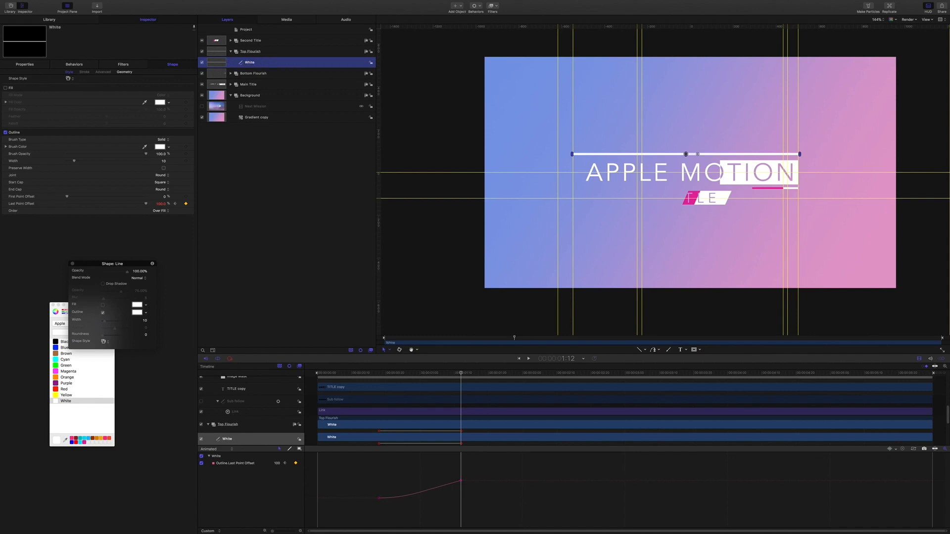
Duplicate the White line and name the copy Blue
key("super+d")
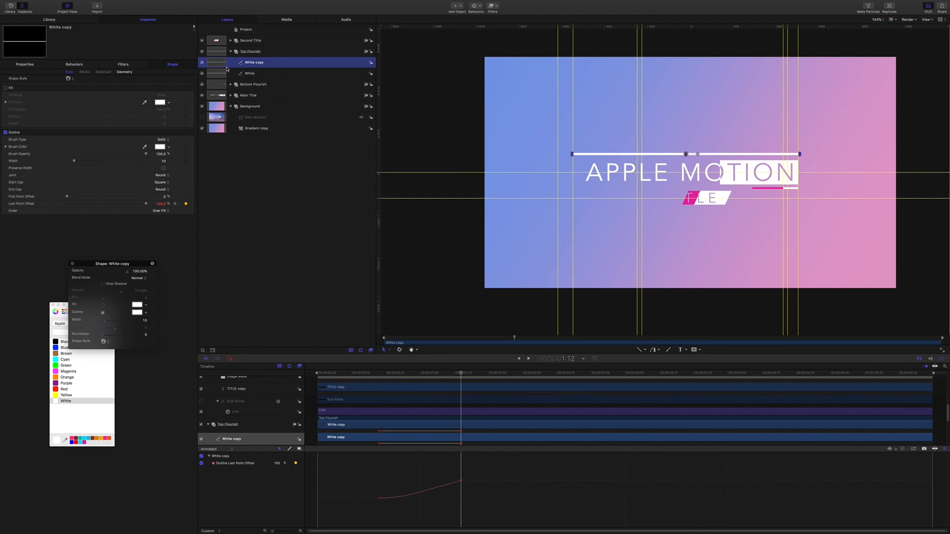
double_click(259, 64)
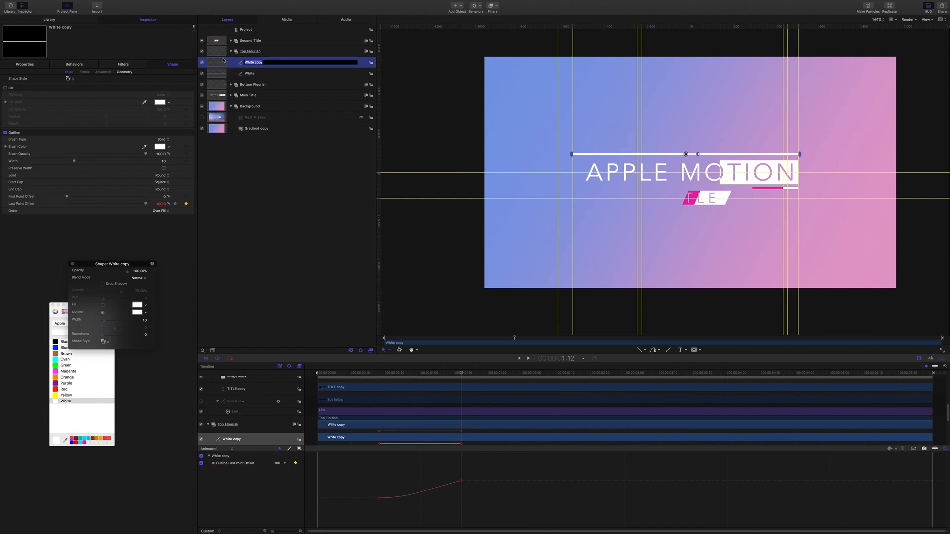
type("Blue")
key("Return")
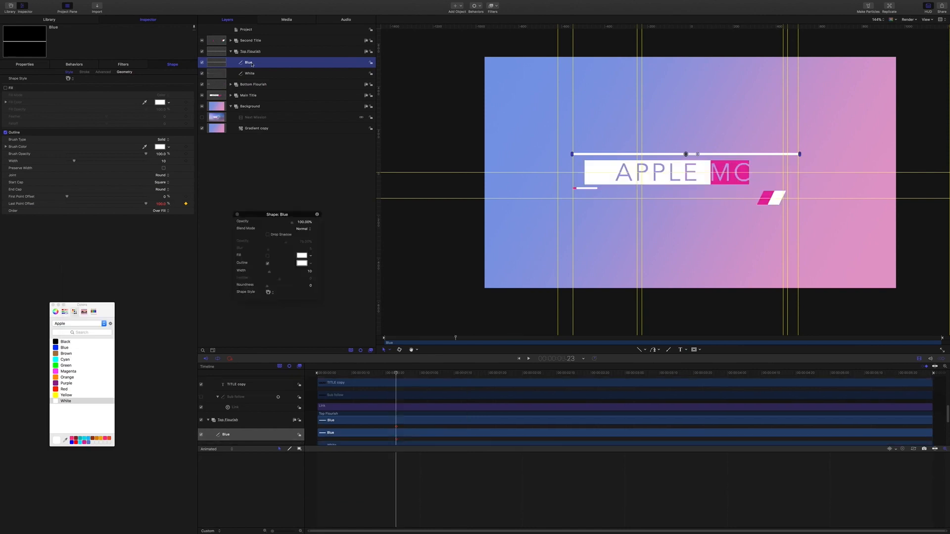
left_click(255, 53)
left_click(250, 63)
left_click(194, 205)
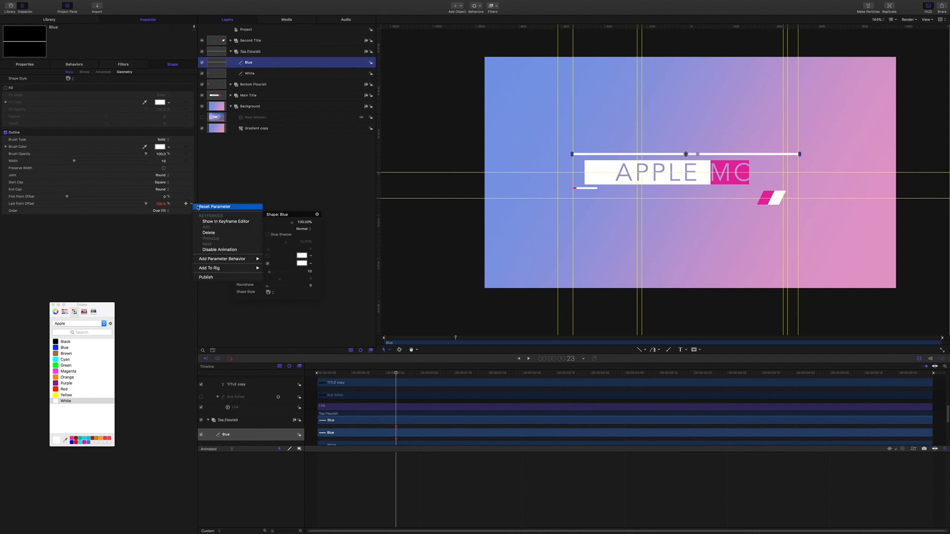
left_click(197, 207)
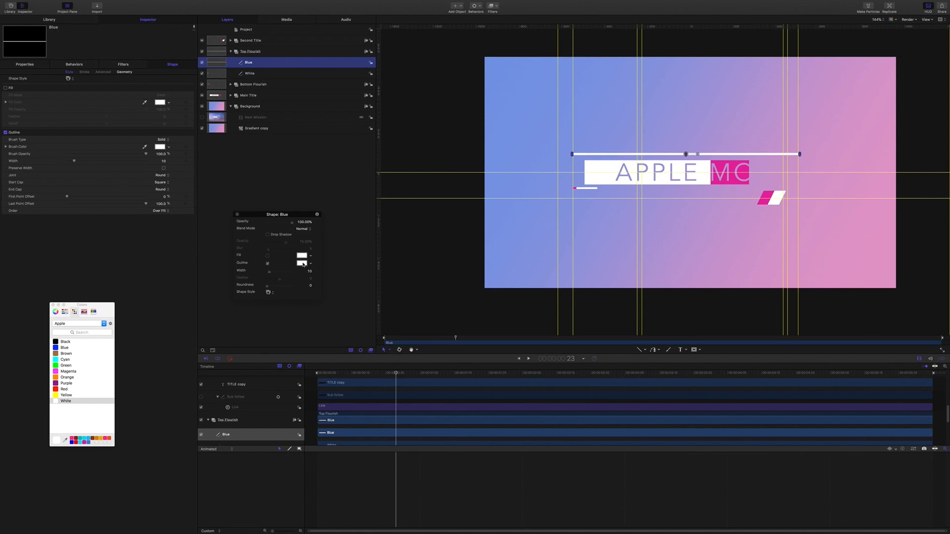
left_click(89, 443)
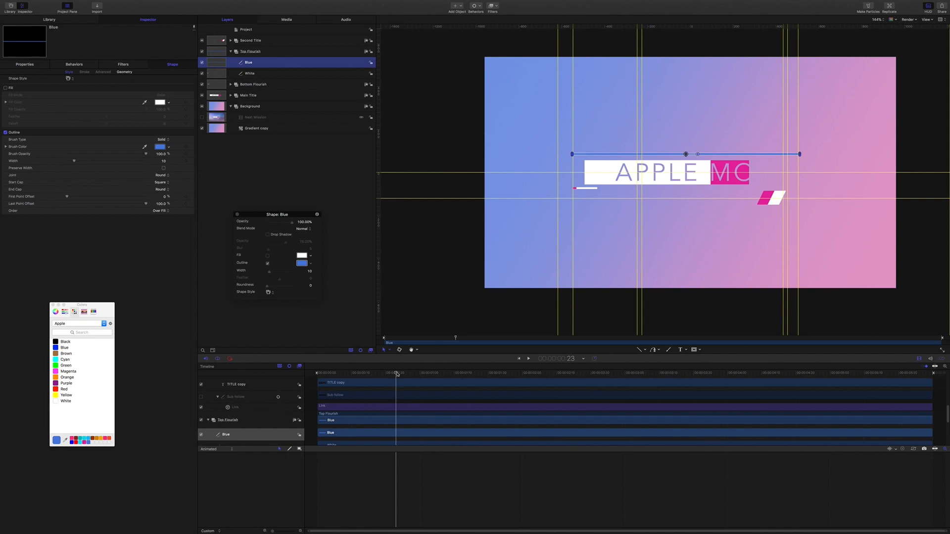
mouse_move(795, 4)
left_click_drag(397, 374, 461, 377)
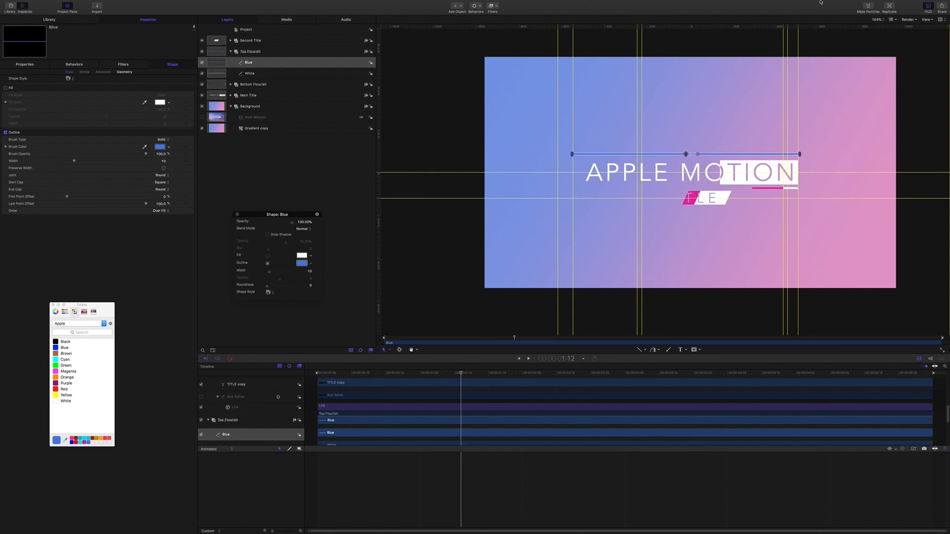
mouse_move(820, 2)
key("w")
key("ctrl+k")
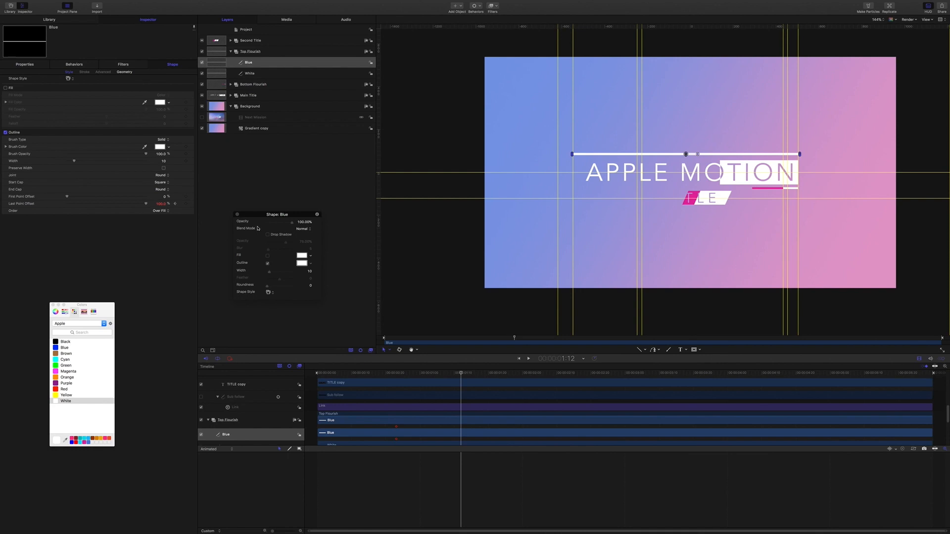
Set the Blue line's outline colour to blue and reset its Last Point Offset parameter
left_click(246, 62)
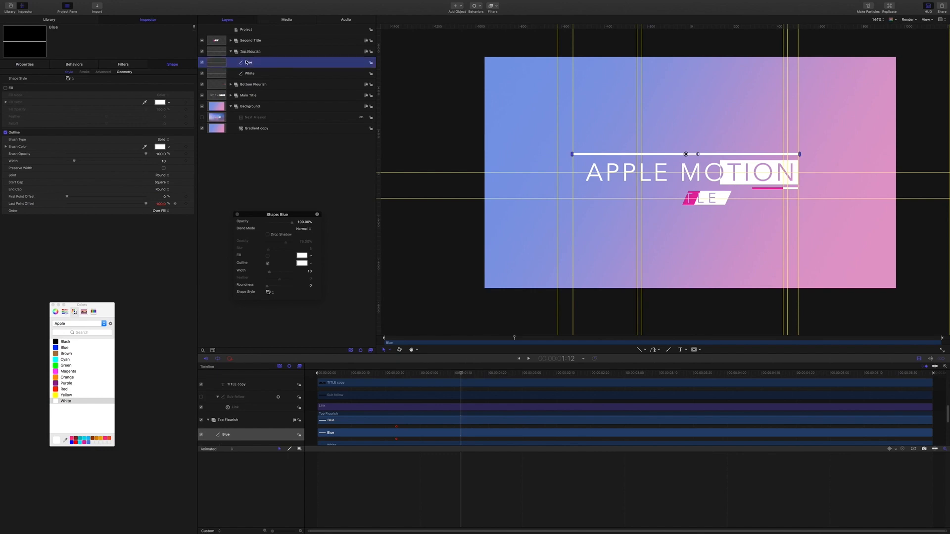
left_click(302, 263)
left_click(88, 442)
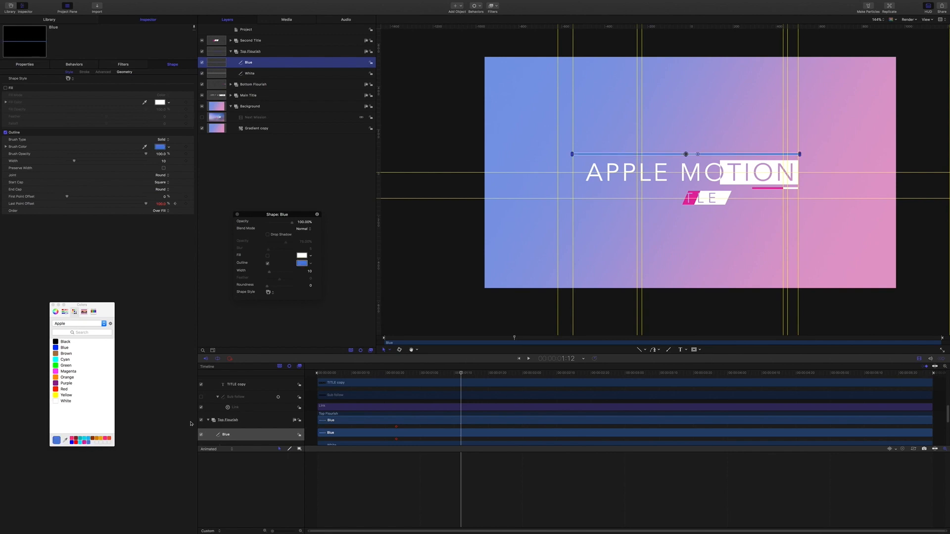
left_click(191, 204)
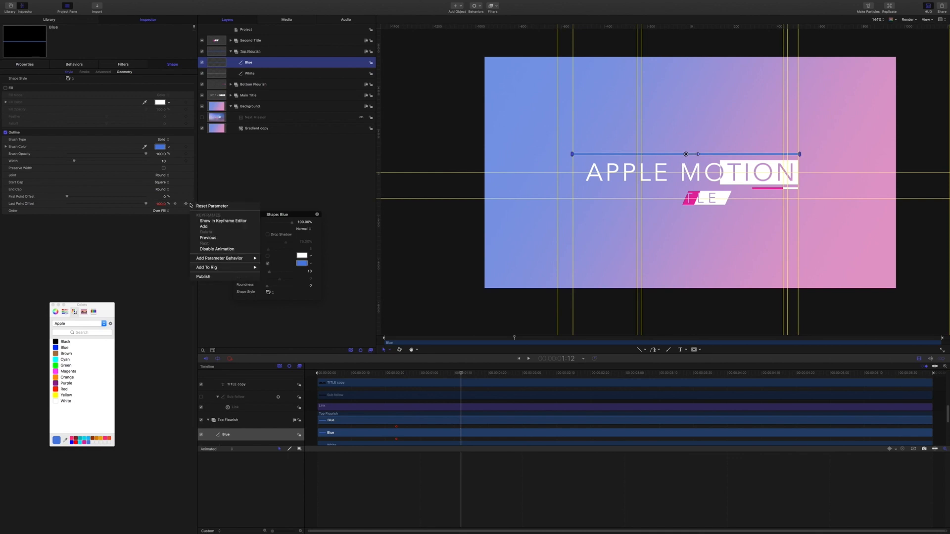
left_click(217, 205)
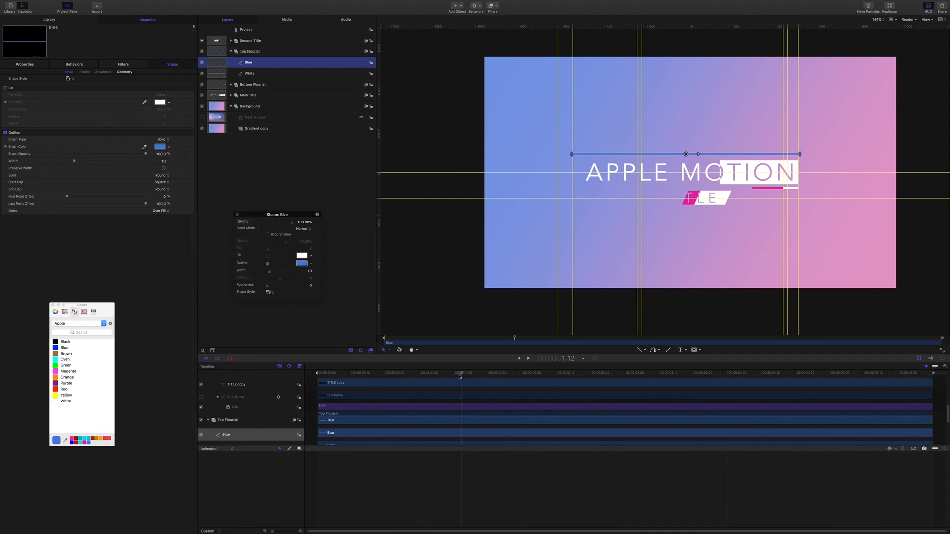
Keyframe the Blue line's Last Point Offset at 0% on frame 23 and at 90% at 1:17
left_click_drag(460, 376, 398, 375)
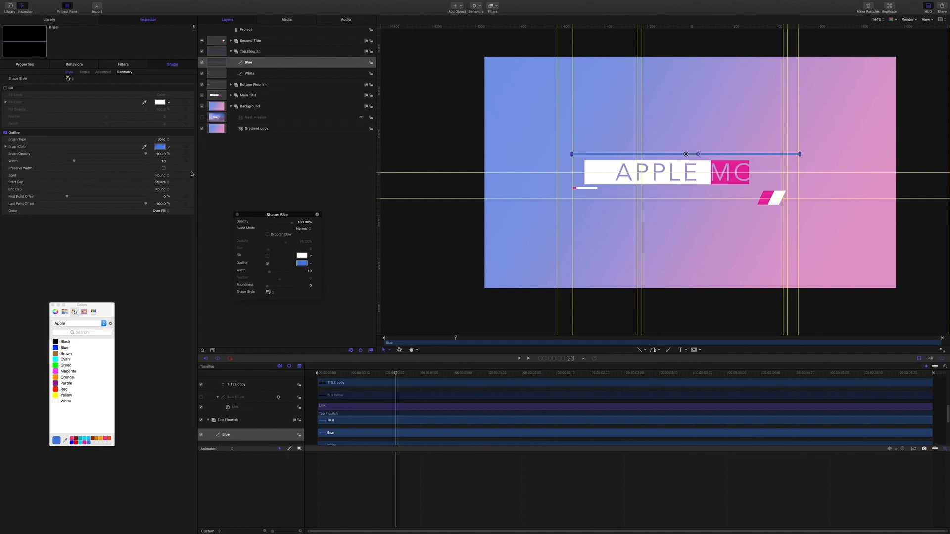
left_click(186, 204)
left_click_drag(140, 204, 32, 199)
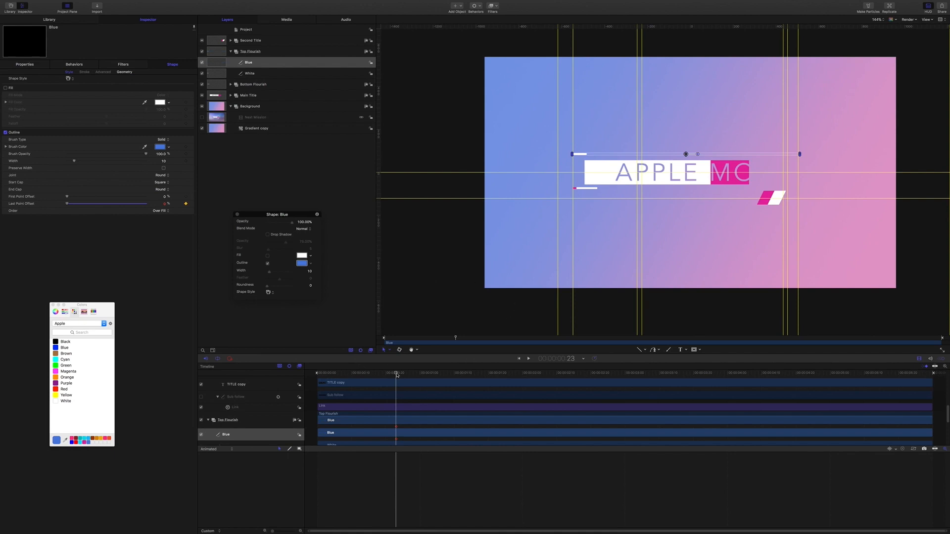
left_click_drag(396, 374, 477, 385)
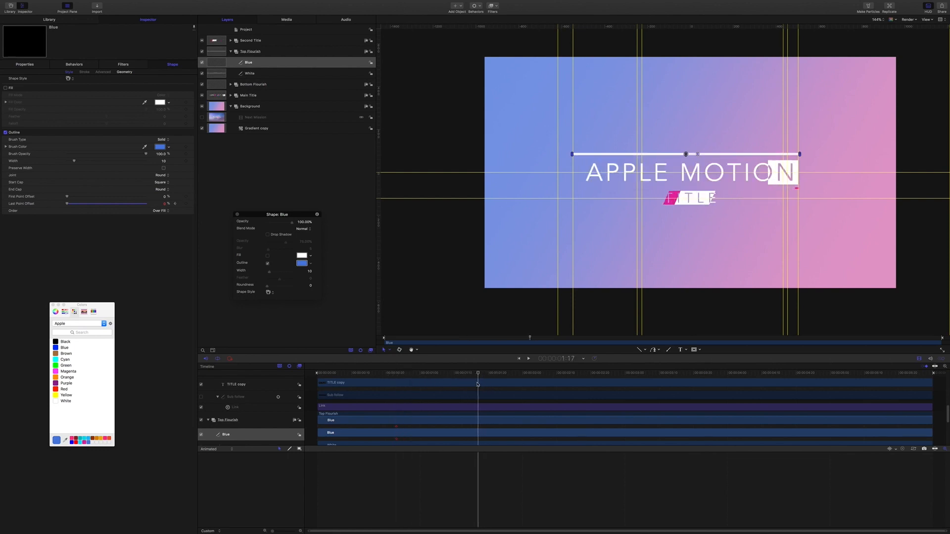
left_click(165, 204)
type("90")
key("Return")
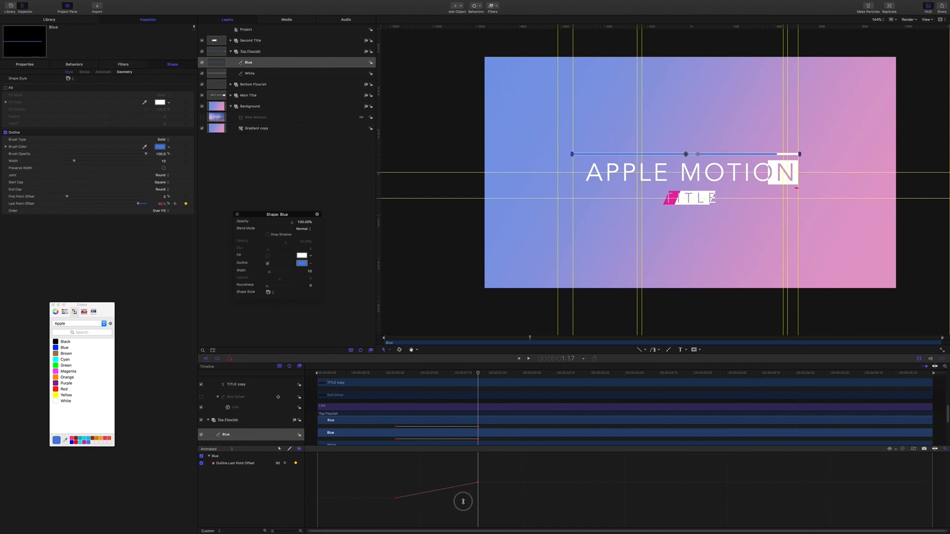
Apply Ease Out to the Blue line's Last Point Offset keyframe at frame 23
left_click_drag(385, 471, 481, 506)
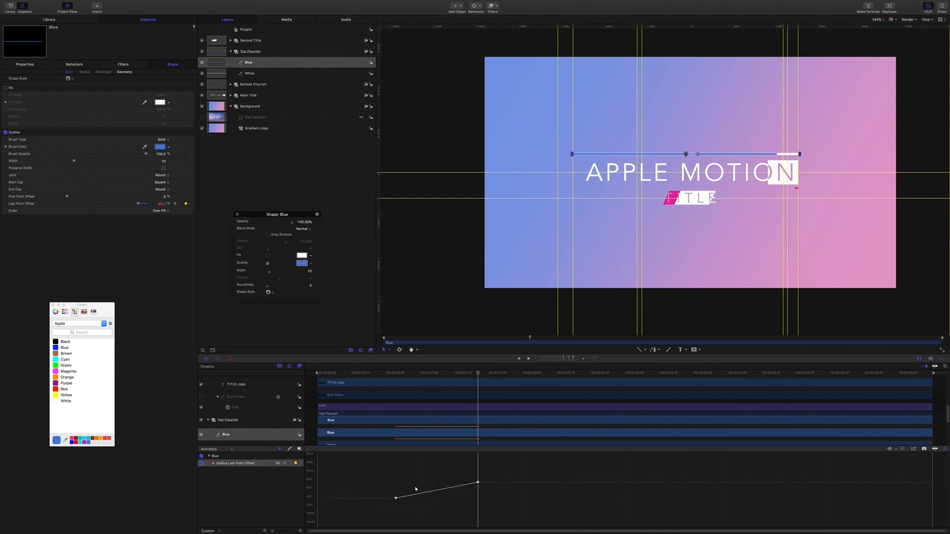
right_click(396, 498)
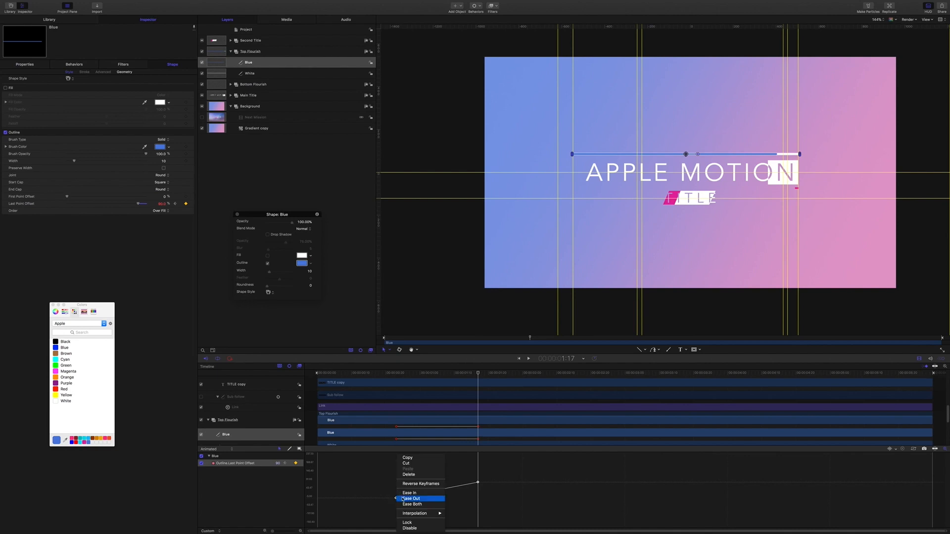
left_click(411, 498)
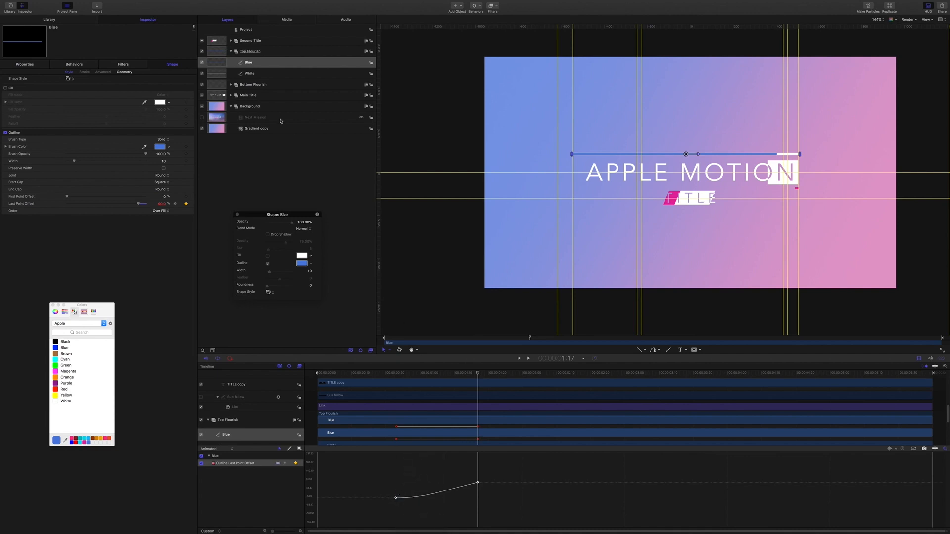
Duplicate the Blue line and name the copy Pink
key("super+d")
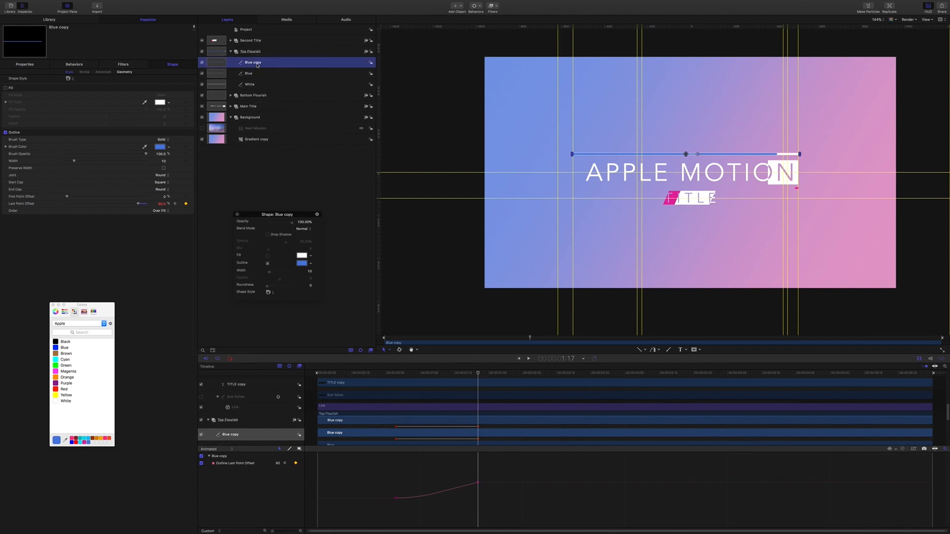
double_click(257, 63)
type("P")
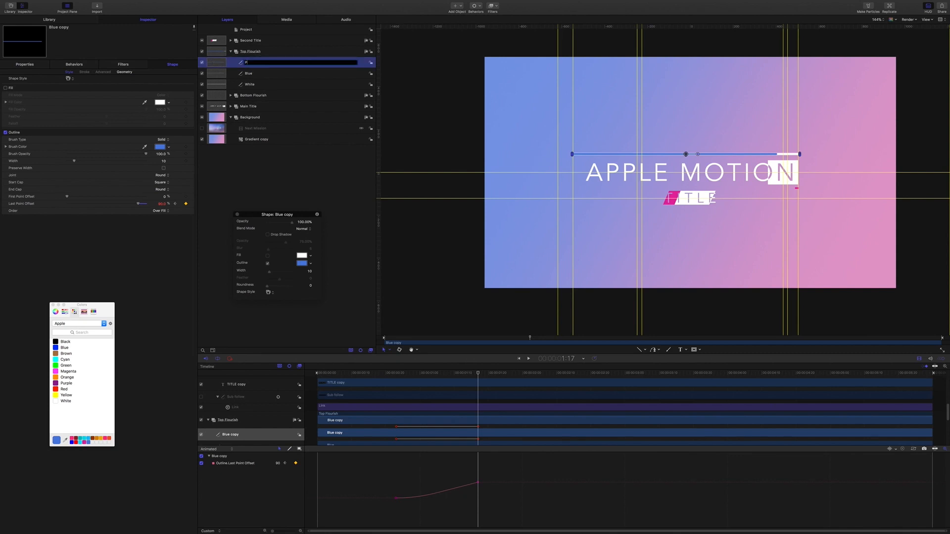
type("ink")
key("Return")
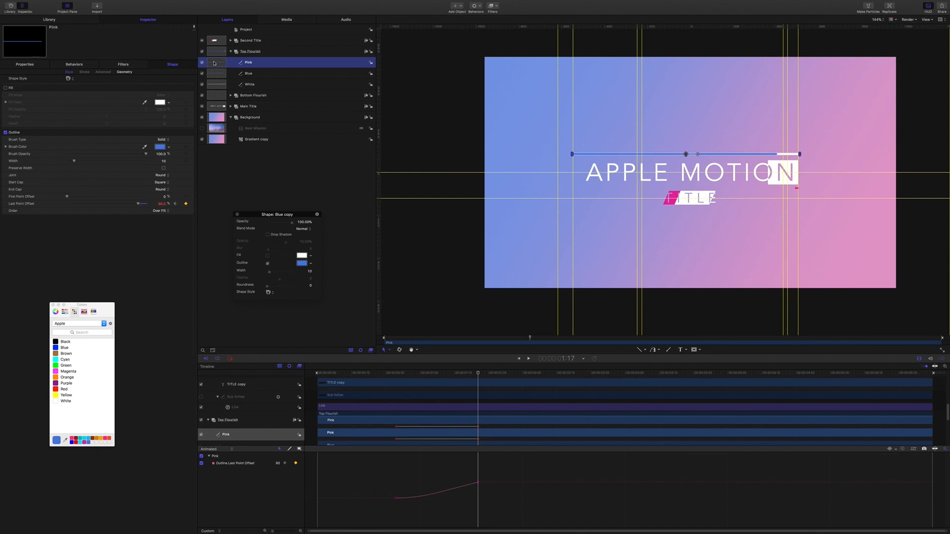
Set the Pink line's outline colour to pink and reset its Last Point Offset parameter
left_click(303, 265)
left_click(74, 441)
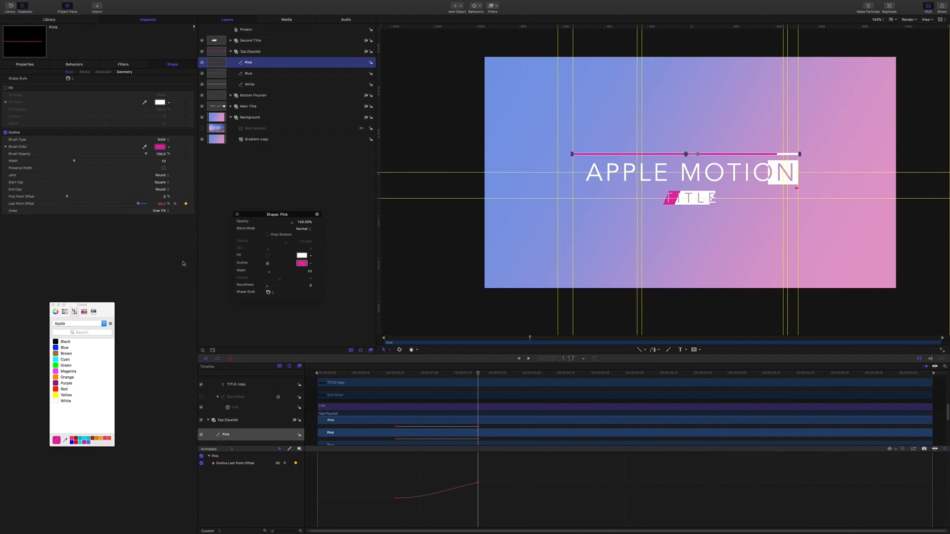
right_click(191, 204)
left_click(203, 221)
Keyframe the Pink line's Last Point Offset at 0% on frame 26 and at about 73% at 1:22
left_click_drag(479, 374, 409, 374)
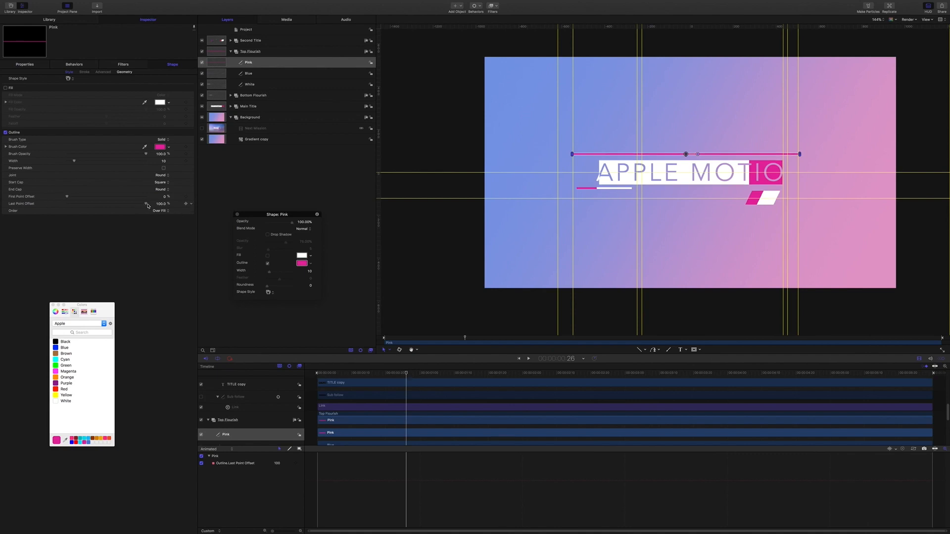
left_click_drag(146, 204, 57, 203)
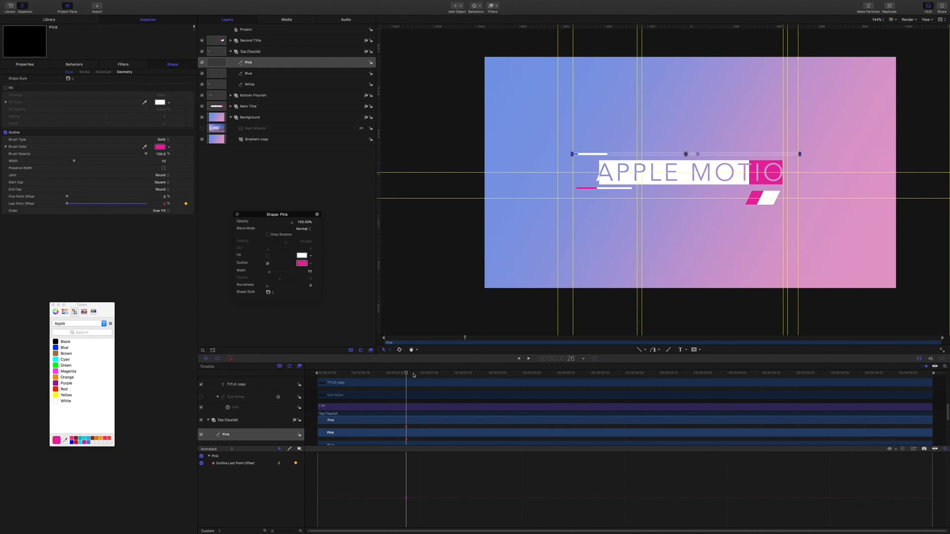
left_click_drag(406, 373, 495, 380)
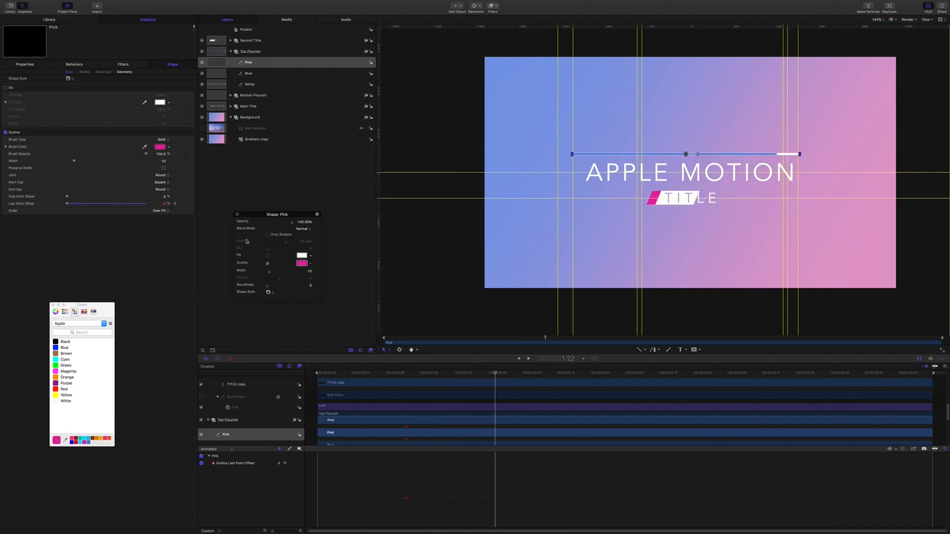
left_click(165, 206)
type("75")
key("Return")
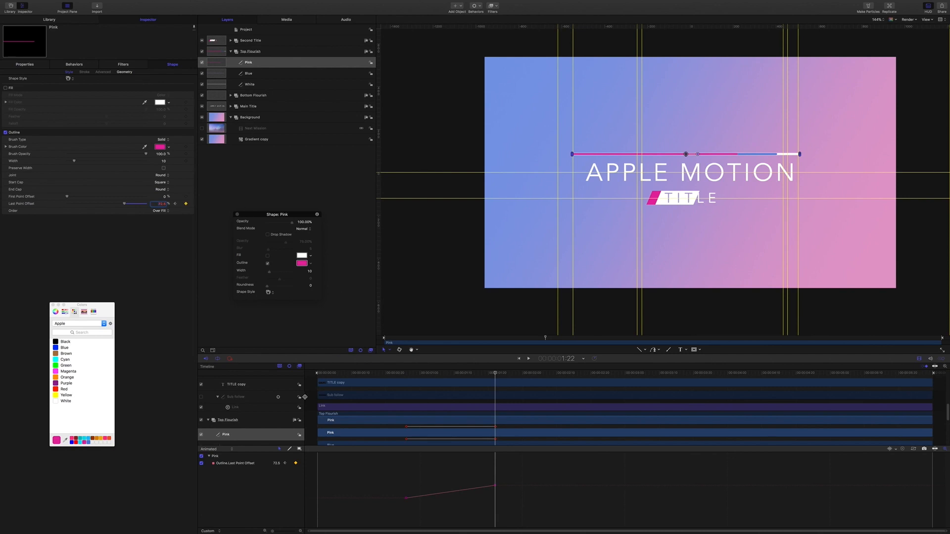
Apply Ease Out to the Pink line's Last Point Offset keyframe at frame 26
left_click(299, 449)
left_click_drag(382, 469, 500, 512)
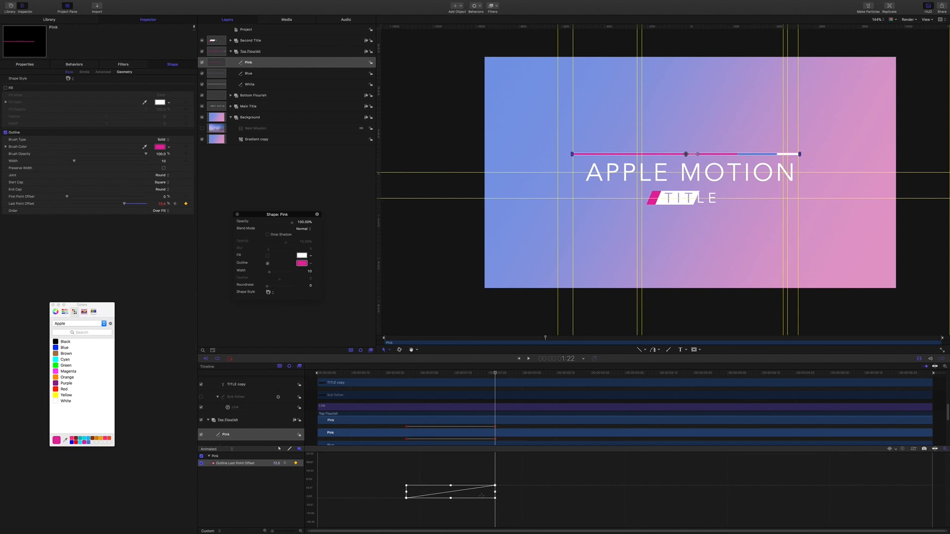
left_click(279, 448)
right_click(407, 498)
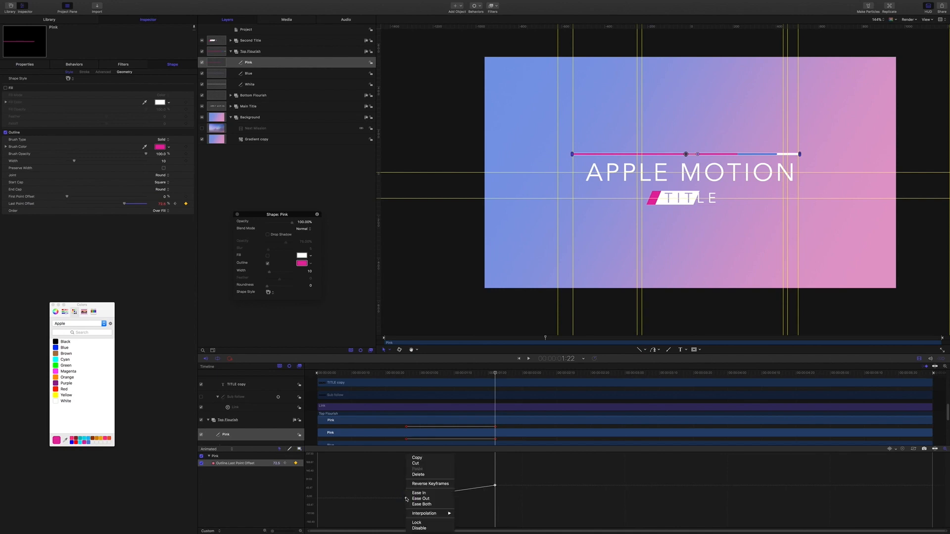
left_click(420, 498)
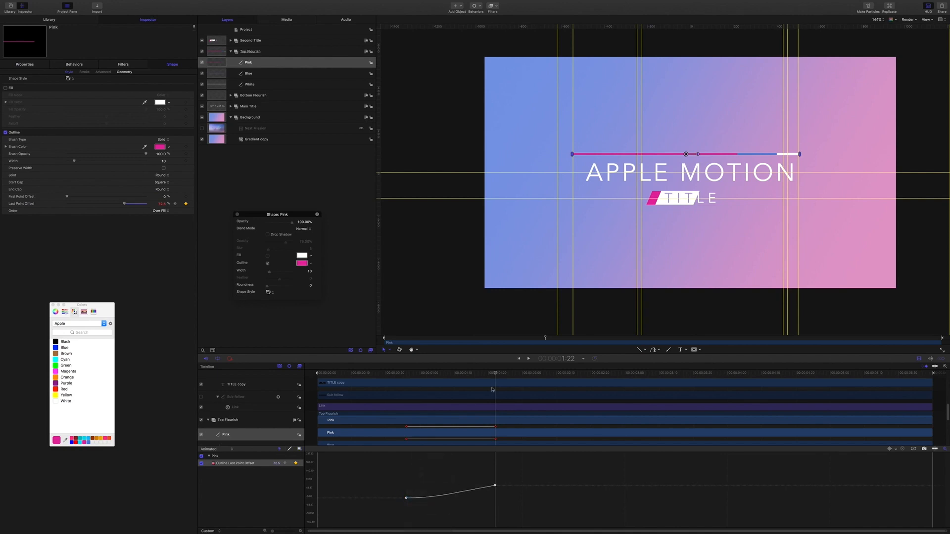
Deselect everything and play the title animation from the start to check the three Top Flourish lines
left_click_drag(432, 369, 307, 365)
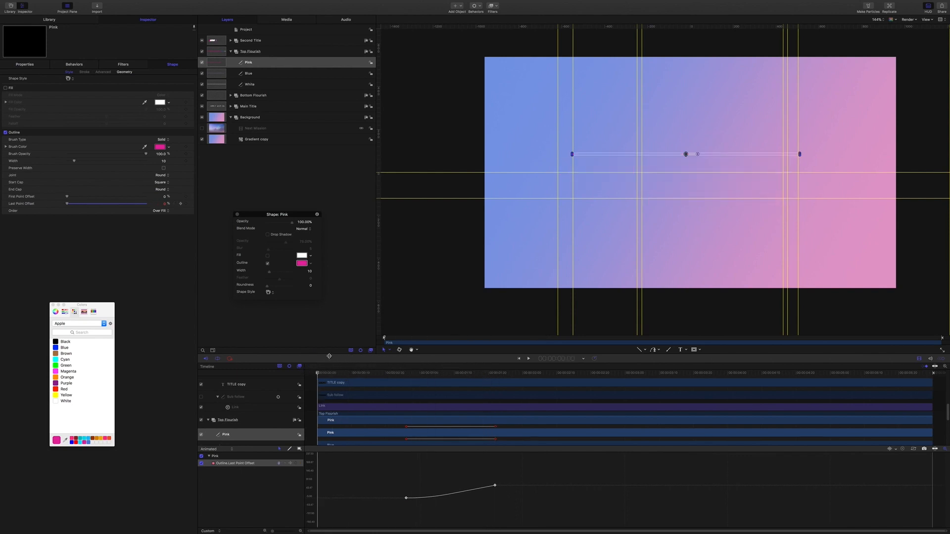
left_click(441, 269)
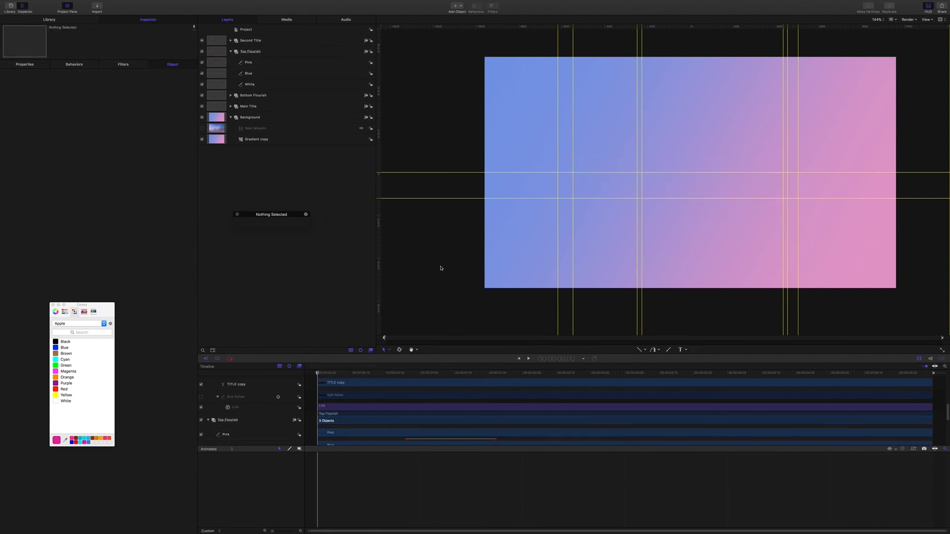
key("space")
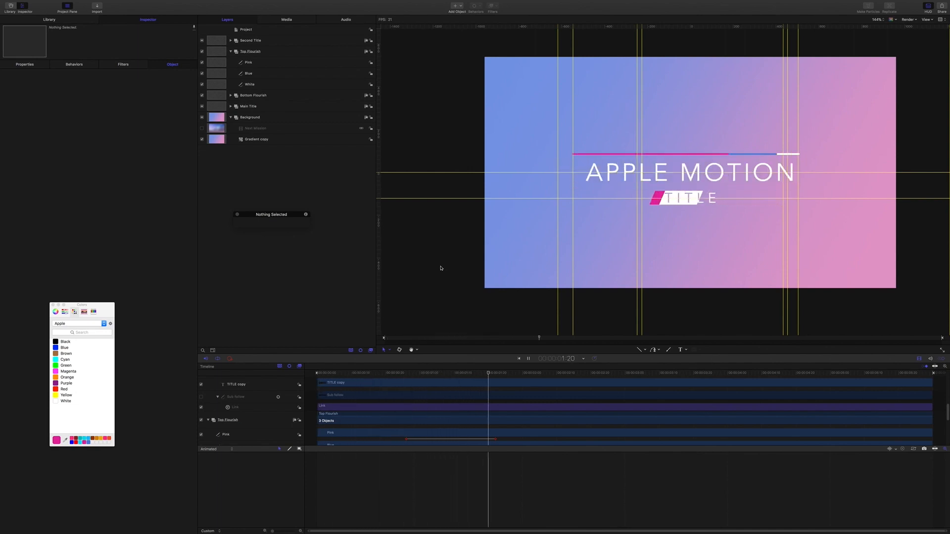
key("space")
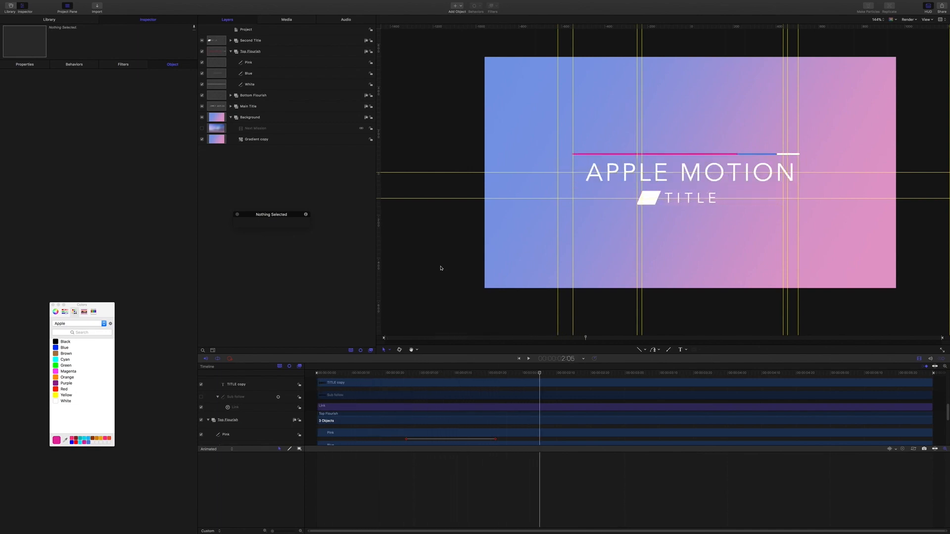
Hide the guides in the canvas and replay the title animation from the start, scrubbing through its ending
key("super+slash")
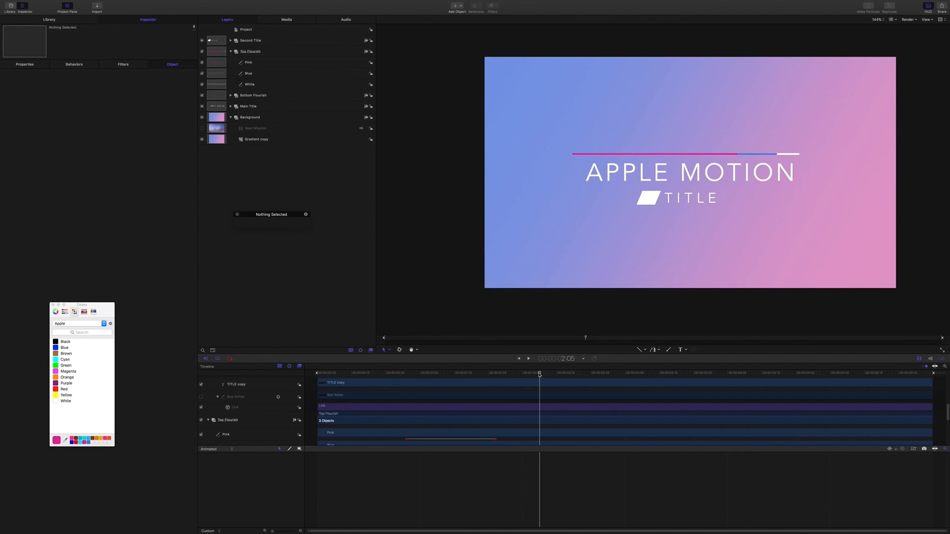
left_click_drag(539, 373, 316, 372)
key("space")
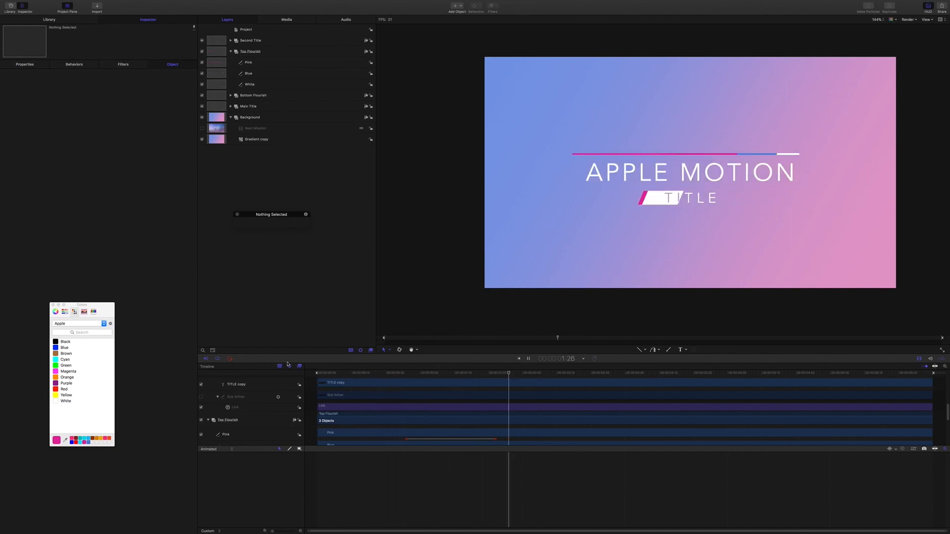
key("space")
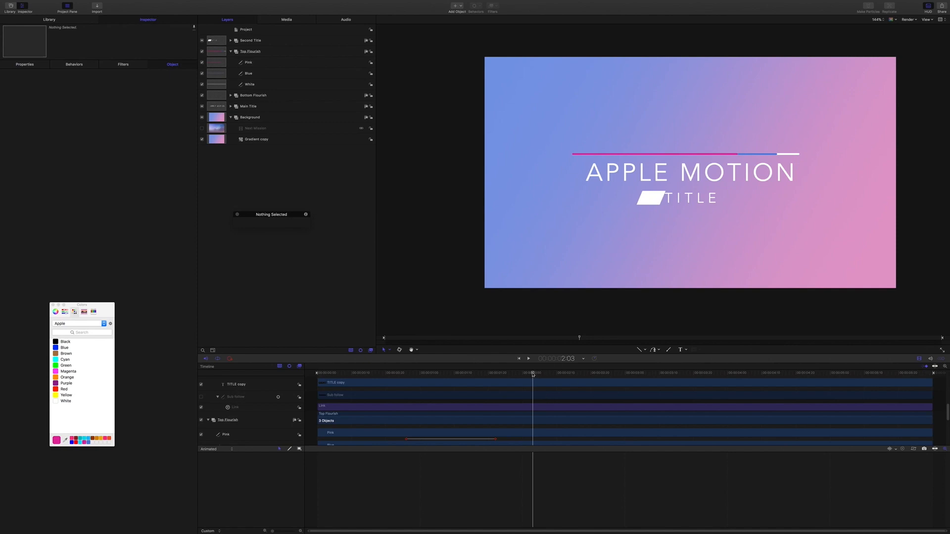
left_click_drag(532, 374, 540, 374)
left_click_drag(550, 375, 483, 364)
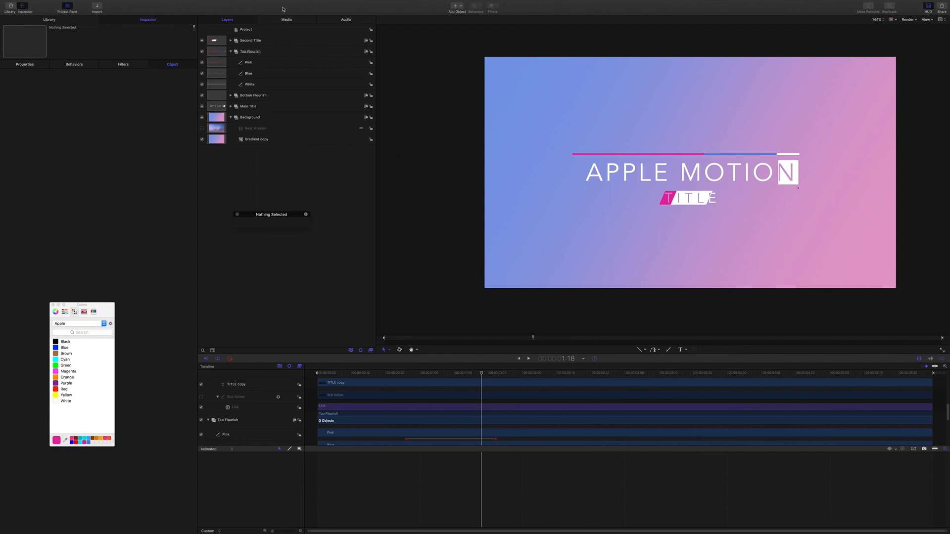
Set the Last Point Offset keyframe of the Sub lead white shape in Second Title to 0% at 2:15
left_click(230, 107)
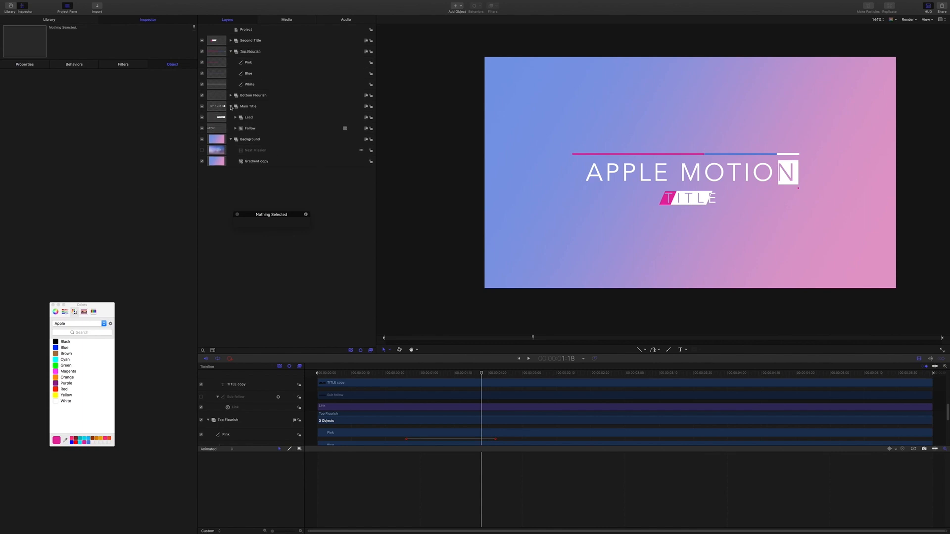
left_click(250, 41)
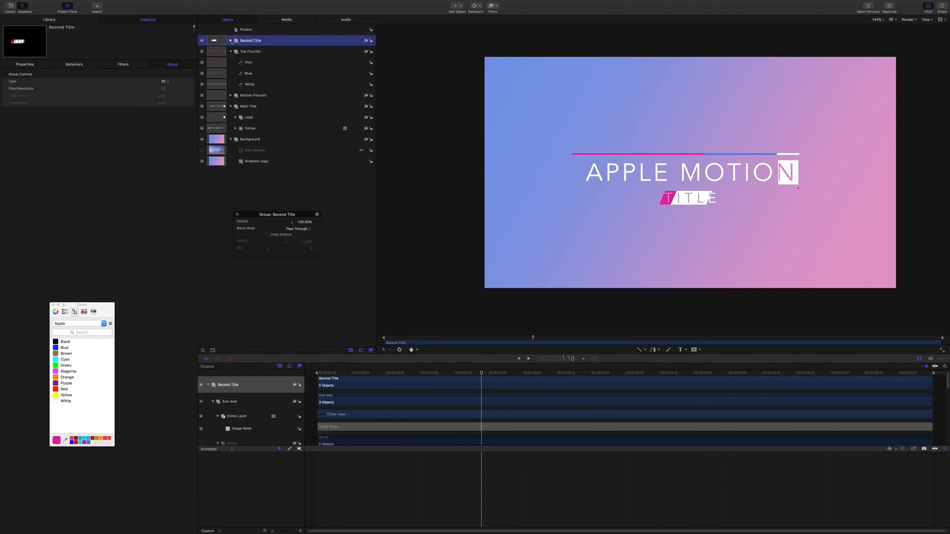
left_click(230, 41)
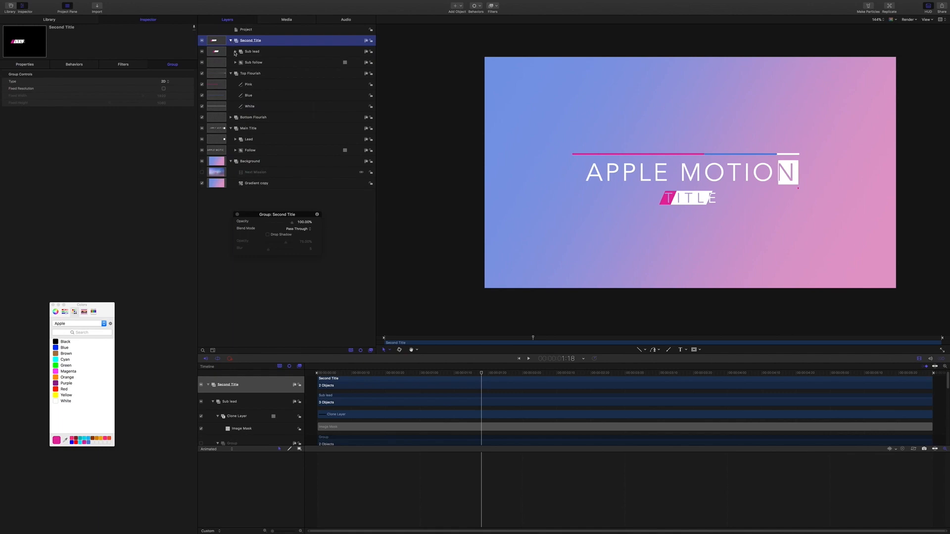
left_click(235, 51)
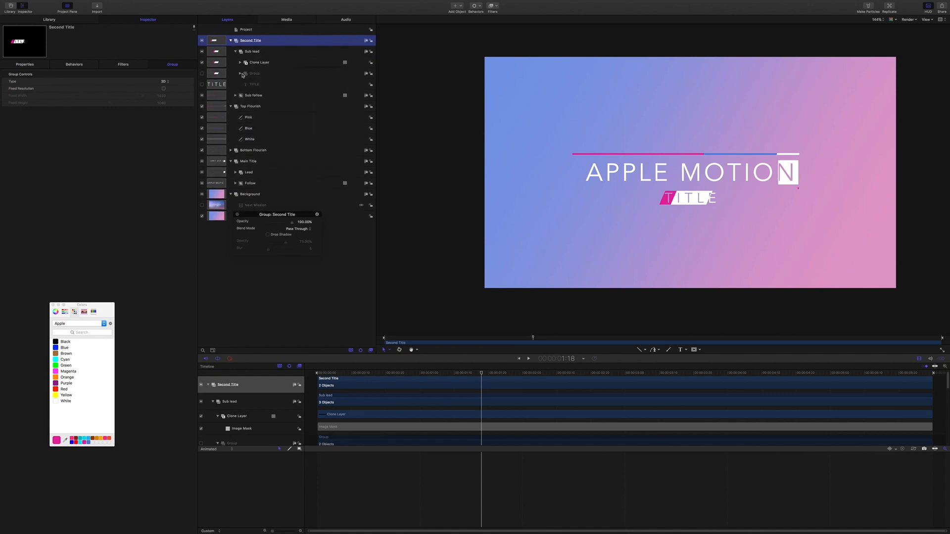
left_click(240, 74)
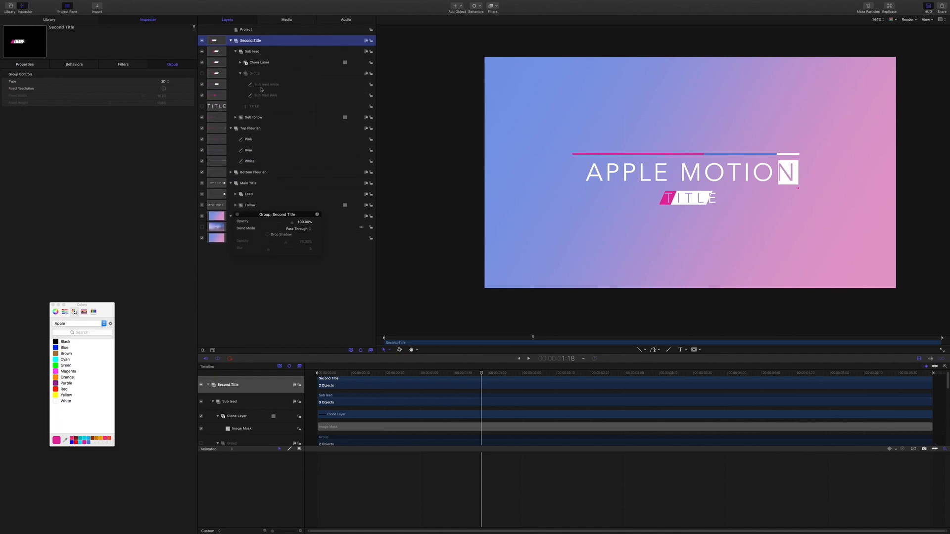
left_click(266, 85)
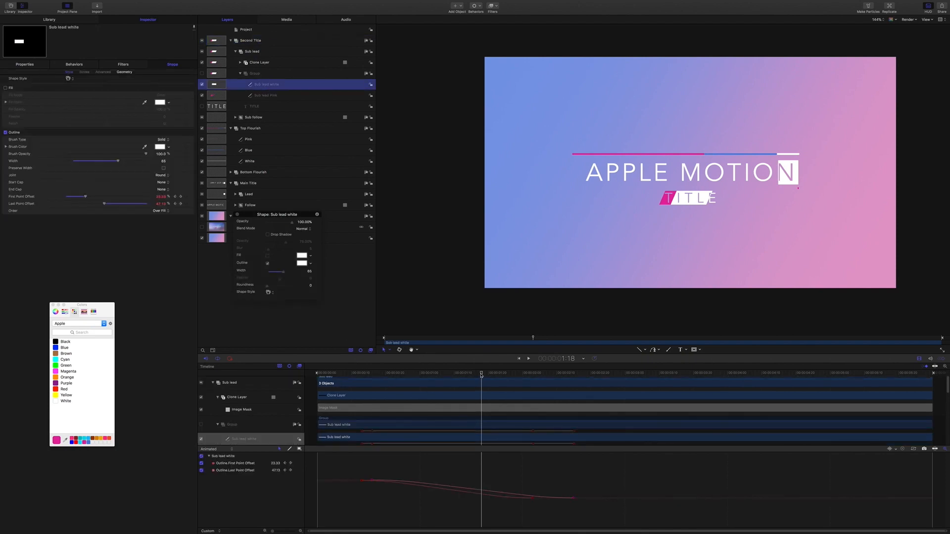
left_click_drag(481, 374, 575, 374)
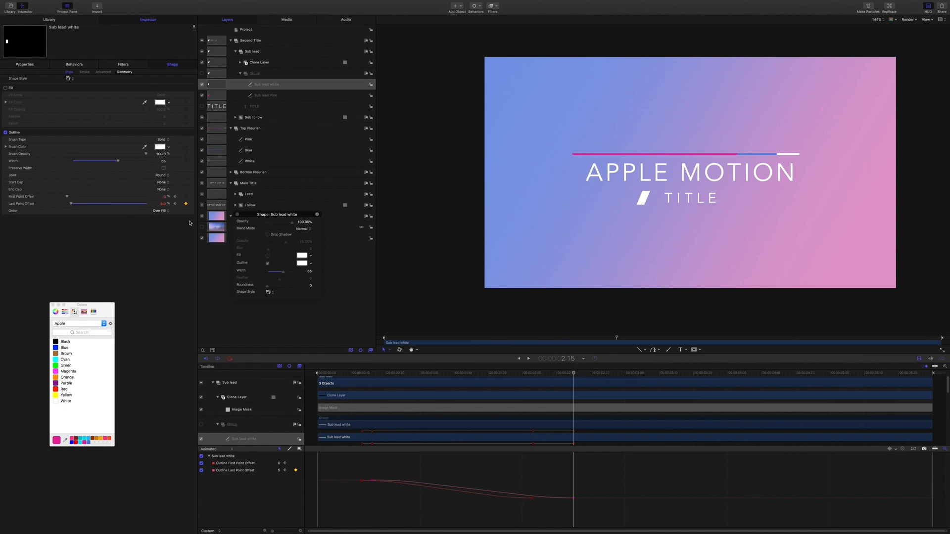
left_click(161, 206)
type("0")
key("Return")
mouse_move(576, 375)
left_mouse_down()
mouse_move(519, 359)
mouse_move(412, 357)
mouse_move(612, 374)
mouse_move(604, 376)
left_mouse_up()
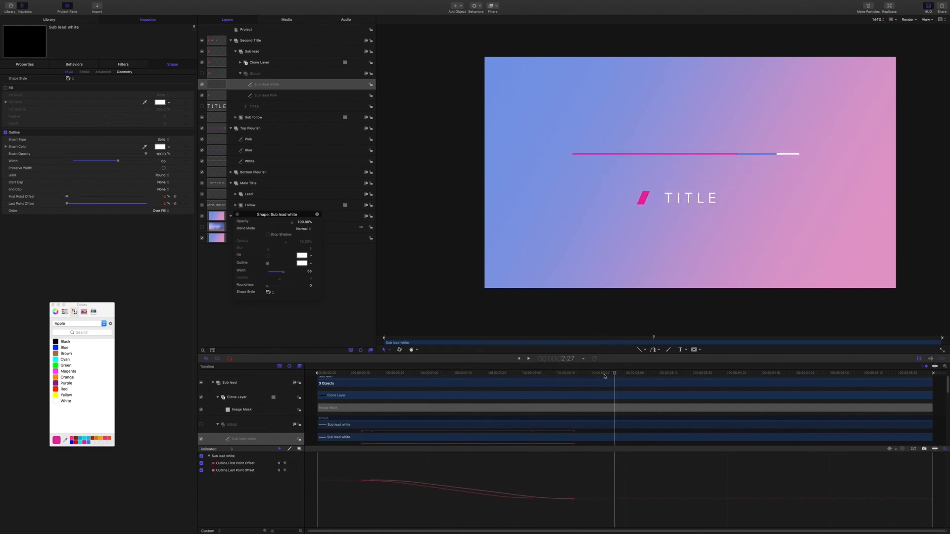
Collapse the Second Title group, play through the end of the title animation, and park the playhead at 2:20
left_click(231, 41)
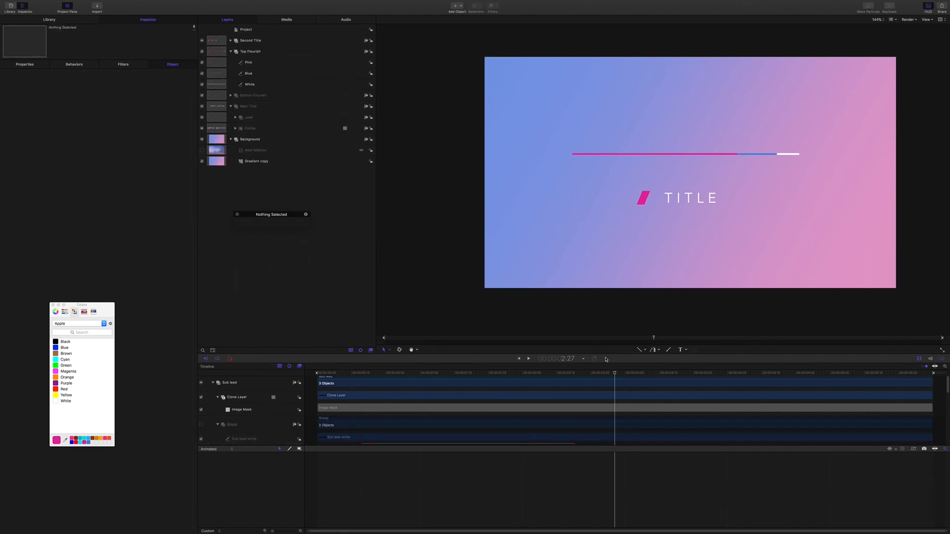
left_click_drag(614, 373, 487, 351)
key("space")
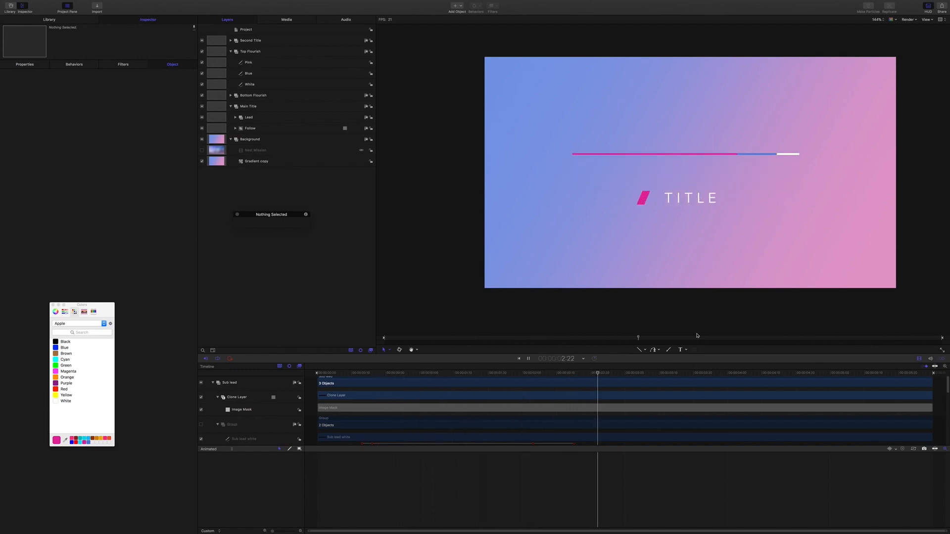
key("space")
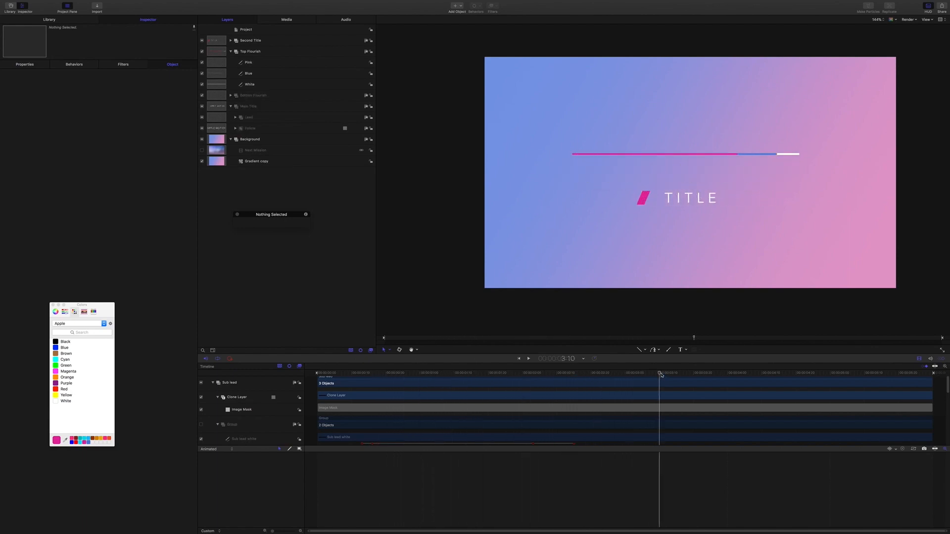
left_click_drag(660, 373, 590, 375)
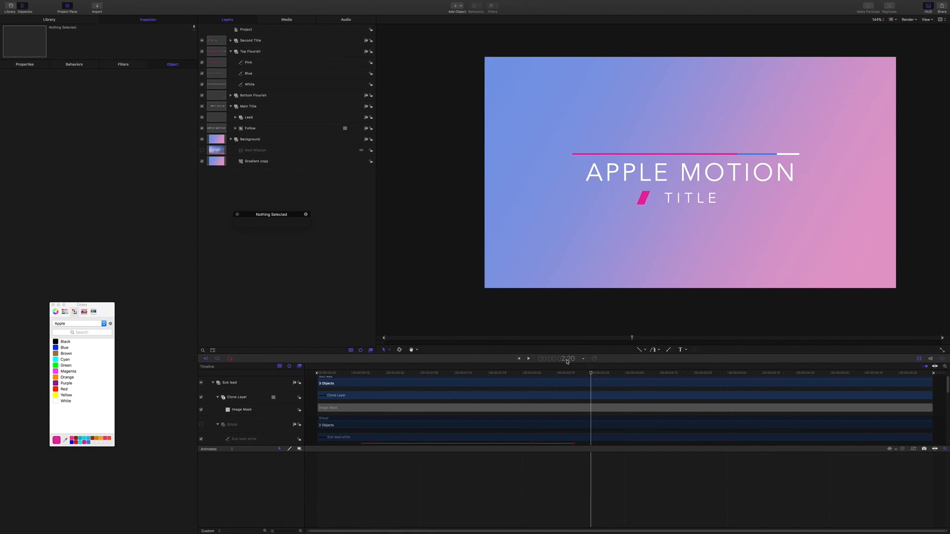
left_click_drag(591, 375, 592, 375)
Group Second Title, Top Flourish, Bottom Flourish and Main Title together and name the new group Animate In
left_click(250, 41)
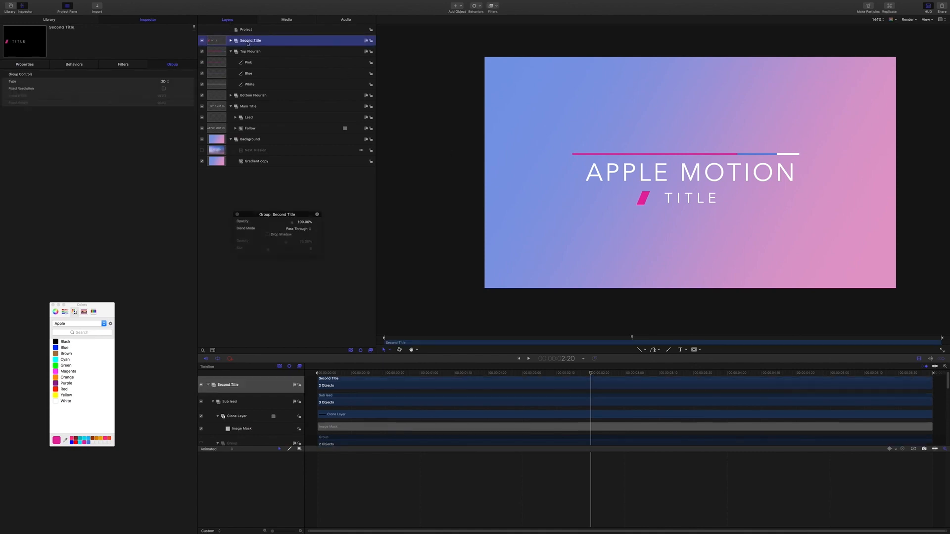
left_click(231, 51)
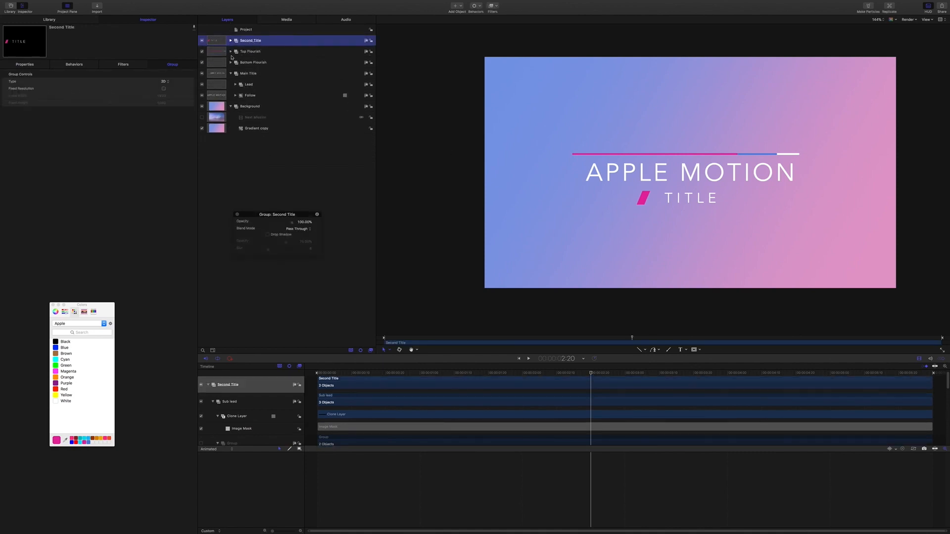
left_click(231, 62)
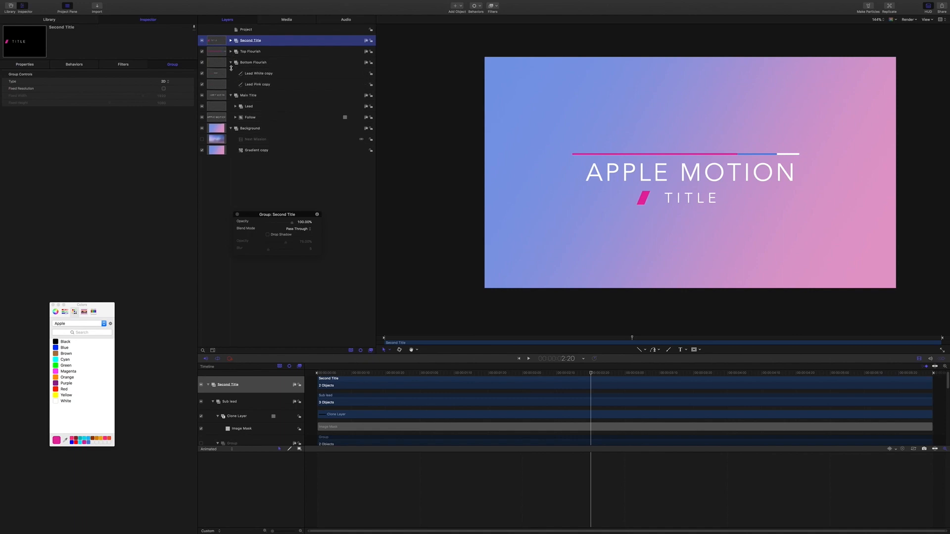
left_click(231, 62)
left_click(231, 73)
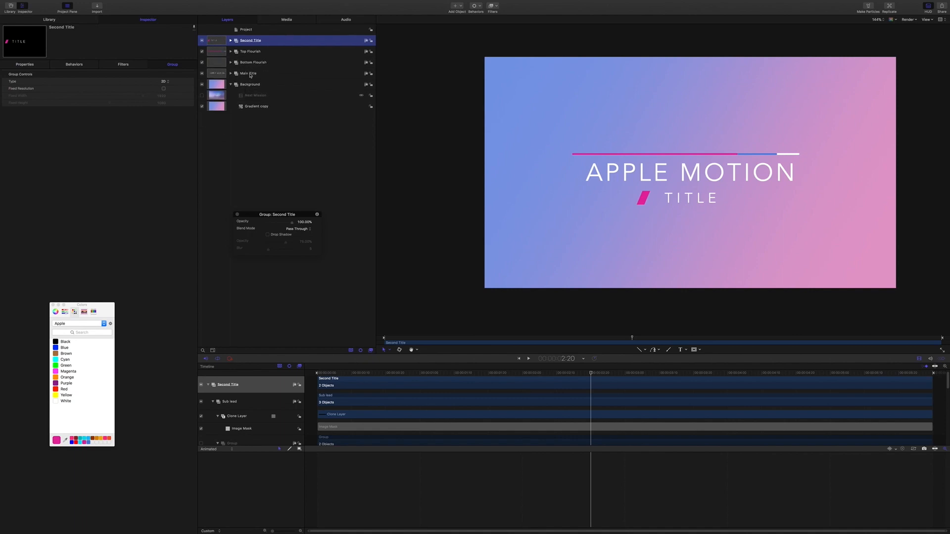
left_click(250, 75)
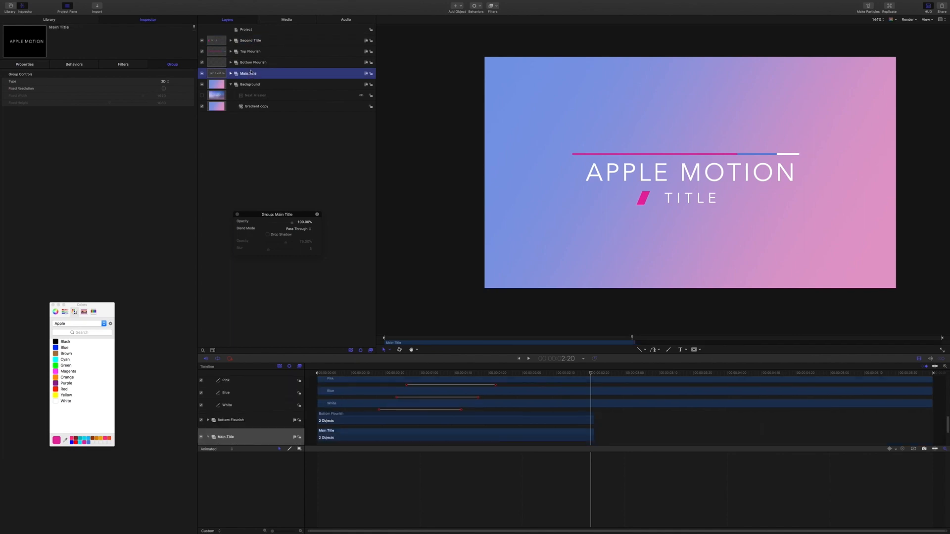
left_click(252, 41, "shift")
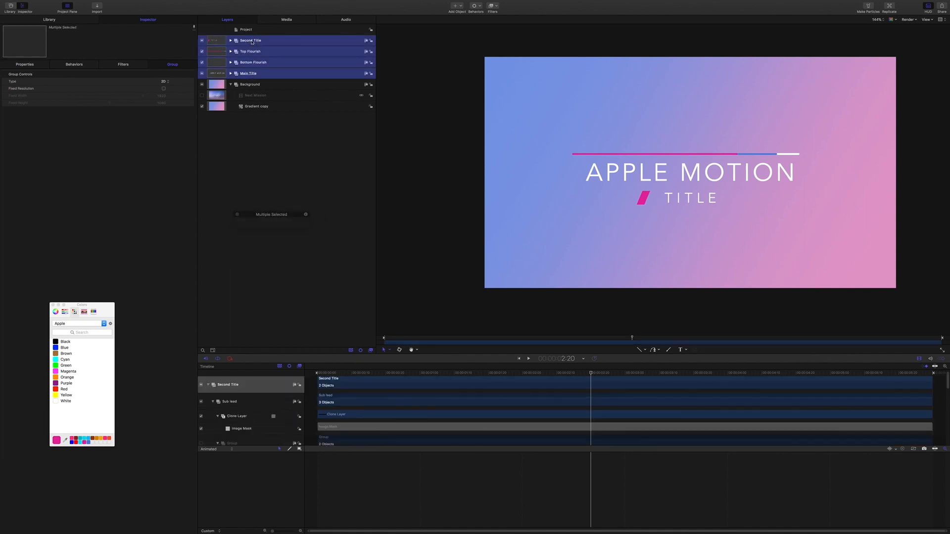
right_click(252, 42)
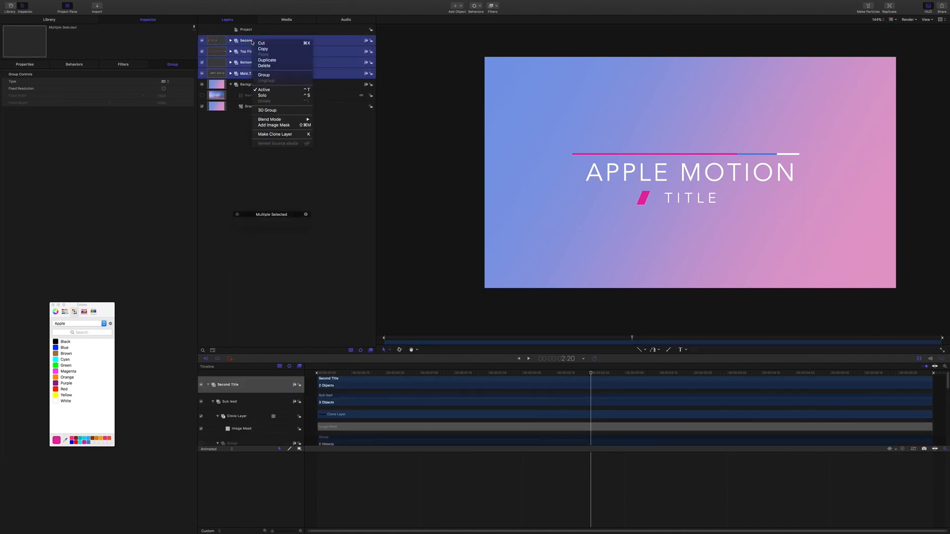
left_click(264, 74)
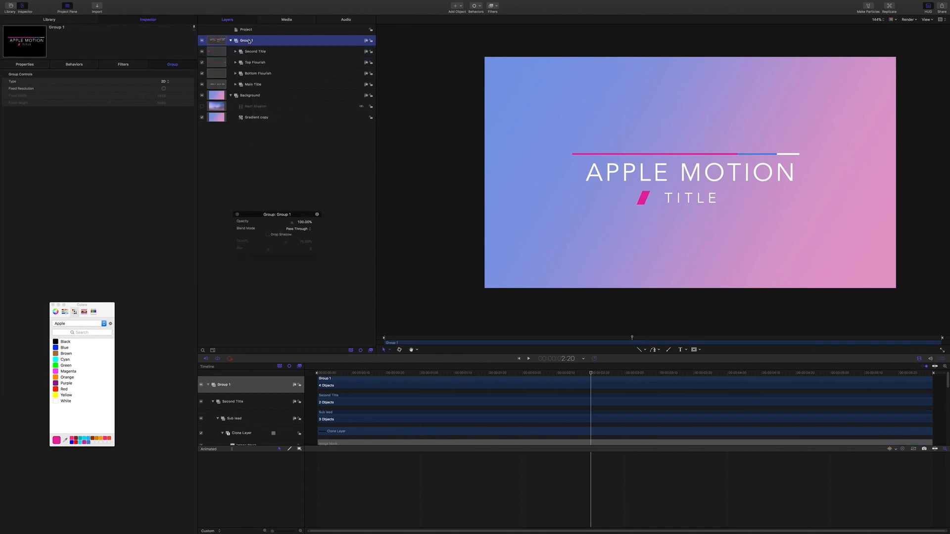
double_click(249, 41)
type("Animate In")
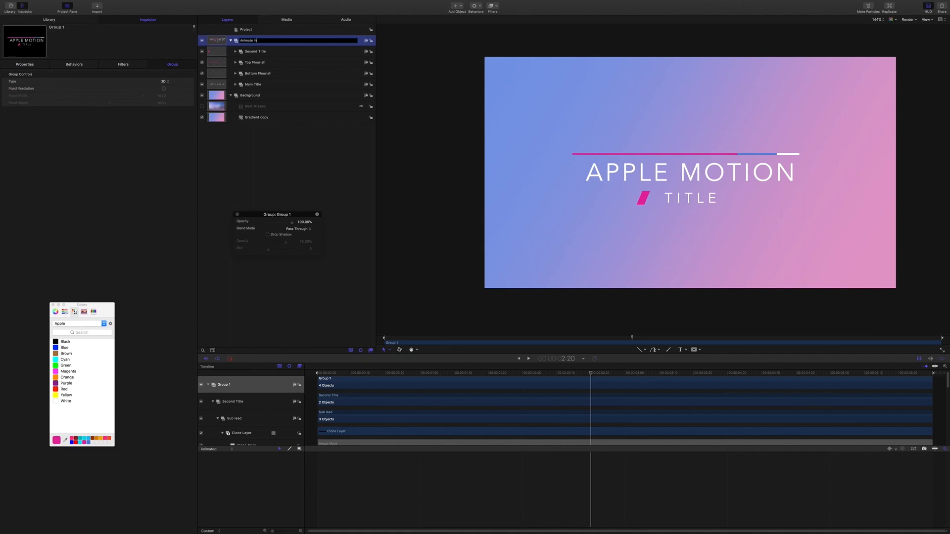
key("Return")
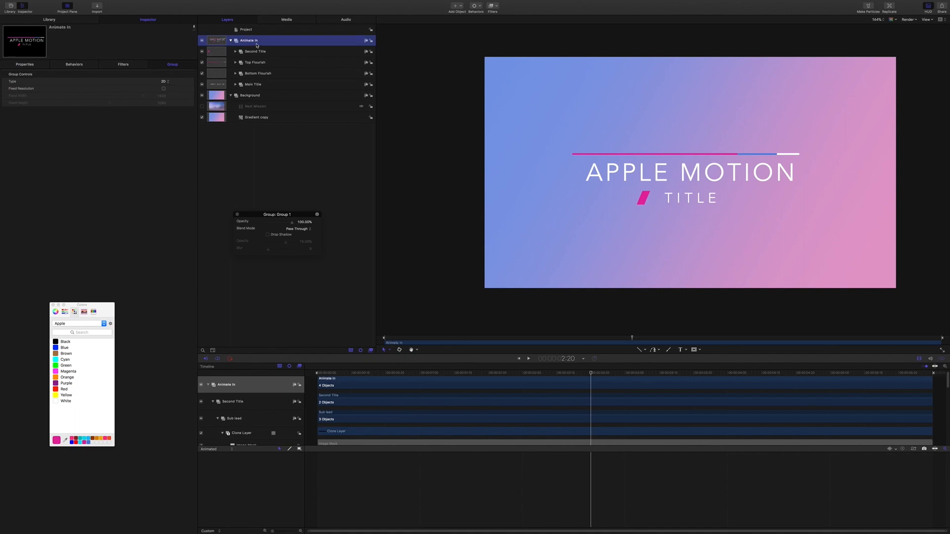
Trim the end of the Animate In group to 2:20 and make a clone layer of it
key("o")
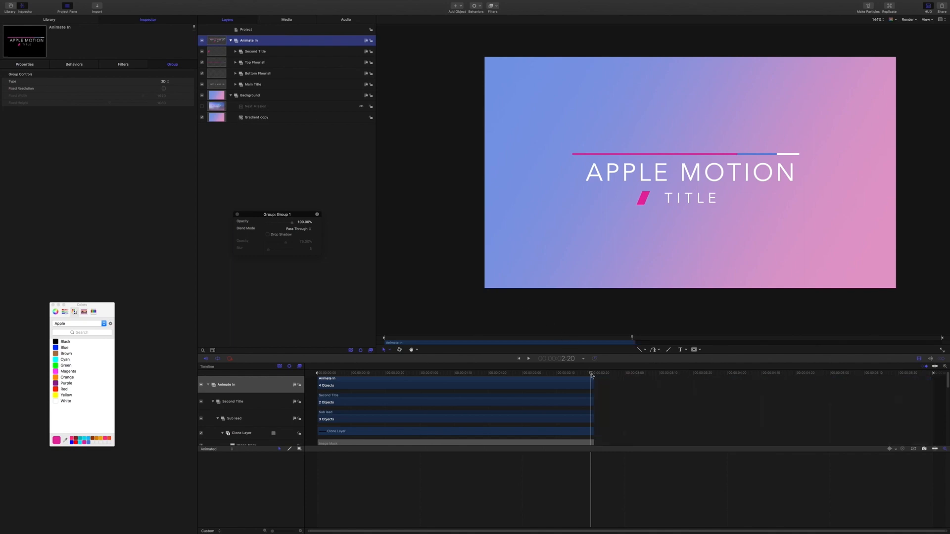
left_click_drag(593, 374, 591, 375)
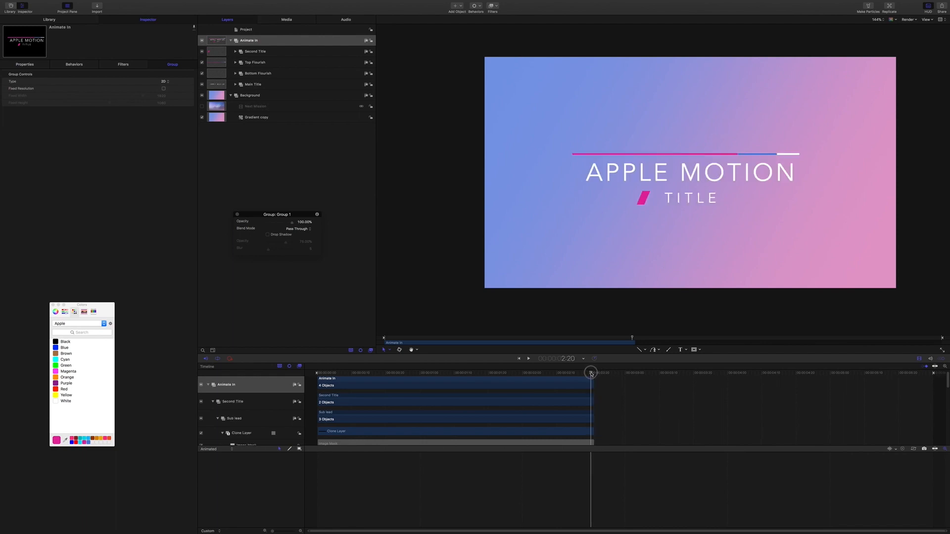
right_click(247, 42)
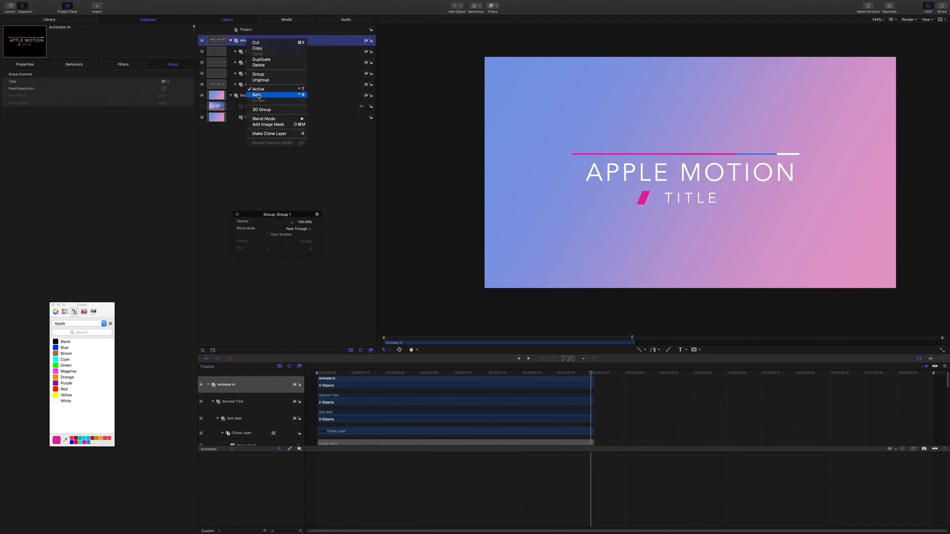
left_click(271, 134)
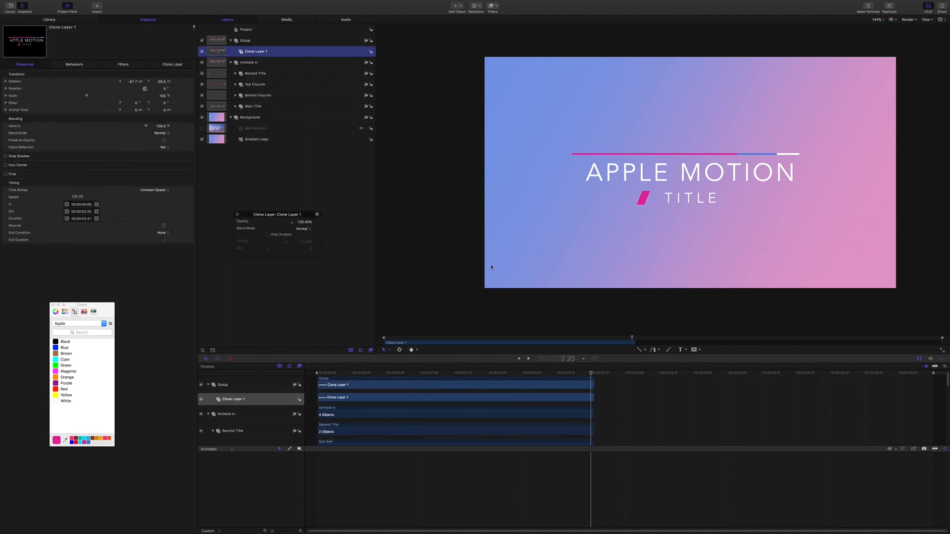
Move the clone layer to start at 2:20 and turn on Reverse in its timing, playing the result to check it
key("shift+bracketleft")
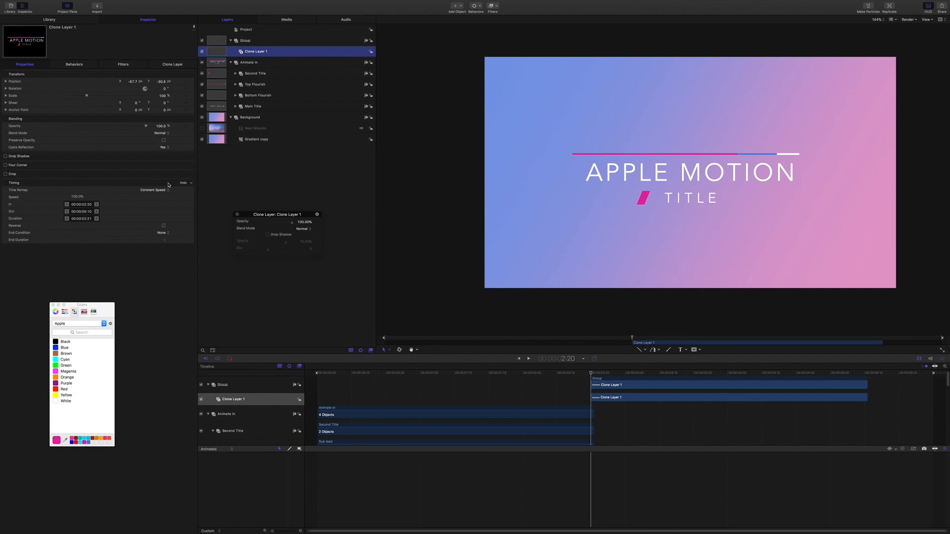
left_click(182, 184)
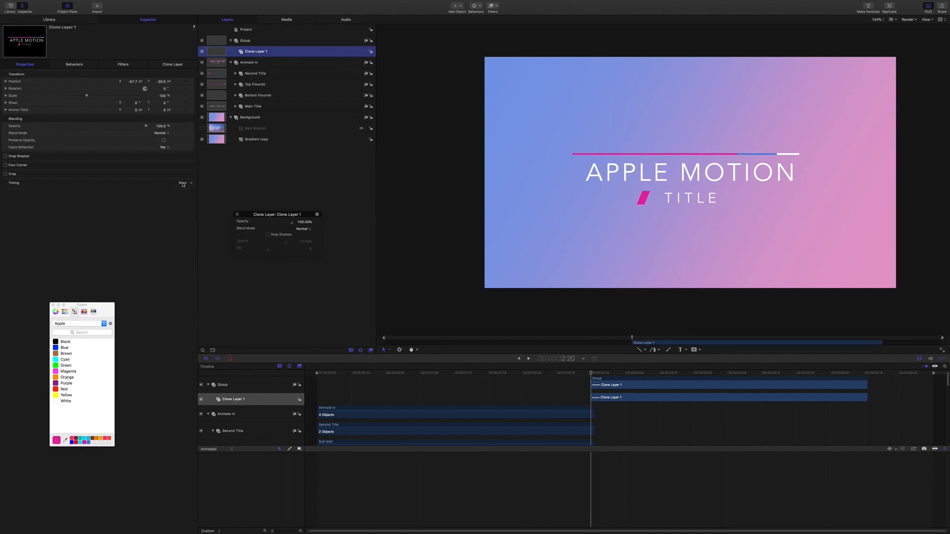
left_click(182, 184)
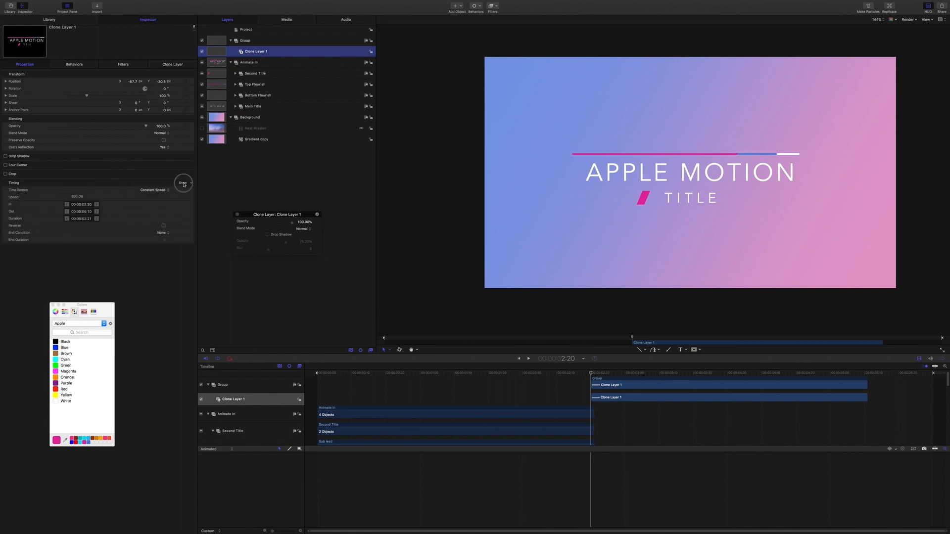
left_click(183, 184)
left_click(182, 184)
left_click(183, 184)
left_click(183, 184)
left_click(163, 226)
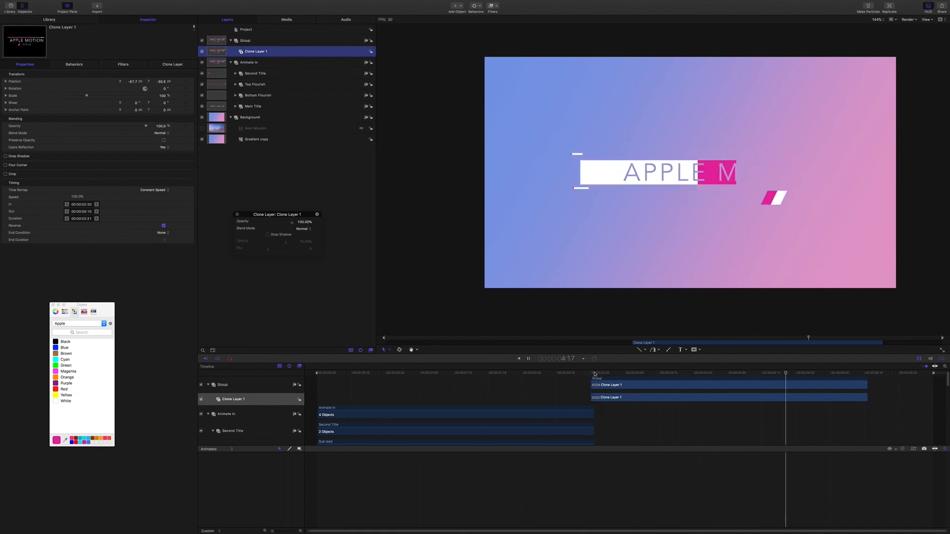
key("space")
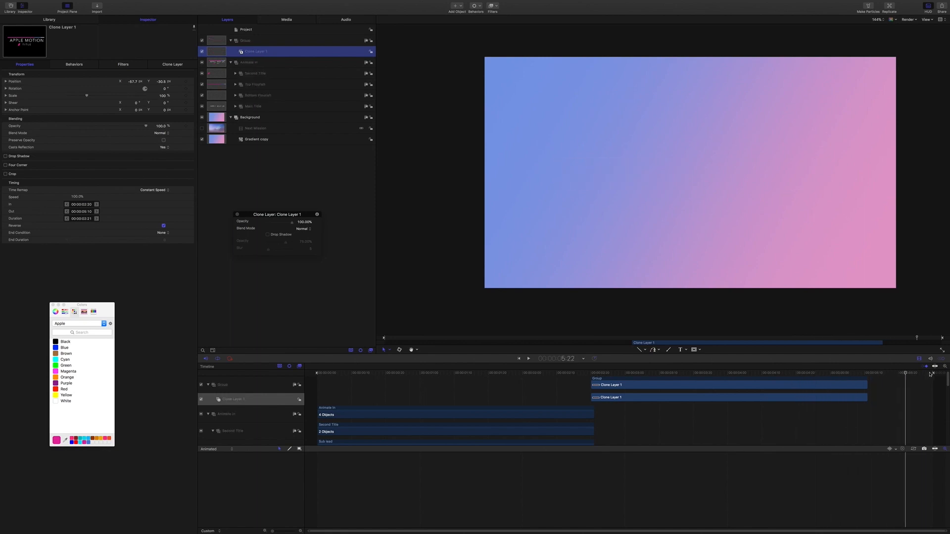
key("space")
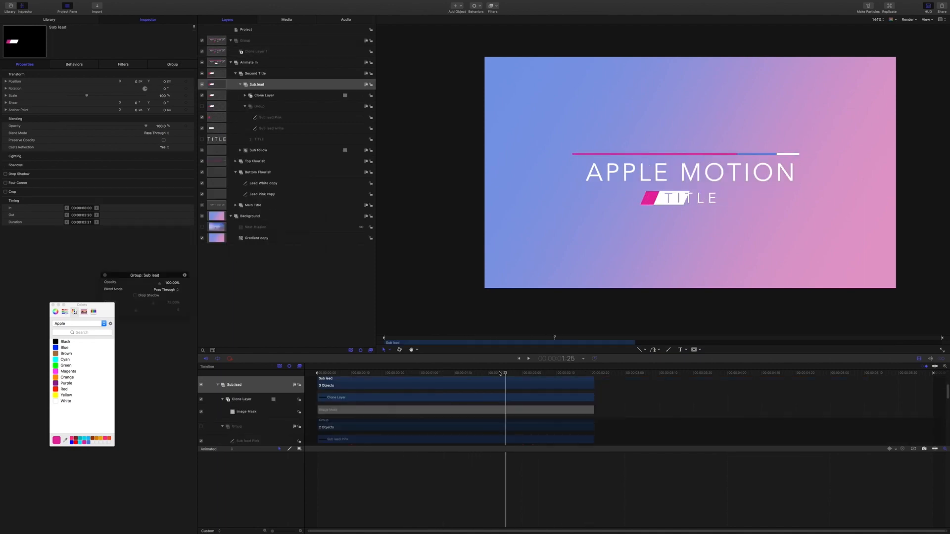
Try bringing the Sub lead white shape in front of Sub lead Pink, scrub the title to compare, and send it back behind
left_click_drag(505, 375, 603, 382)
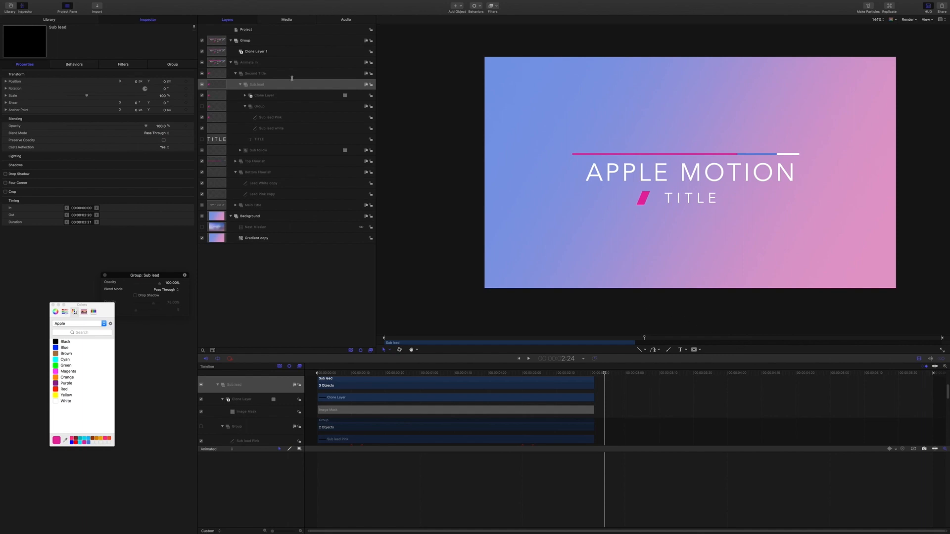
left_click(253, 63)
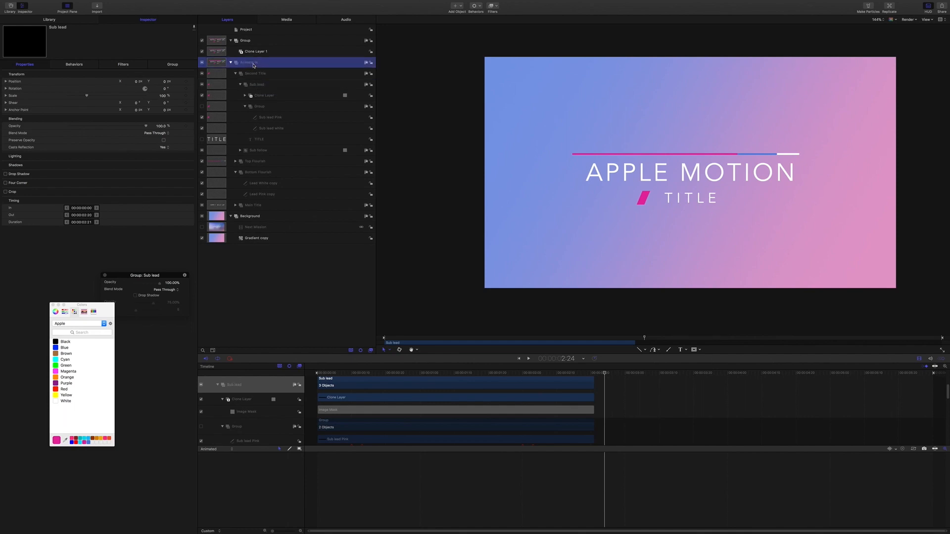
left_click(253, 75)
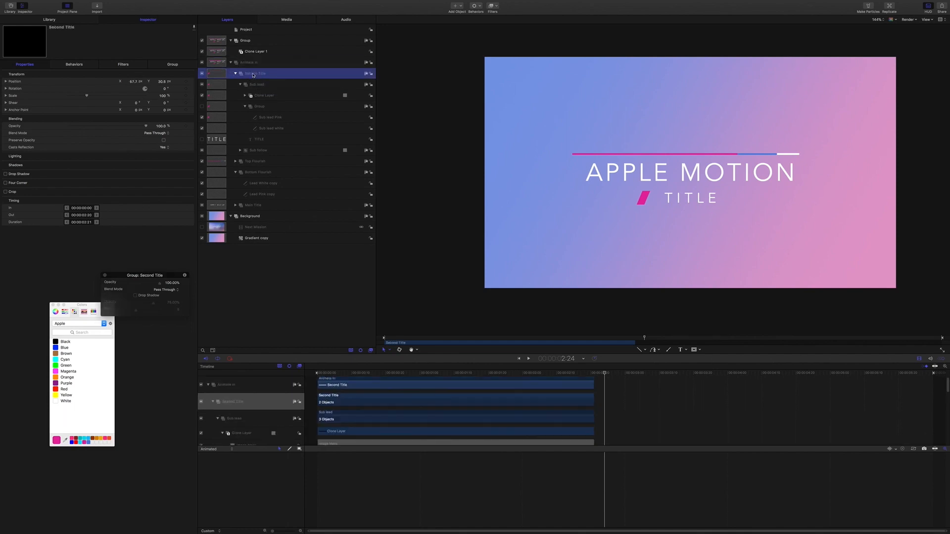
left_click(274, 118)
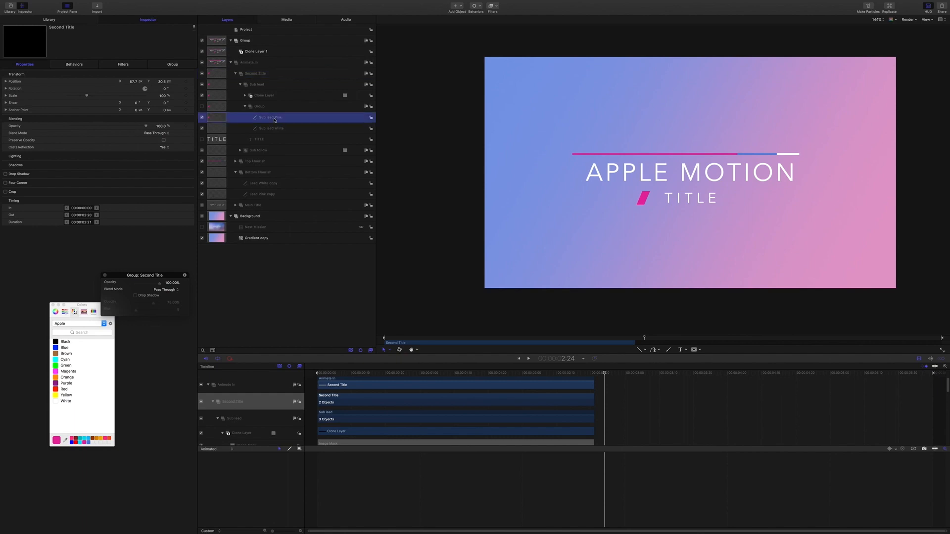
left_click(271, 129)
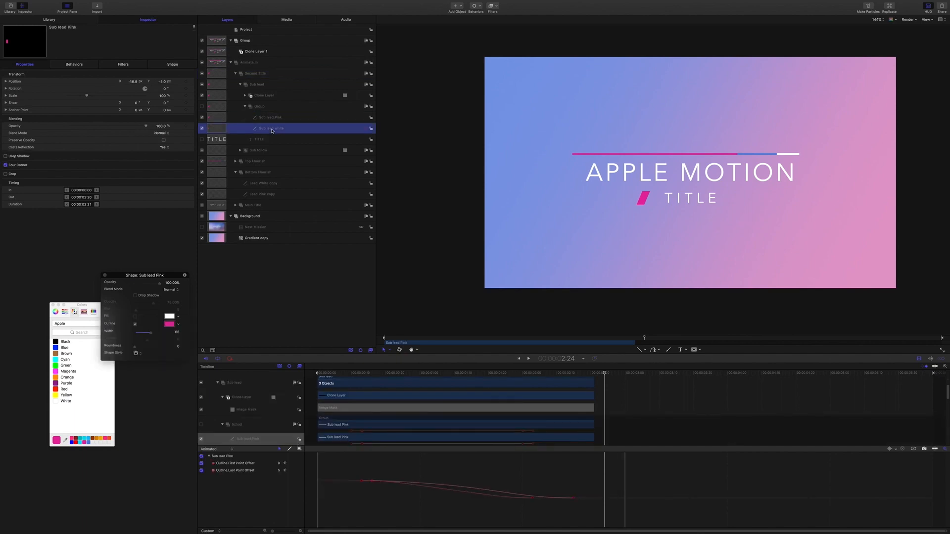
left_click_drag(606, 375, 580, 375)
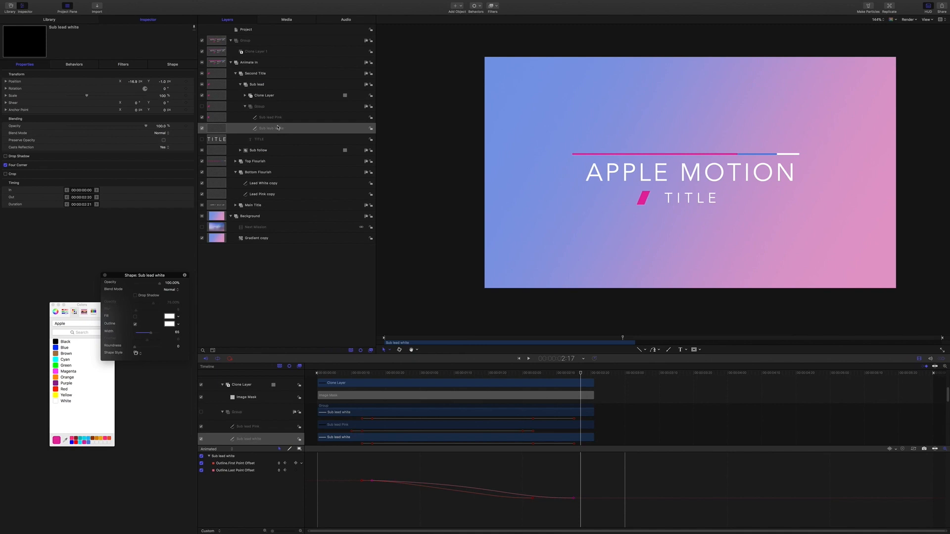
key("super+bracketright")
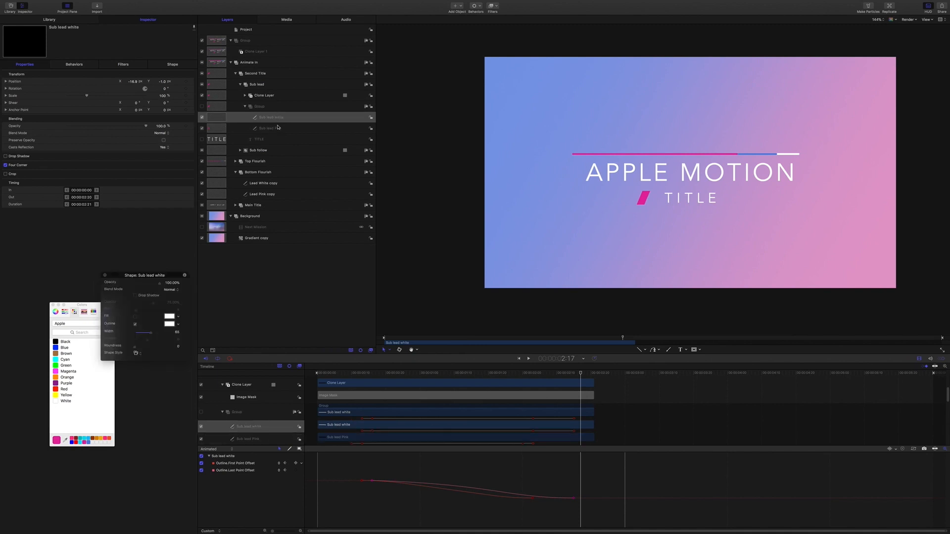
mouse_move(558, 373)
left_mouse_down()
mouse_move(426, 373)
mouse_move(495, 364)
mouse_move(553, 372)
left_mouse_up()
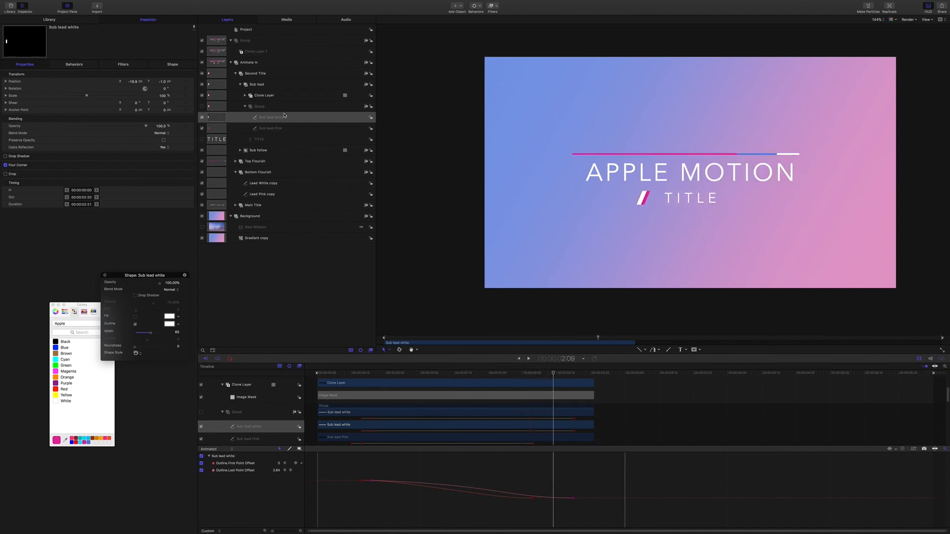
key("super+bracketleft")
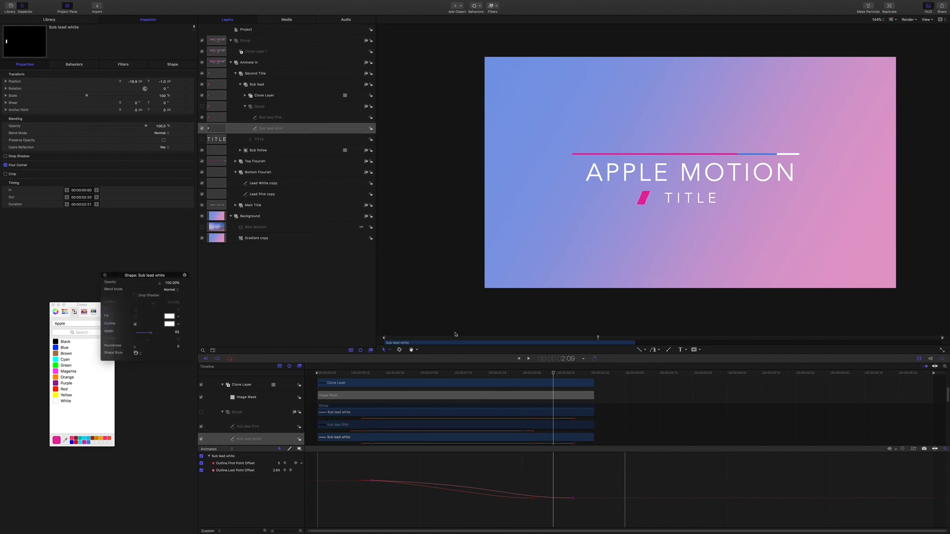
Lengthen the first keyframe's easing handle on the Sub lead white Outline Last Point Offset curve, and check the reveal by playing and scrubbing
left_click(278, 120)
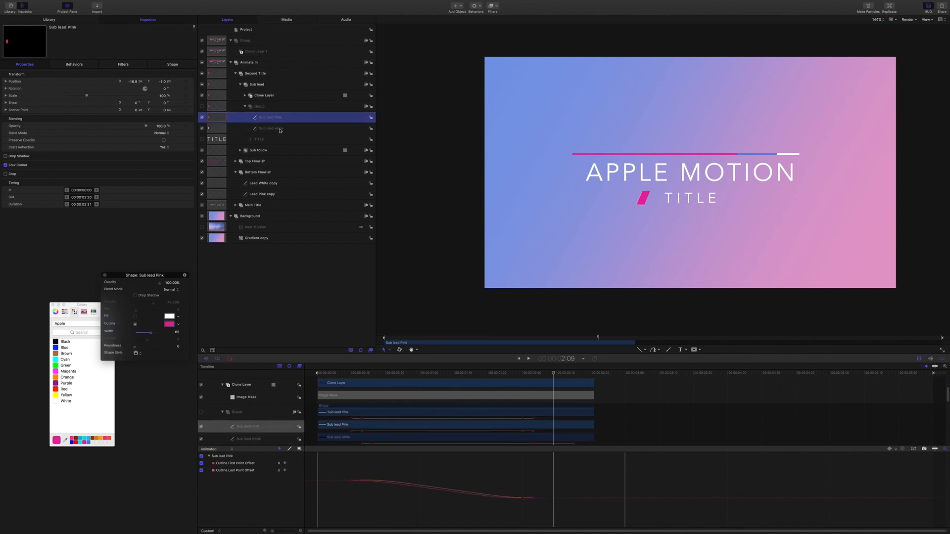
left_click(279, 130)
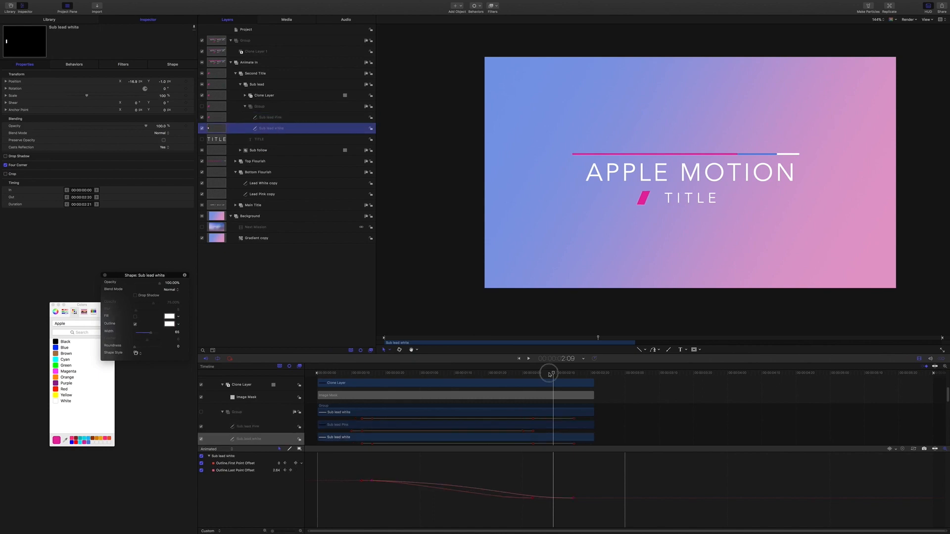
left_click_drag(548, 374, 489, 374)
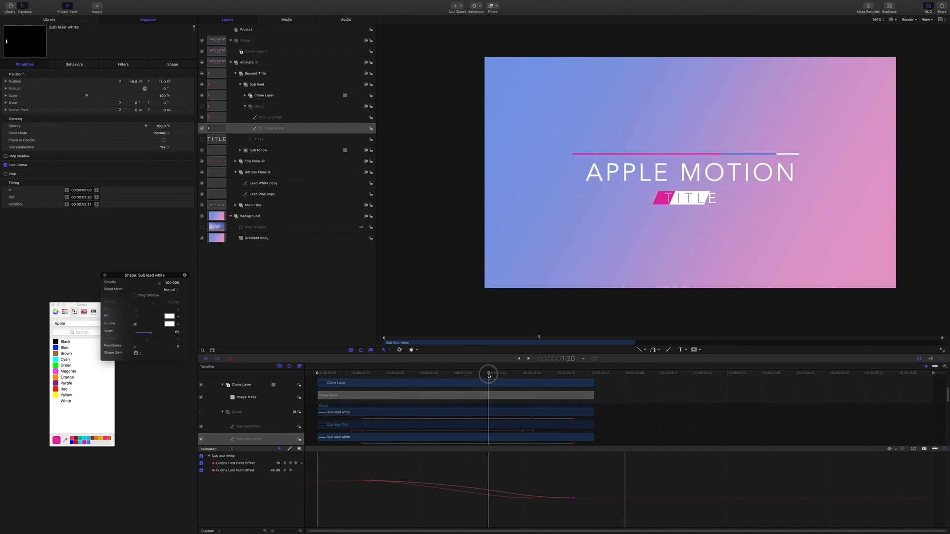
left_click_drag(489, 374, 491, 375)
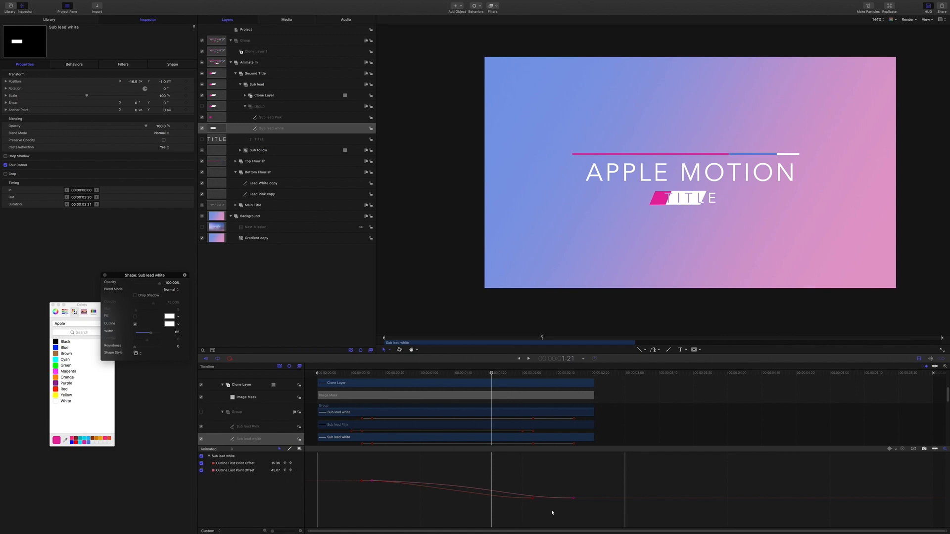
left_click(199, 463)
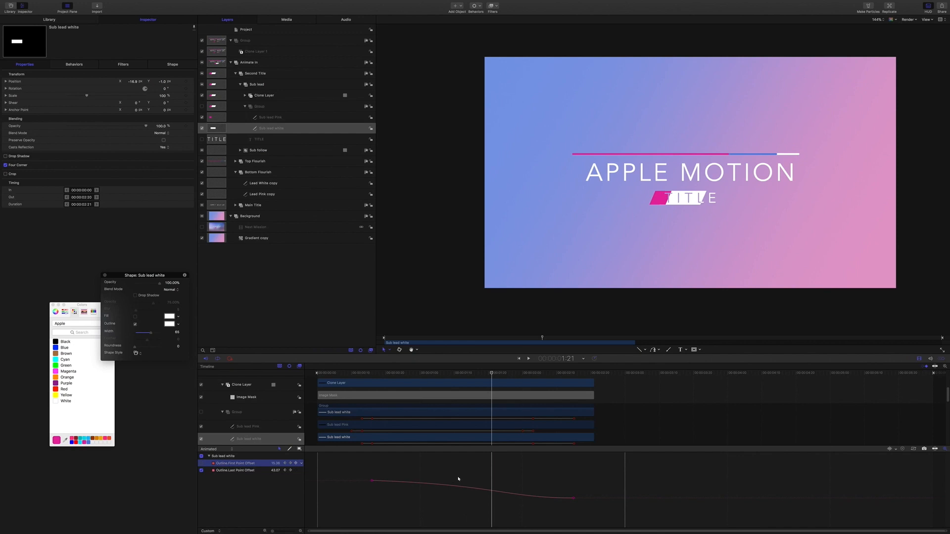
mouse_move(493, 375)
left_mouse_down()
mouse_move(382, 373)
mouse_move(491, 374)
left_mouse_up()
left_click(371, 481)
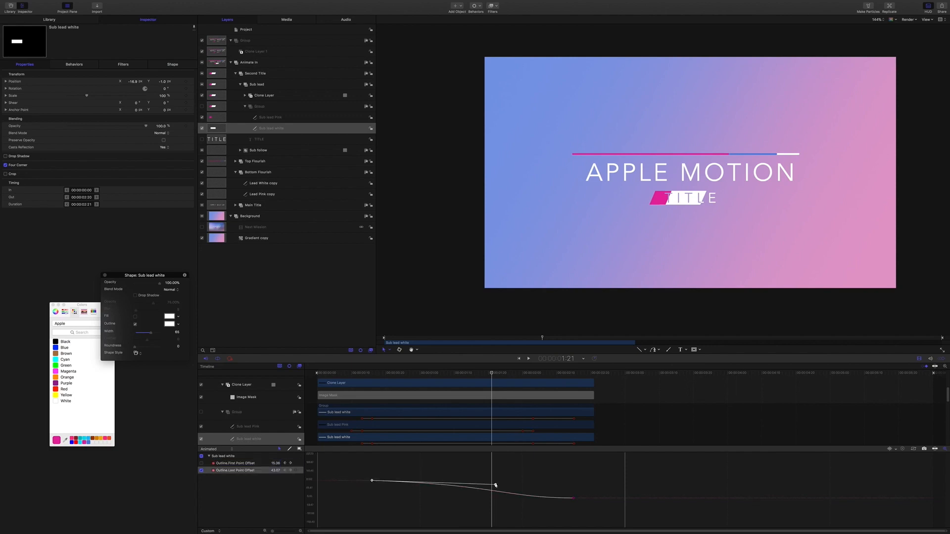
left_click_drag(495, 485, 513, 485)
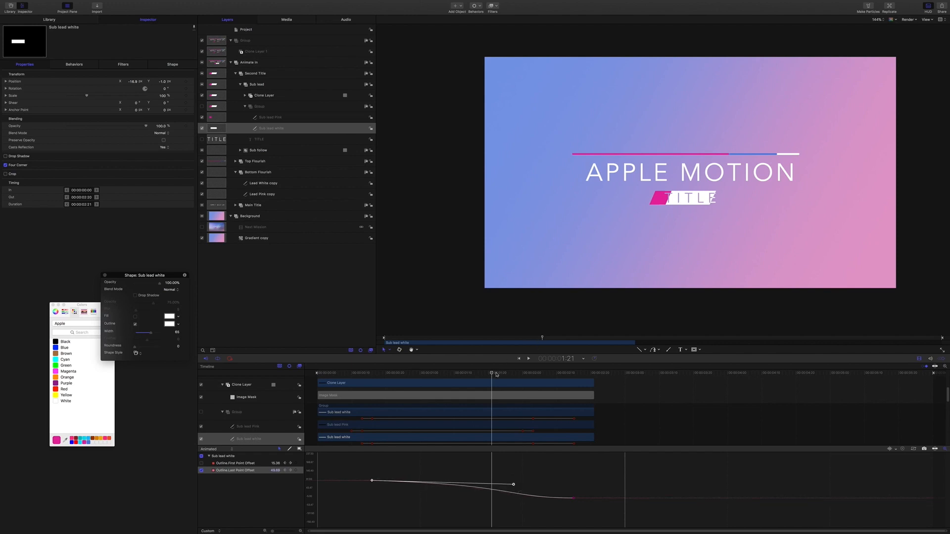
left_click_drag(493, 373, 360, 367)
key("space")
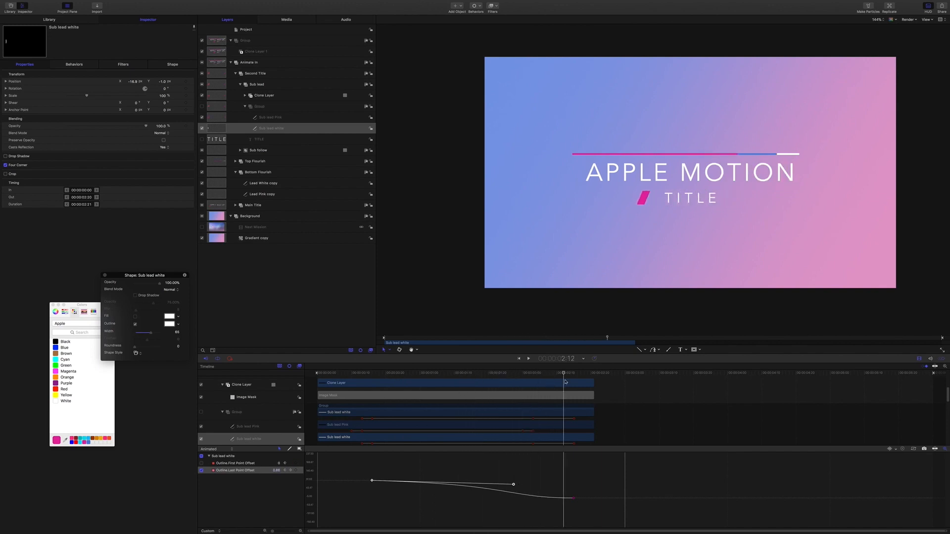
left_click_drag(565, 381, 423, 389)
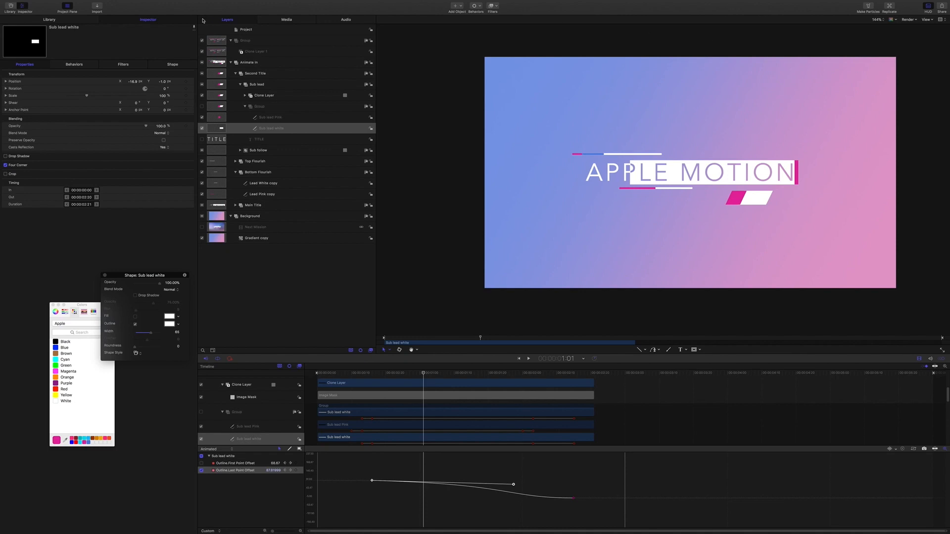
Turn on Motion Blur in the project's render options, move the Colors window aside, and play the title animation from the start
left_click(249, 29)
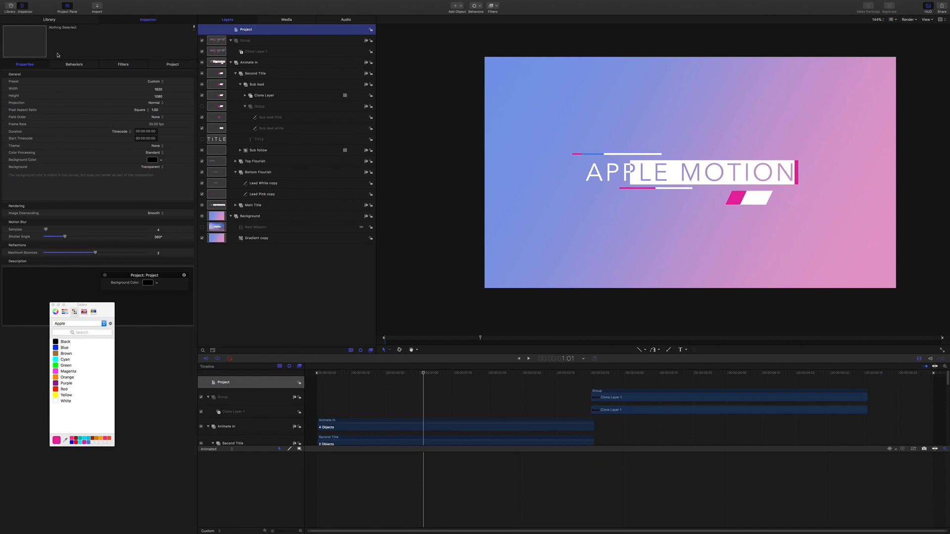
left_click_drag(102, 318, 116, 367)
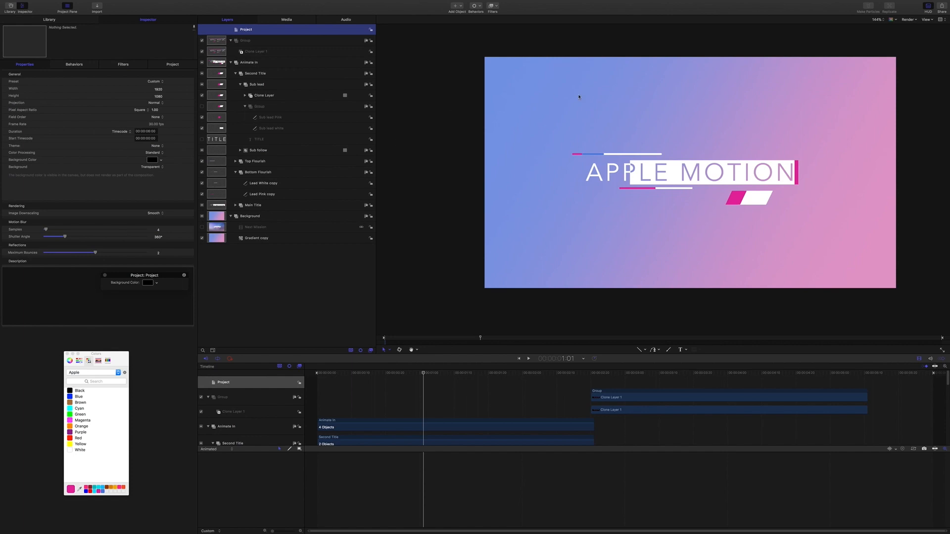
left_click(908, 19)
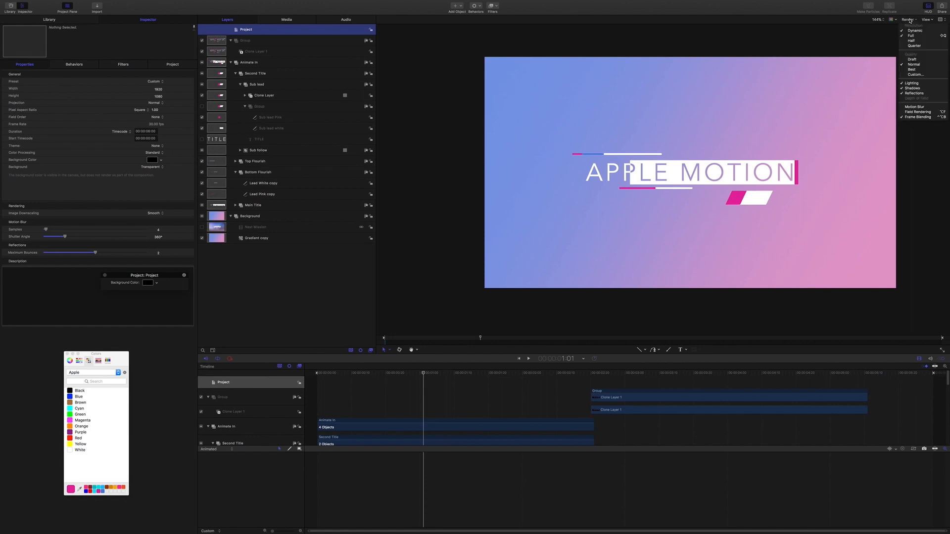
left_click(919, 107)
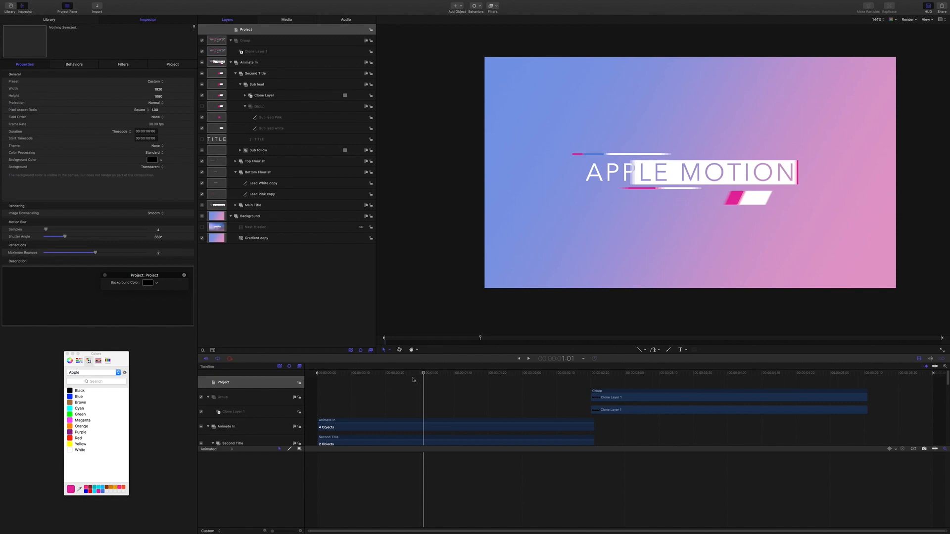
key("shift+space")
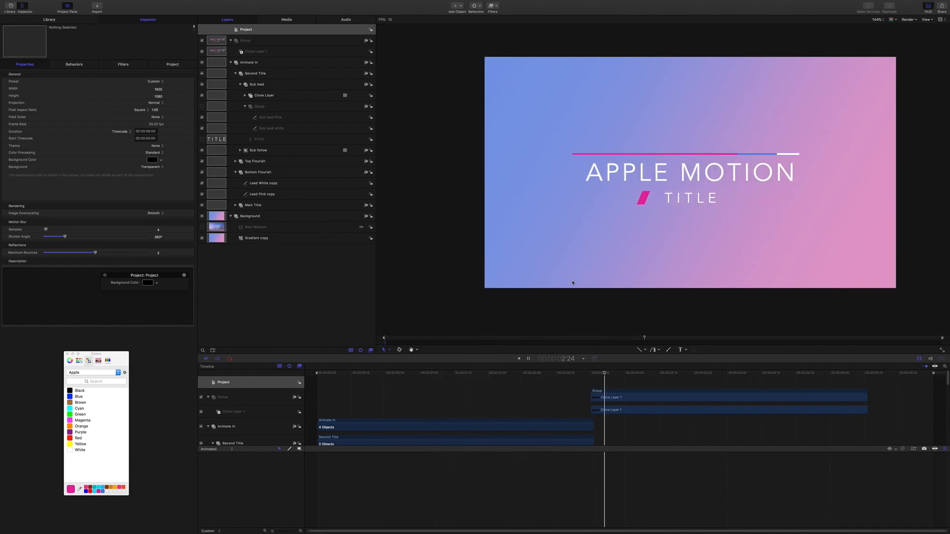
key("space")
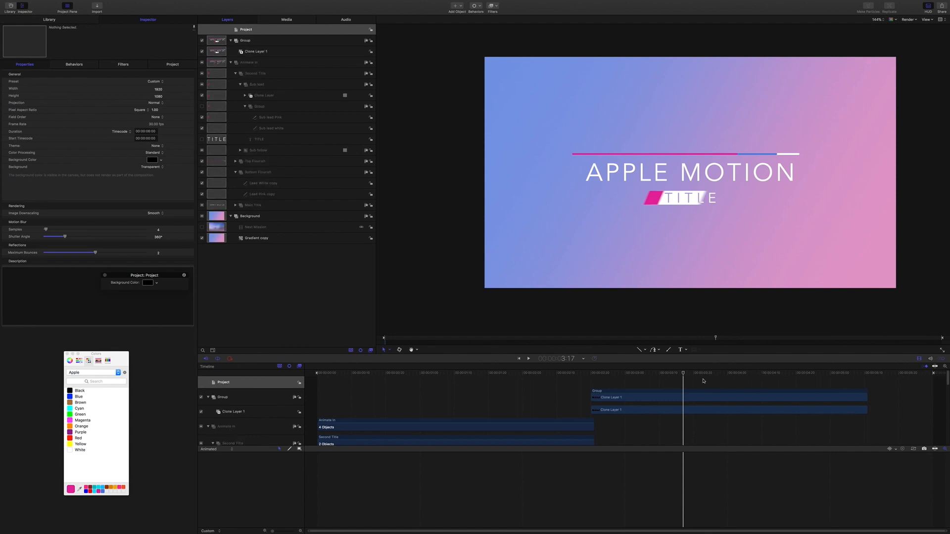
left_click_drag(684, 374, 318, 333)
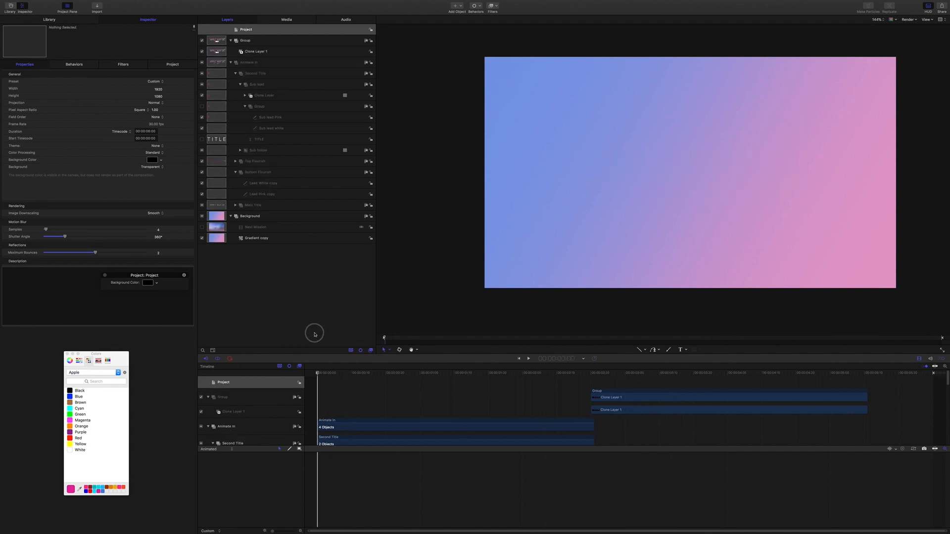
key("space")
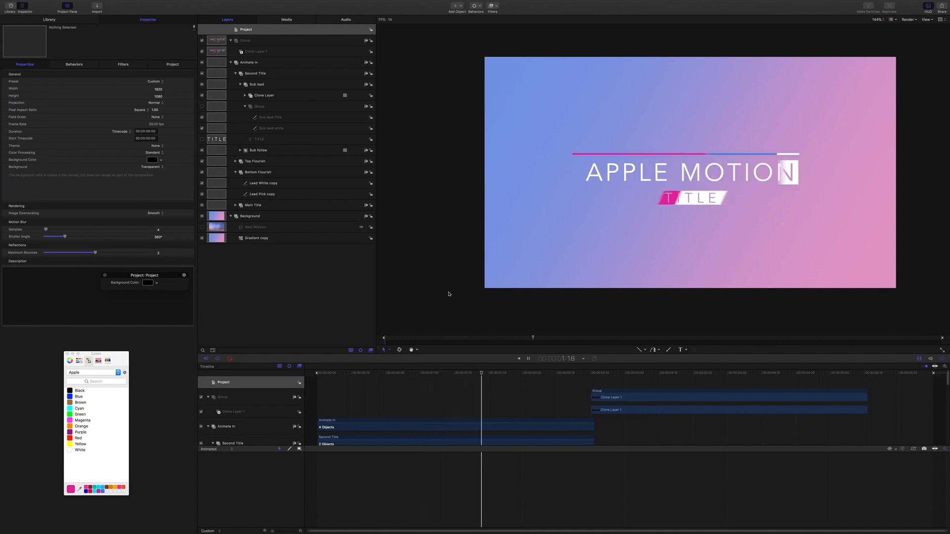
key("space")
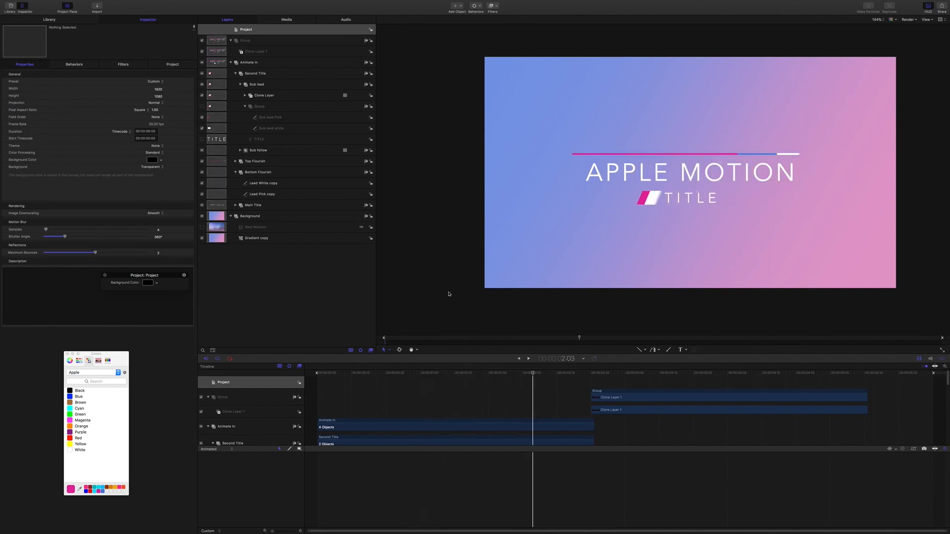